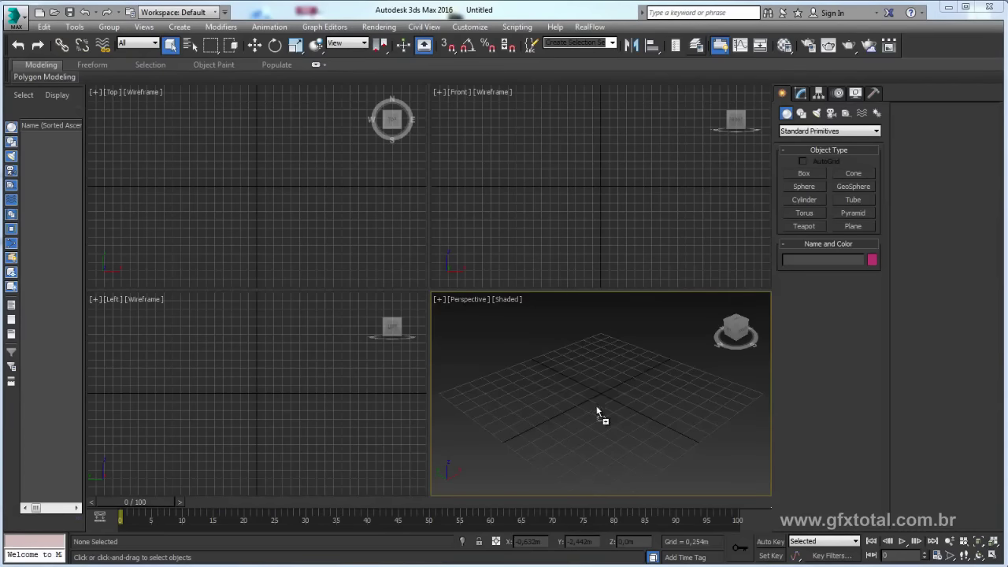
# - Open the living-room scene file and review its missing texture files
pyautogui.moveTo(573, 392); pyautogui.dragTo(596, 384)
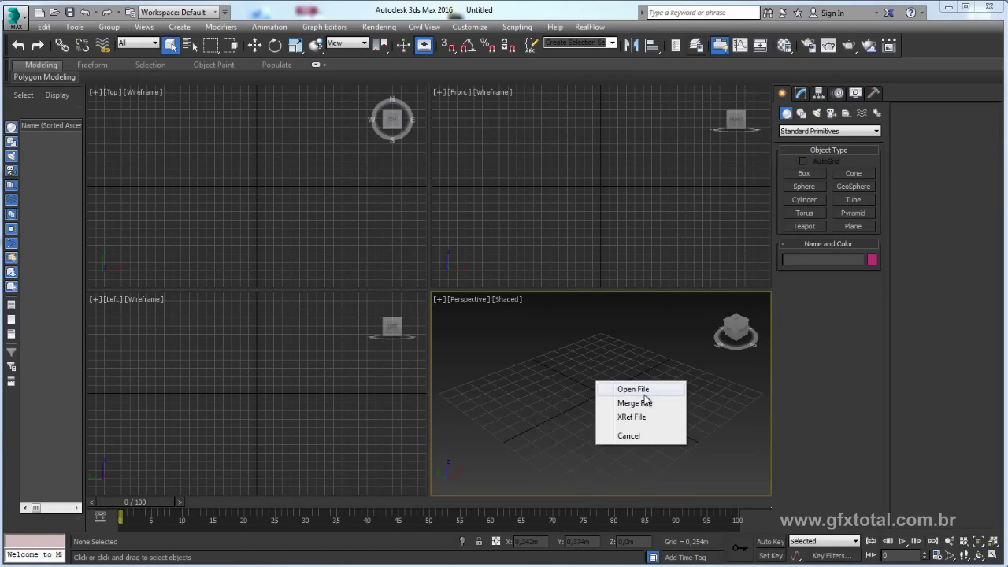
pyautogui.click(646, 391)
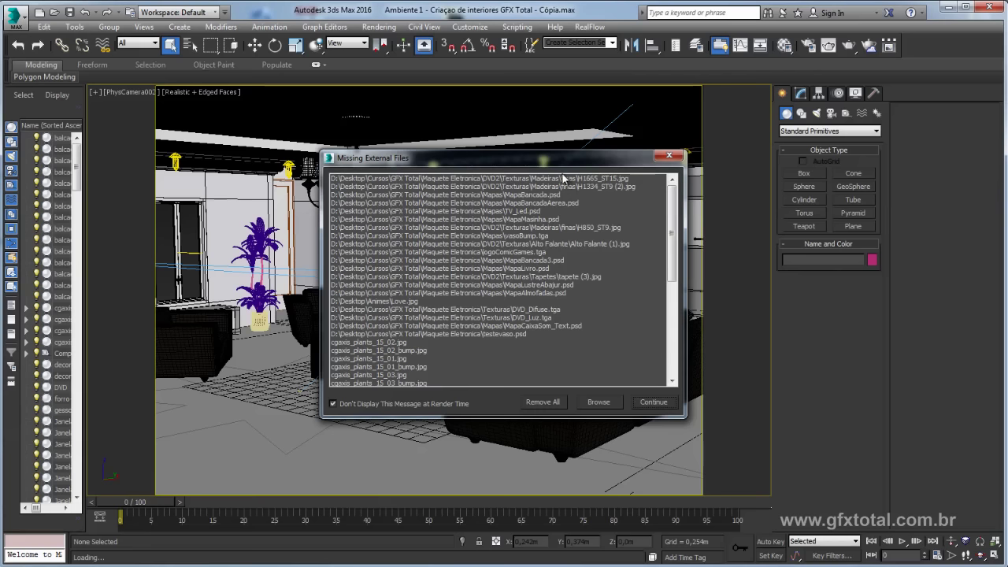
pyautogui.click(525, 196)
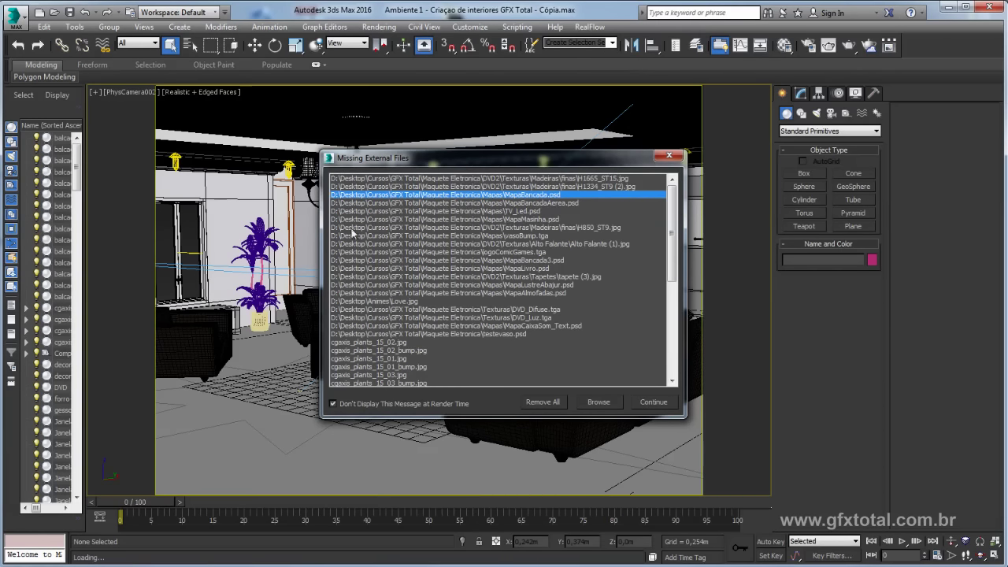
pyautogui.click(353, 179)
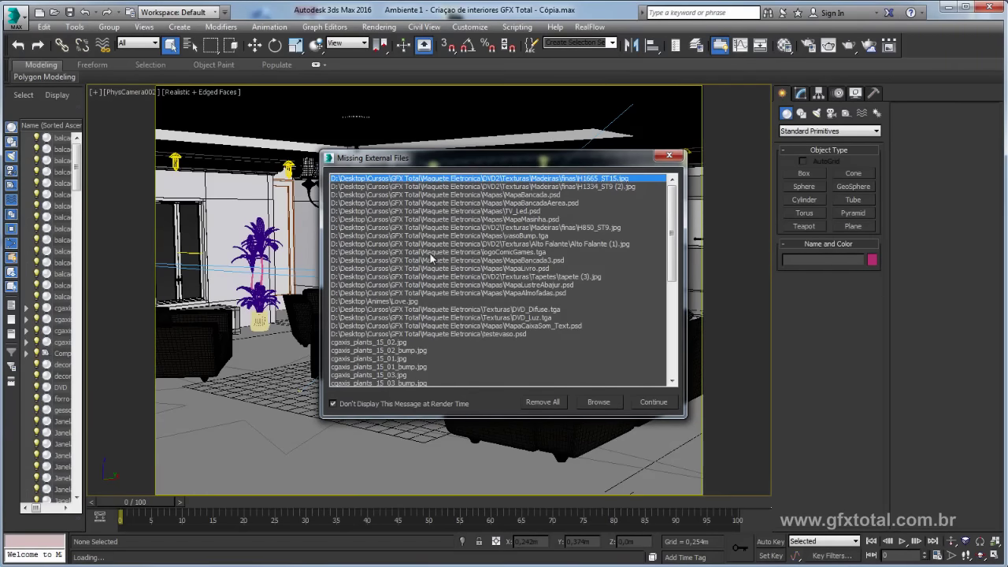
# - Inspect the external file search paths and cancel without changing them
pyautogui.click(604, 403)
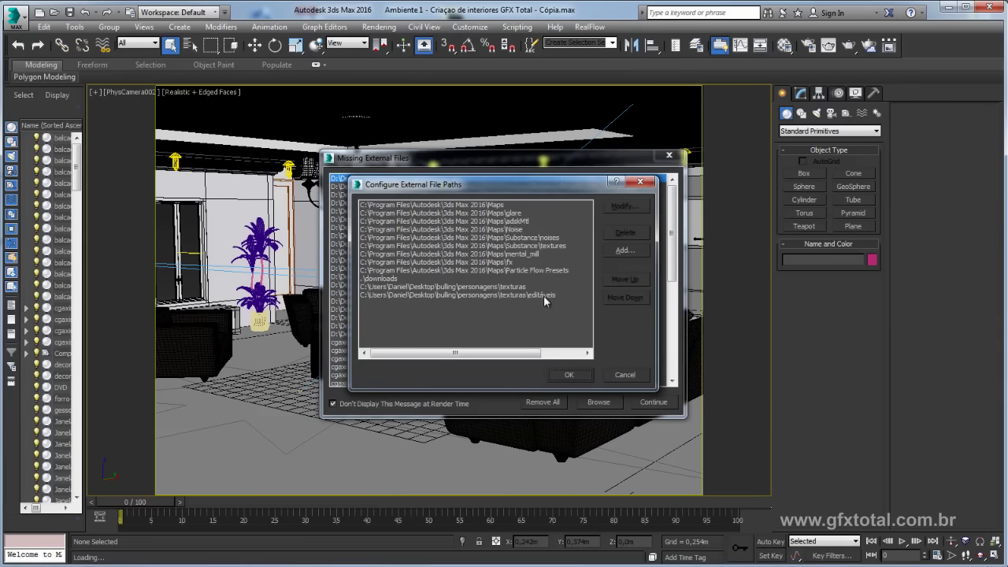
pyautogui.click(508, 296)
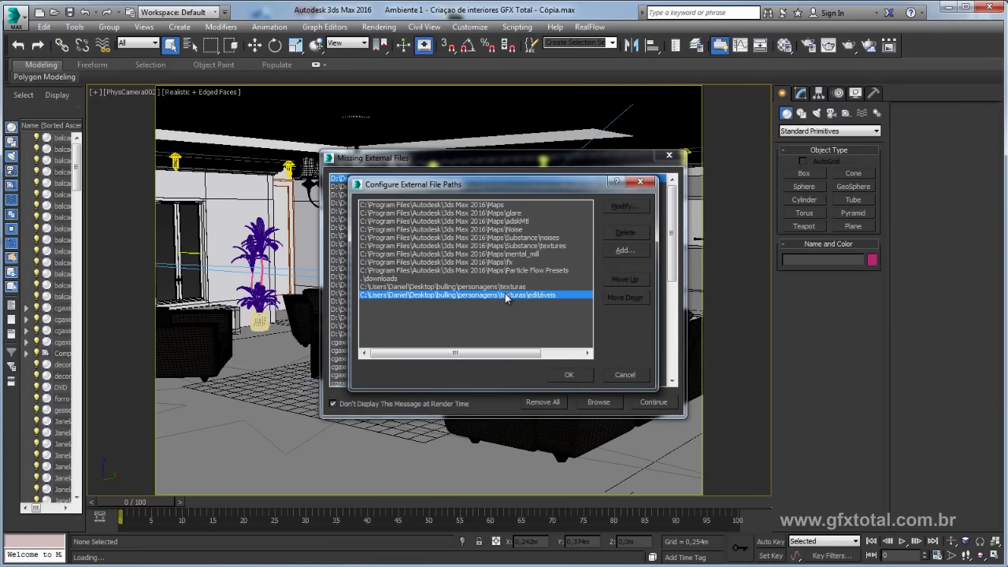
pyautogui.click(626, 376)
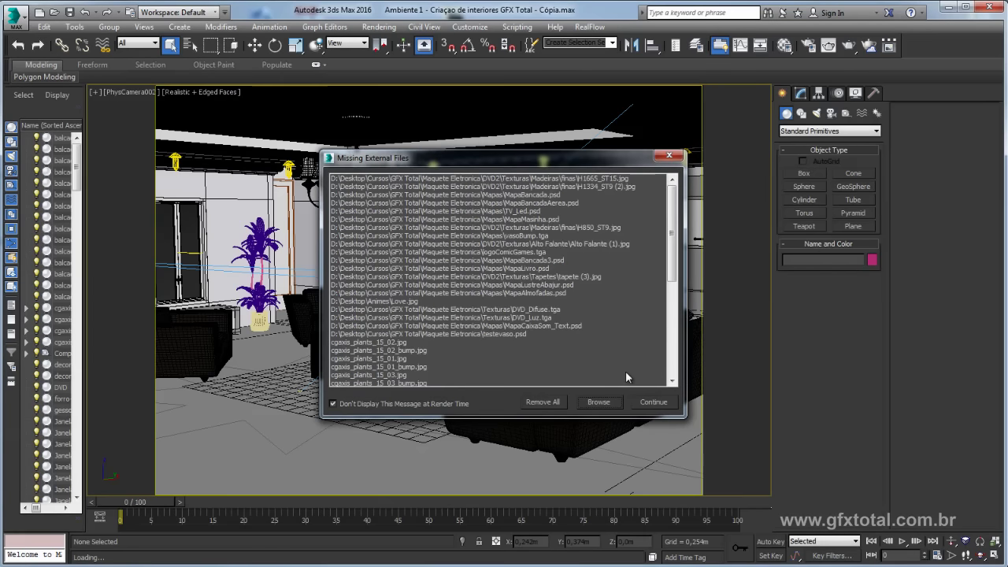
# - Dismiss the missing-files, Student Version and MassFX warnings, then disable the camera viewport with D
pyautogui.click(651, 402)
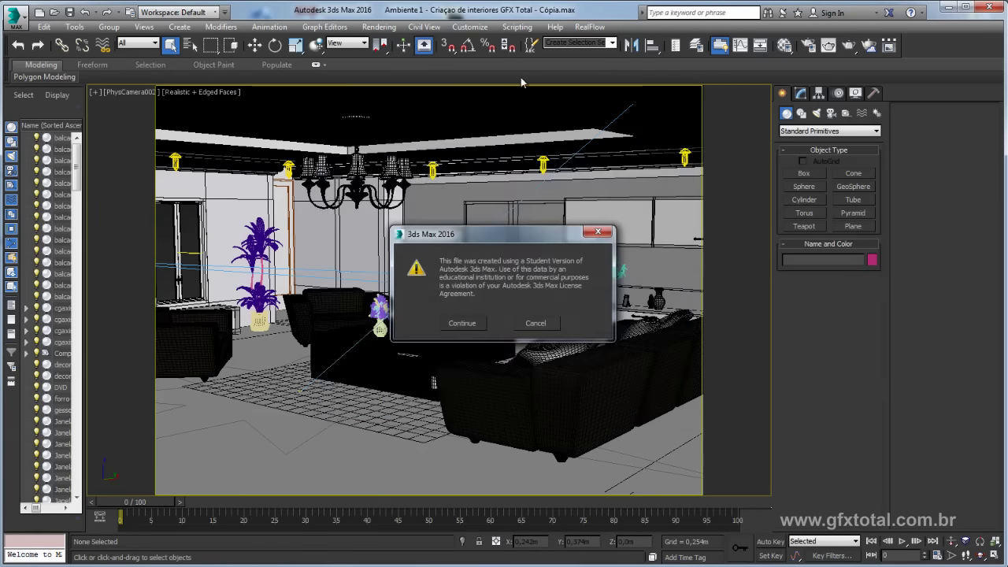
pyautogui.moveTo(486, 239); pyautogui.dragTo(451, 237)
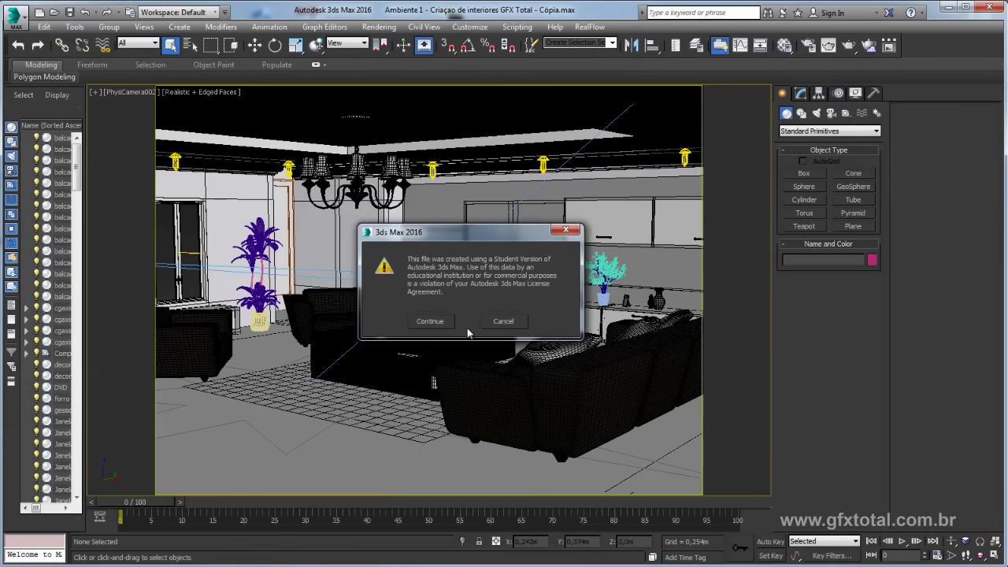
pyautogui.click(434, 327)
pyautogui.moveTo(632, 306); pyautogui.dragTo(483, 252)
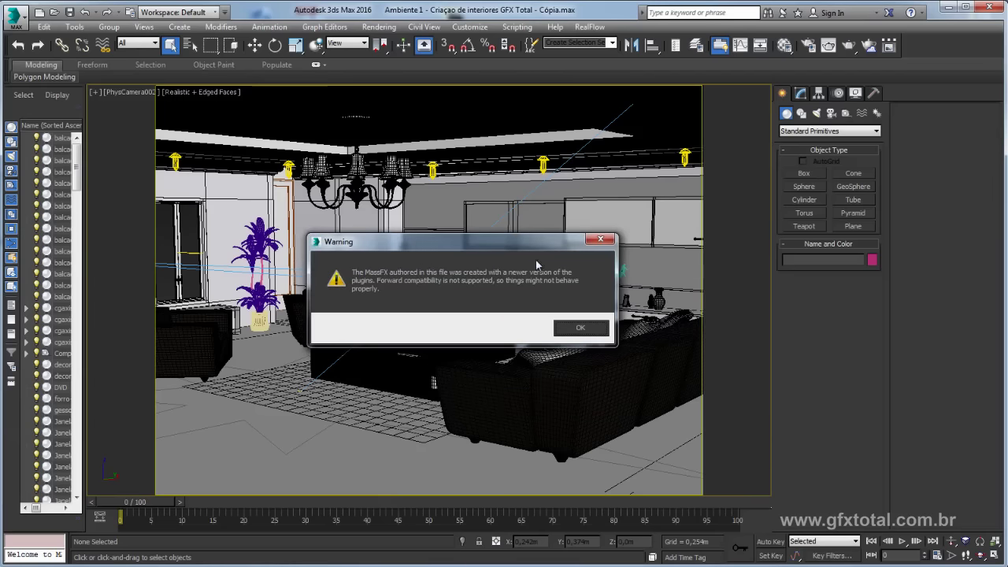
pyautogui.click(577, 330)
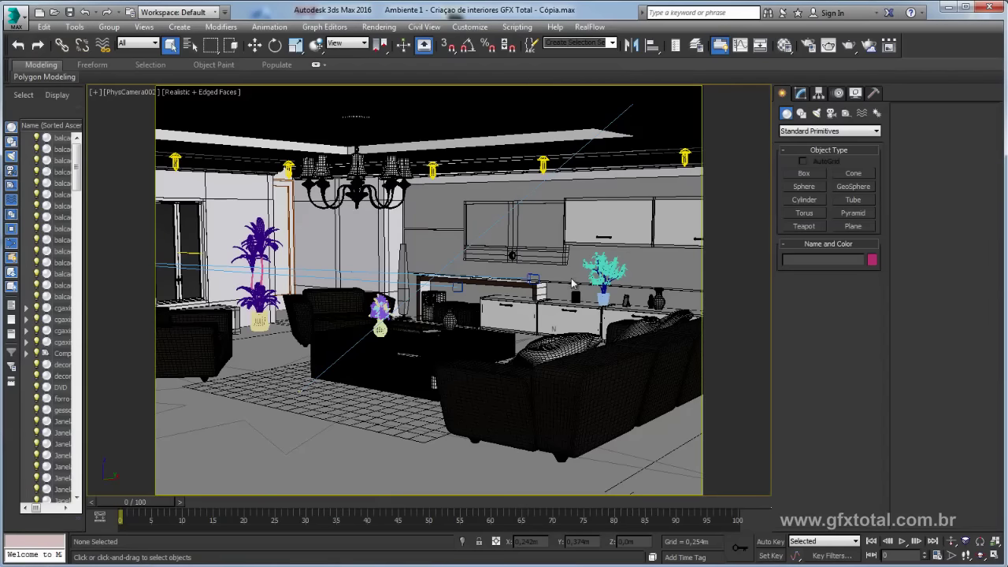
pyautogui.press('d')
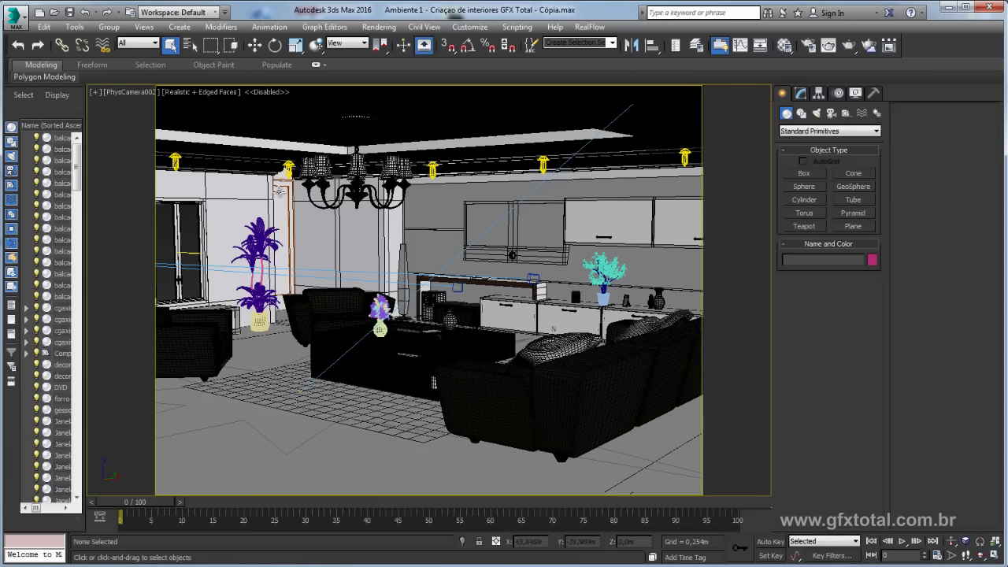
pyautogui.click(268, 92)
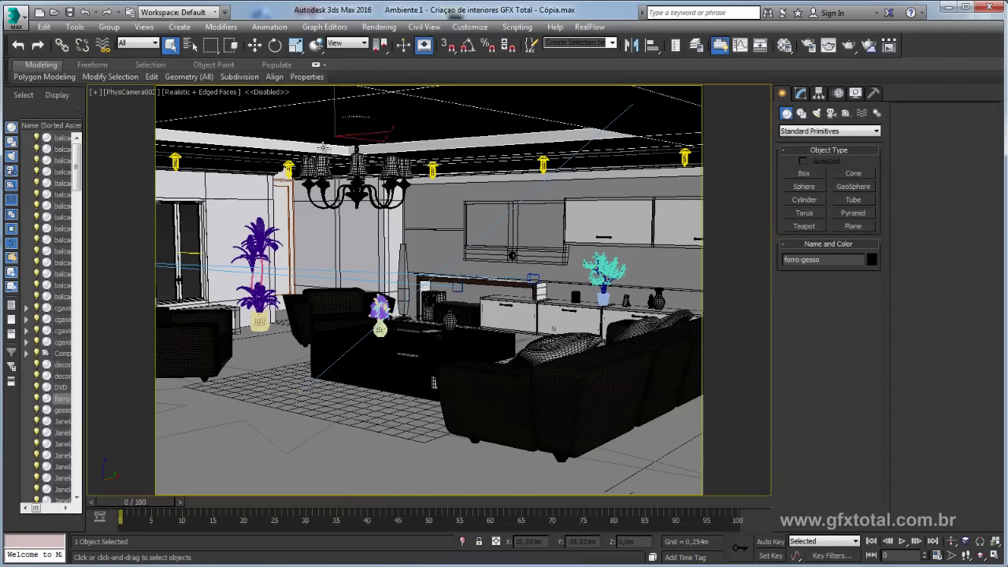
pyautogui.press('p')
pyautogui.press('z')
pyautogui.moveTo(393, 196)
pyautogui.keyDown('alt'); pyautogui.mouseDown(button='middle')
pyautogui.moveTo(516, 276)
pyautogui.moveTo(614, 260)
pyautogui.moveTo(520, 286)
pyautogui.moveTo(473, 284)
pyautogui.mouseUp(button='middle'); pyautogui.keyUp('alt')
pyautogui.scroll(3, 474, 283)
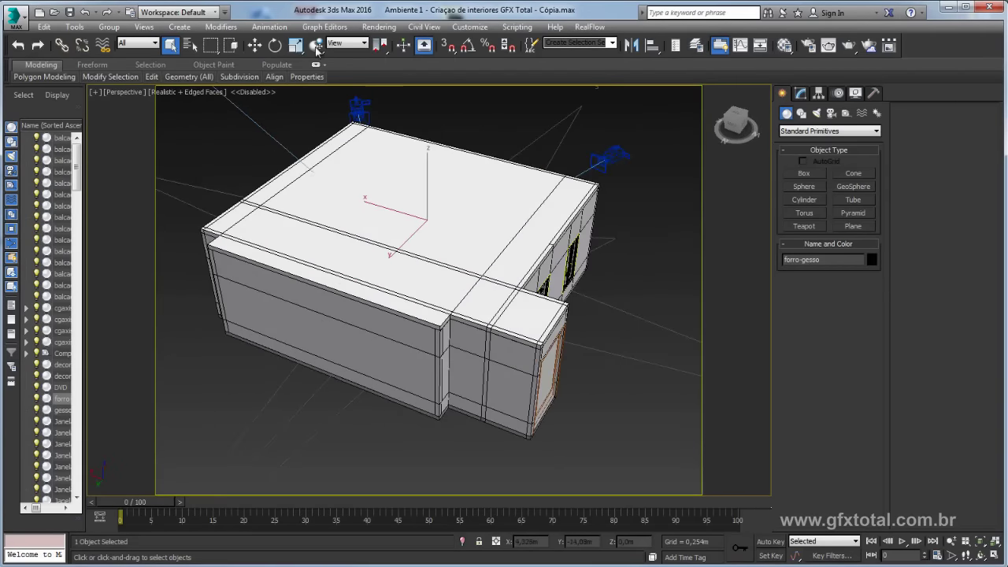
pyautogui.click(254, 45)
pyautogui.moveTo(504, 236)
pyautogui.keyDown('alt'); pyautogui.mouseDown(button='middle')
pyautogui.moveTo(572, 263)
pyautogui.moveTo(579, 348)
pyautogui.moveTo(441, 288)
pyautogui.moveTo(472, 267)
pyautogui.moveTo(450, 198)
pyautogui.moveTo(535, 250)
pyautogui.moveTo(529, 288)
pyautogui.moveTo(461, 298)
pyautogui.mouseUp(button='middle'); pyautogui.keyUp('alt')
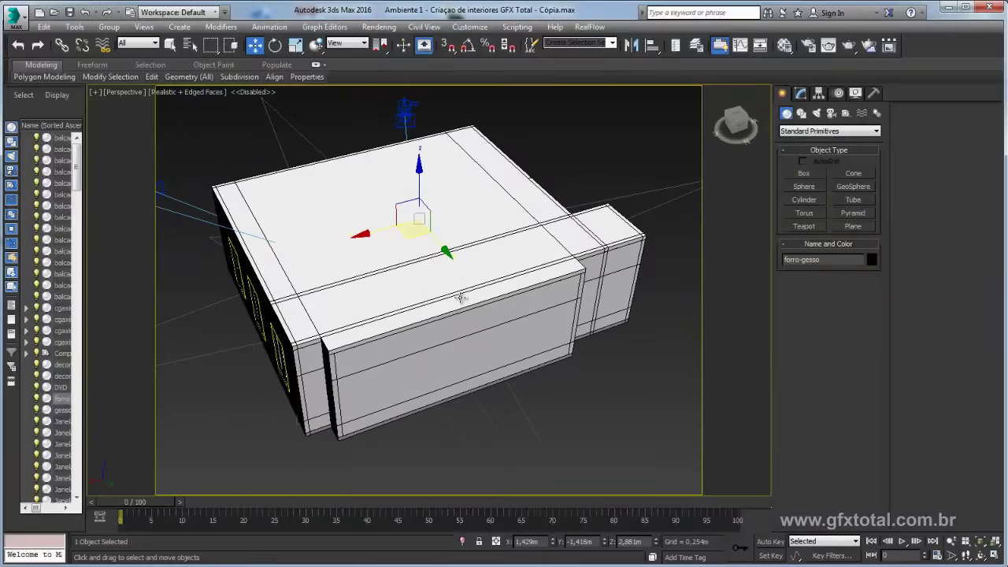
pyautogui.press('c')
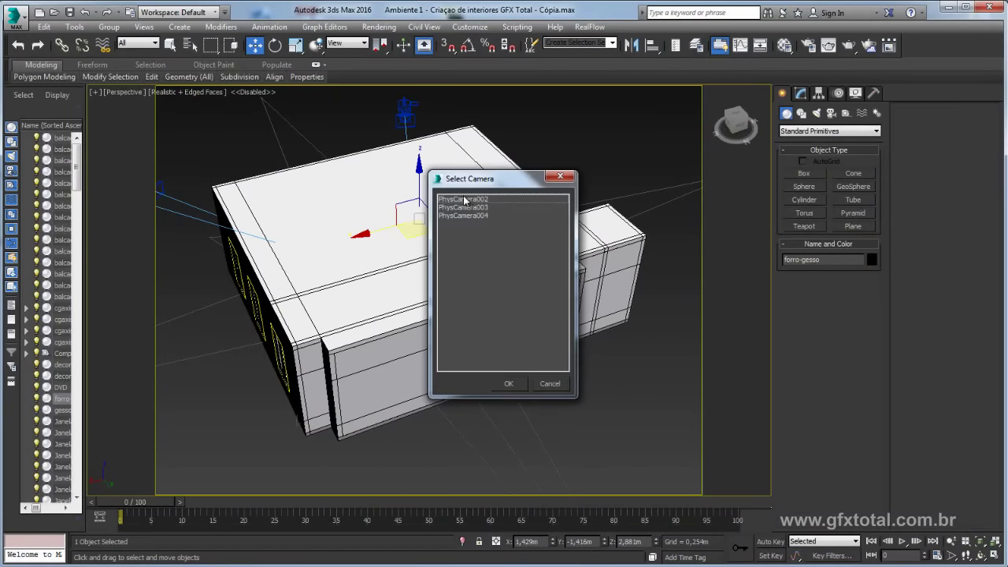
pyautogui.doubleClick(465, 200)
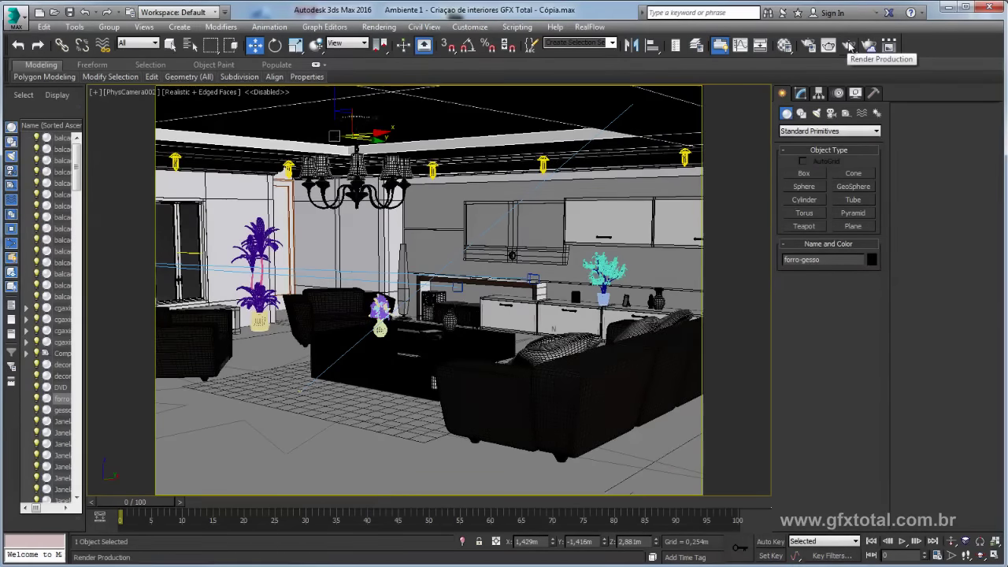
# - Run a mental ray production render of PhysCamera002 and wait for the 0:14:44 render to finish
pyautogui.click(849, 47)
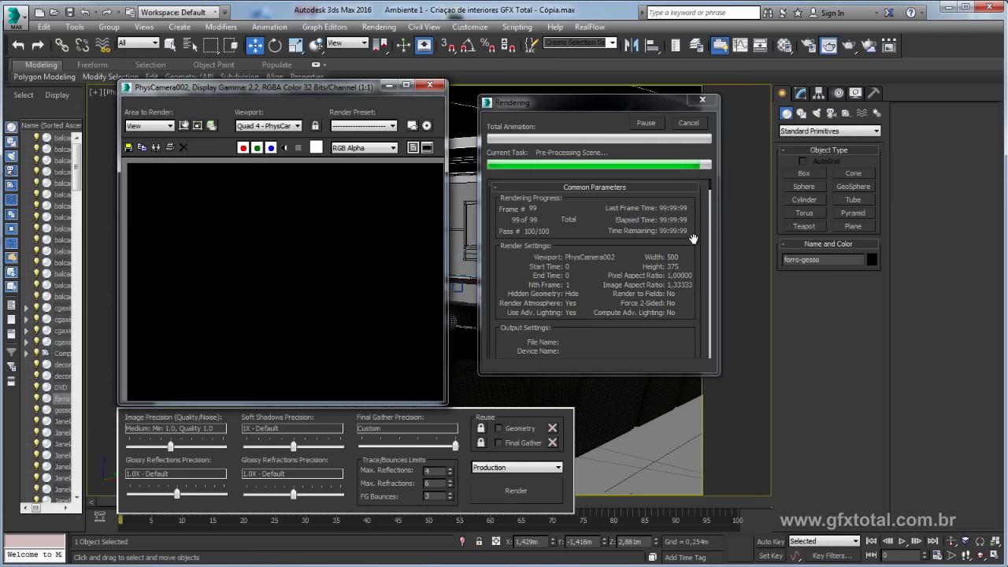
pyautogui.moveTo(710, 186); pyautogui.dragTo(711, 202)
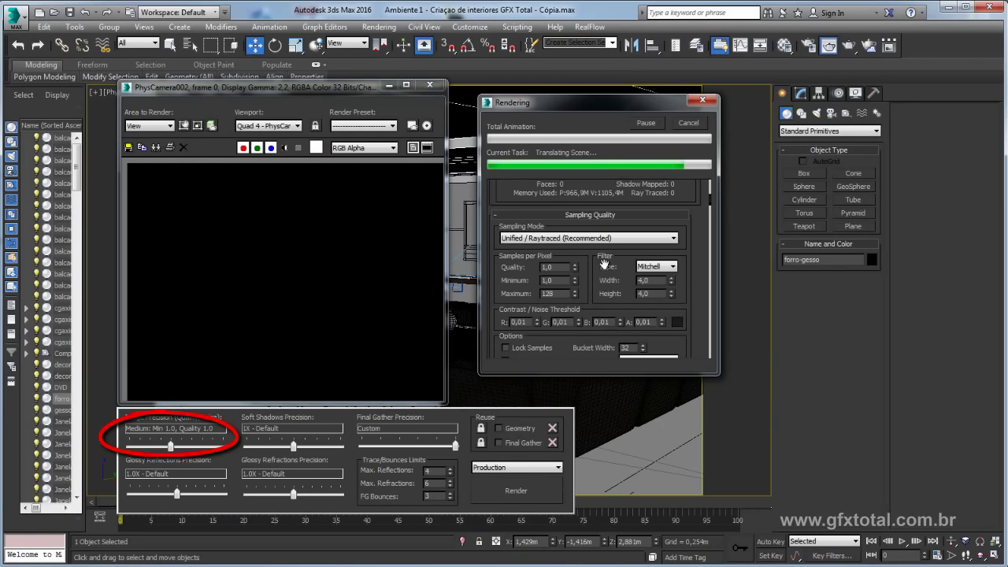
pyautogui.scroll(-5, 605, 265)
pyautogui.scroll(-2, 583, 236)
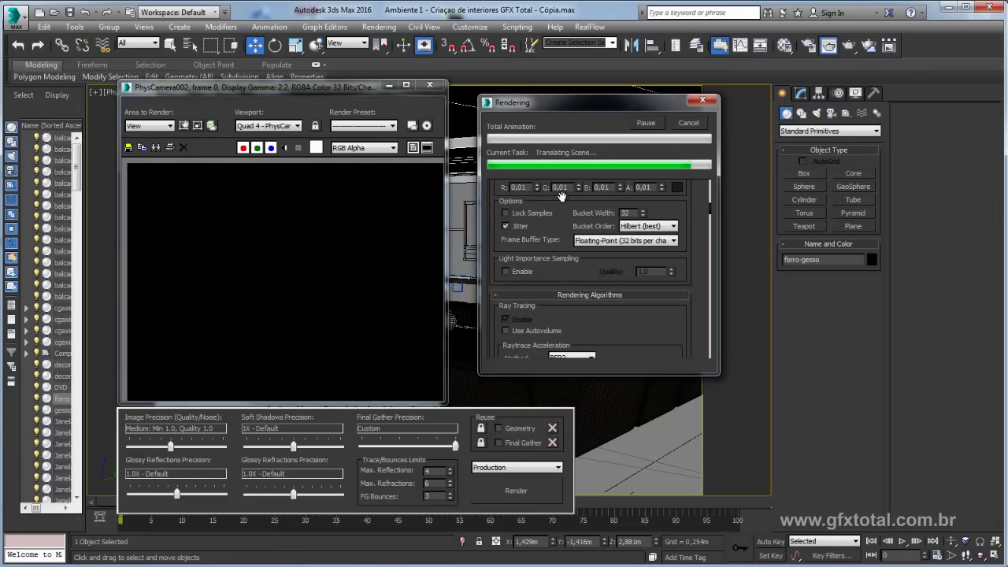
pyautogui.scroll(-2, 567, 211)
pyautogui.scroll(-2, 626, 236)
pyautogui.scroll(-5, 628, 189)
pyautogui.scroll(5, 635, 260)
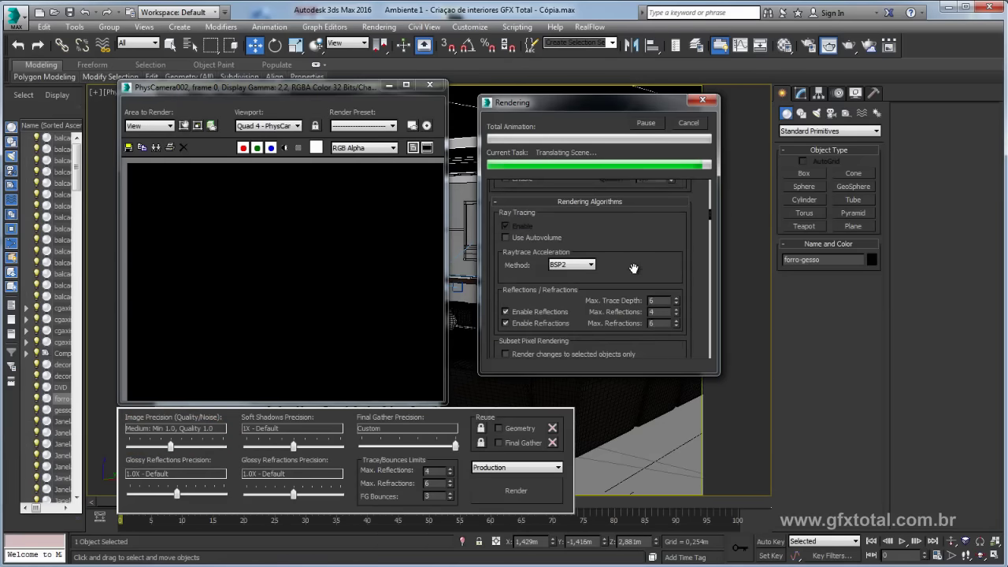
pyautogui.scroll(2, 637, 291)
pyautogui.scroll(3, 646, 330)
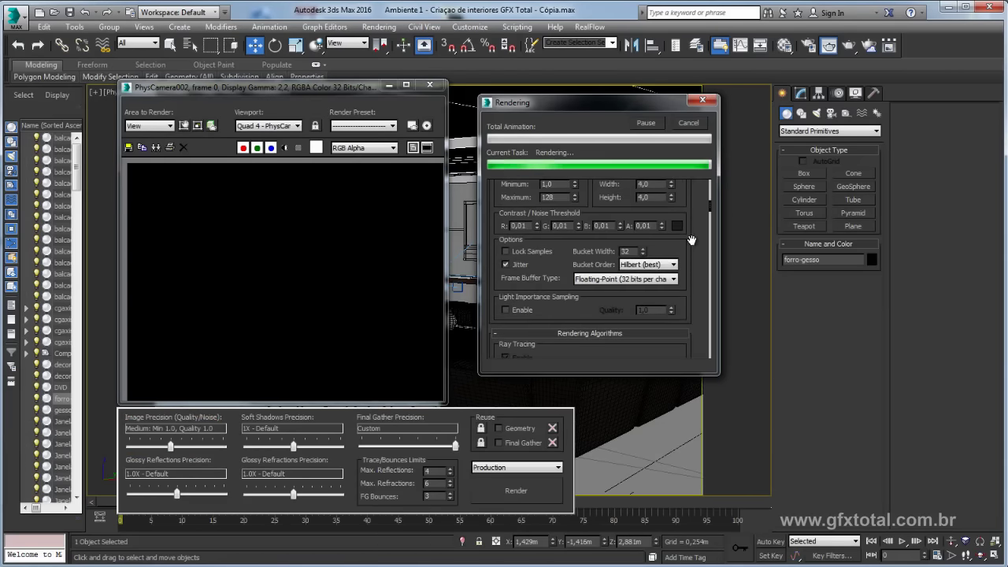
pyautogui.scroll(7, 626, 268)
pyautogui.scroll(3, 617, 226)
pyautogui.scroll(2, 607, 226)
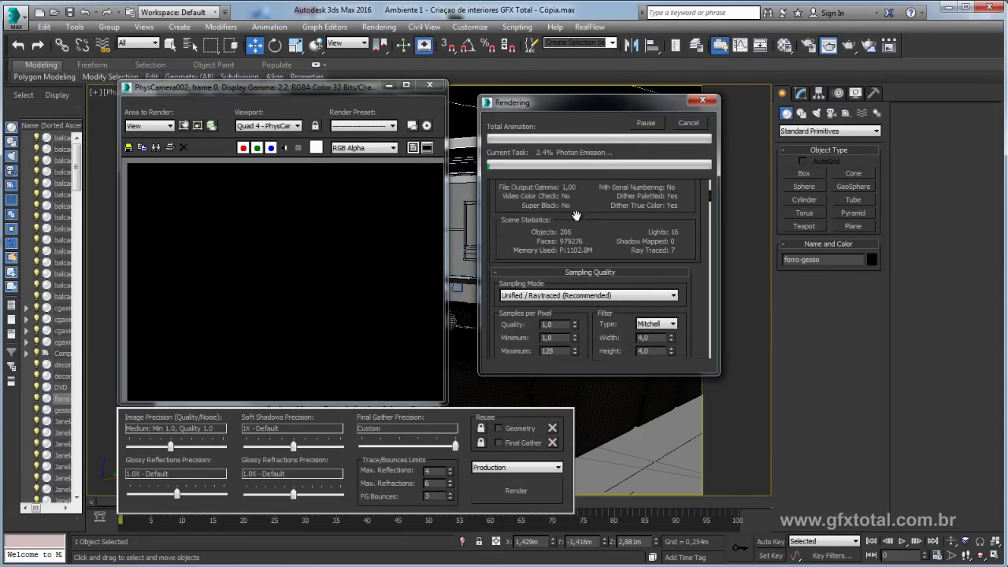
pyautogui.scroll(2, 587, 225)
pyautogui.scroll(1, 578, 224)
pyautogui.scroll(1, 576, 226)
pyautogui.scroll(1, 579, 228)
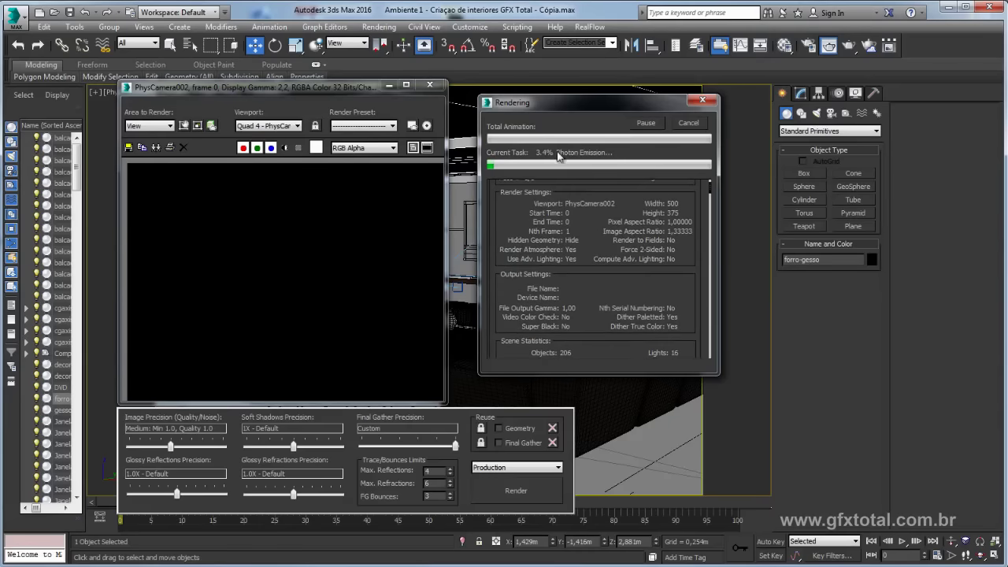
pyautogui.scroll(1, 592, 206)
pyautogui.scroll(1, 591, 207)
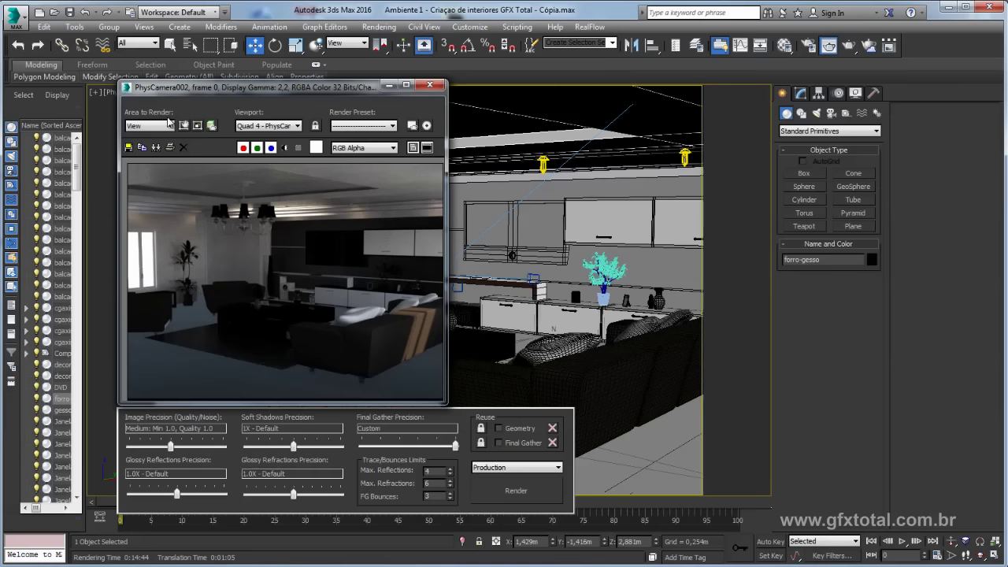
# - Save the render as JPEG 'test' in the render folder and close the frame window
pyautogui.click(129, 147)
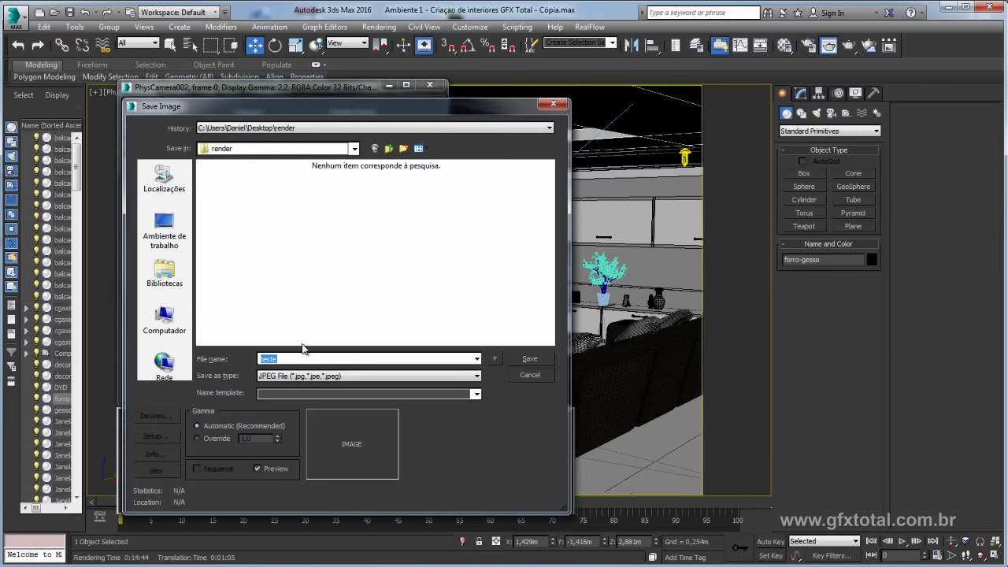
pyautogui.write('test')
pyautogui.click(526, 360)
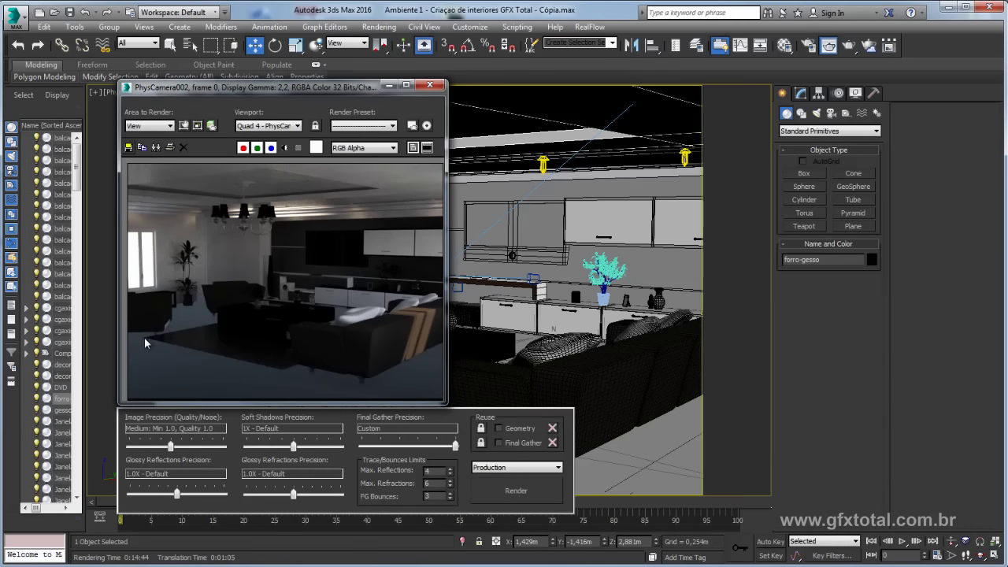
pyautogui.click(388, 84)
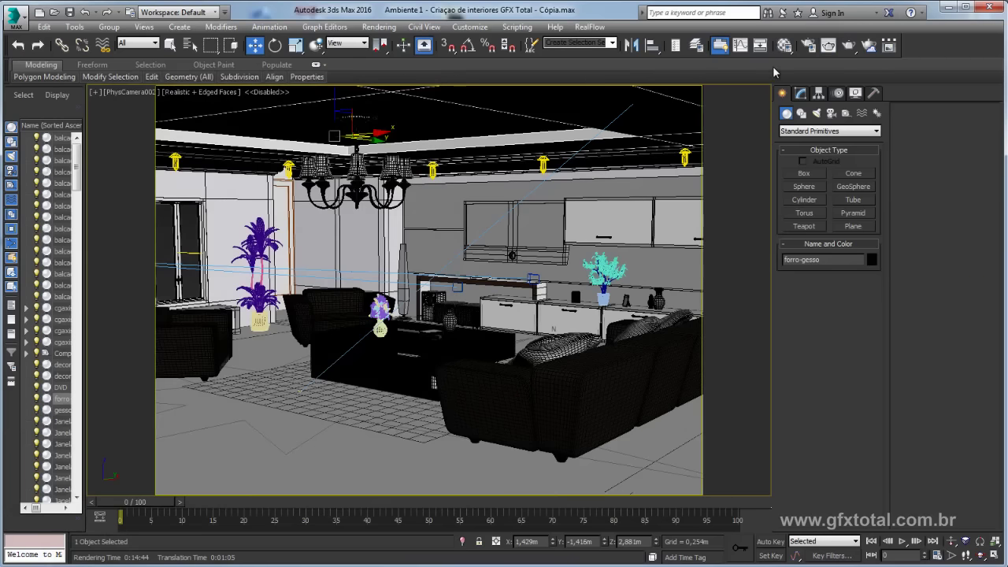
# - Pick the 08 - Default material from the scene into a Material Editor slot
pyautogui.click(350, 397)
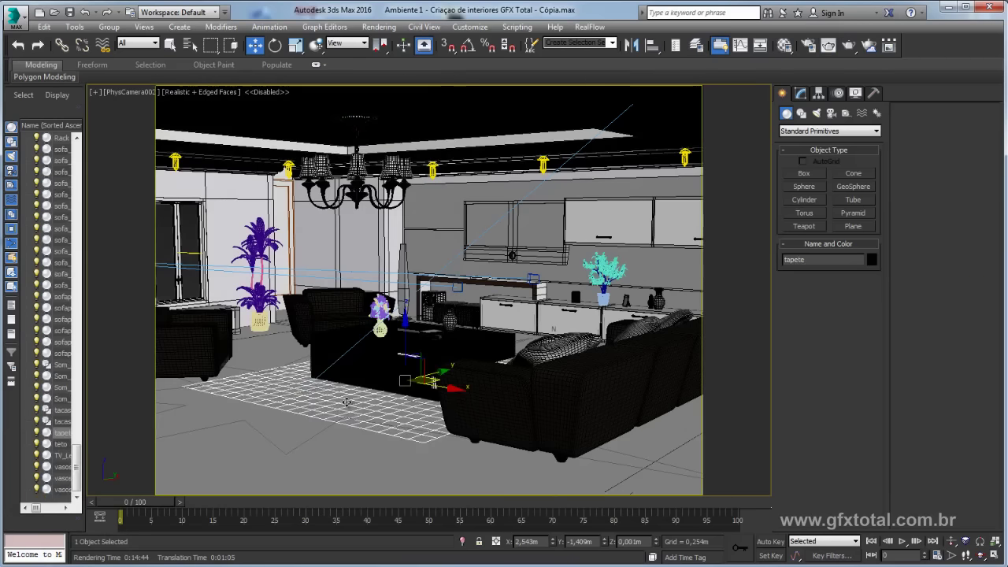
pyautogui.click(785, 45)
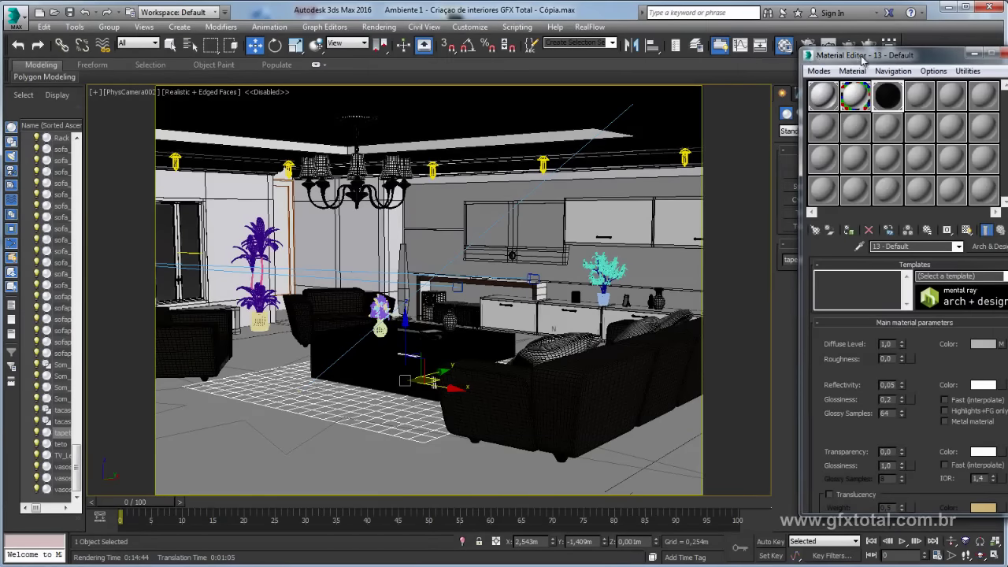
pyautogui.moveTo(865, 57); pyautogui.dragTo(823, 60)
pyautogui.click(654, 130)
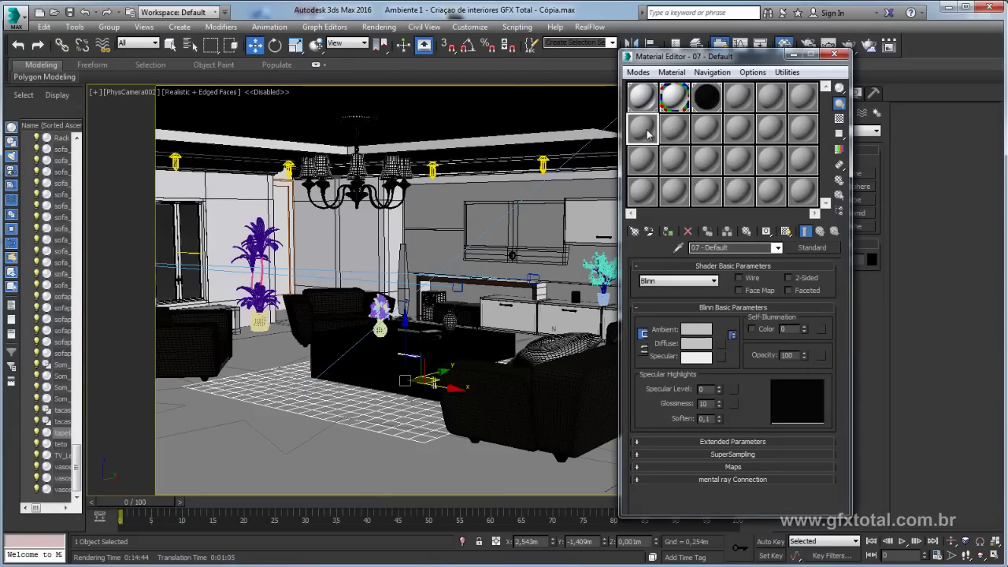
pyautogui.click(323, 397)
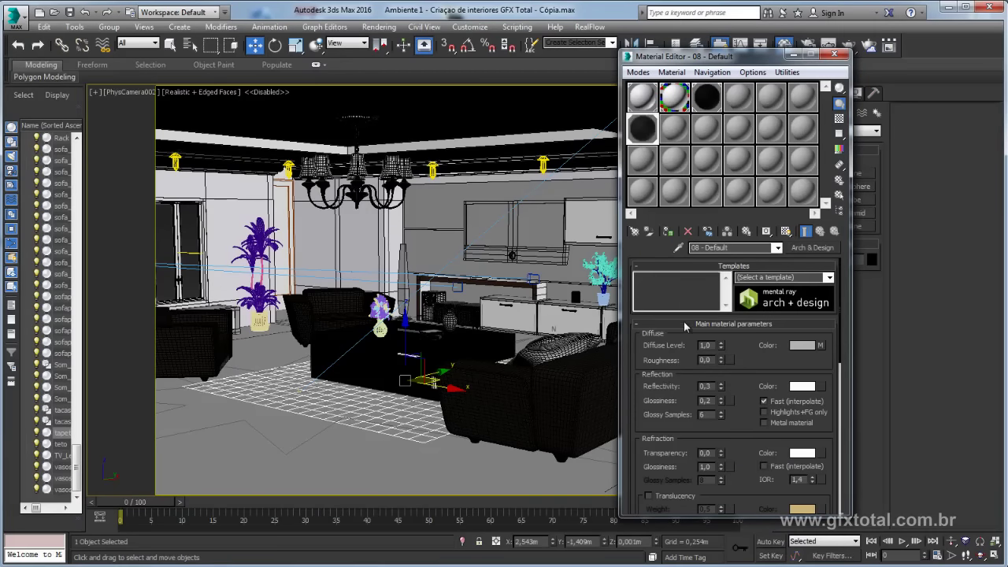
pyautogui.moveTo(751, 369); pyautogui.dragTo(750, 324)
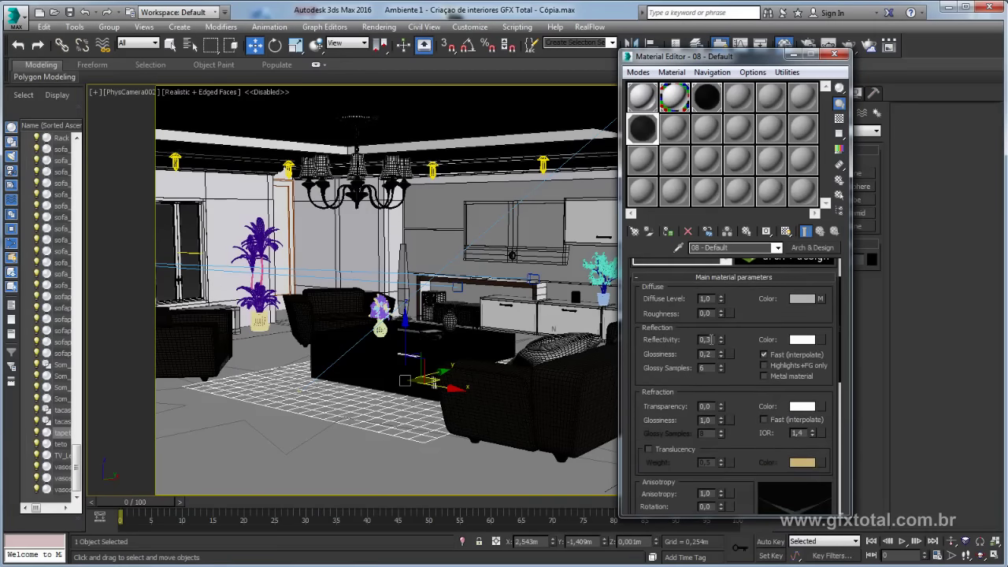
# - Set the material's Reflectivity to 0 and Glossiness to 0,2, then render a test frame
pyautogui.doubleClick(642, 128)
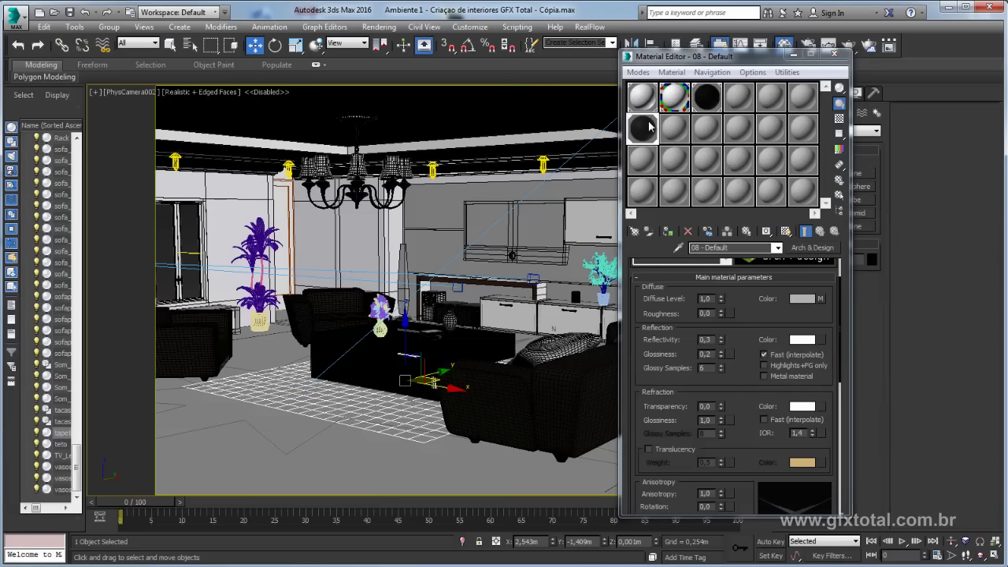
pyautogui.rightClick(721, 344)
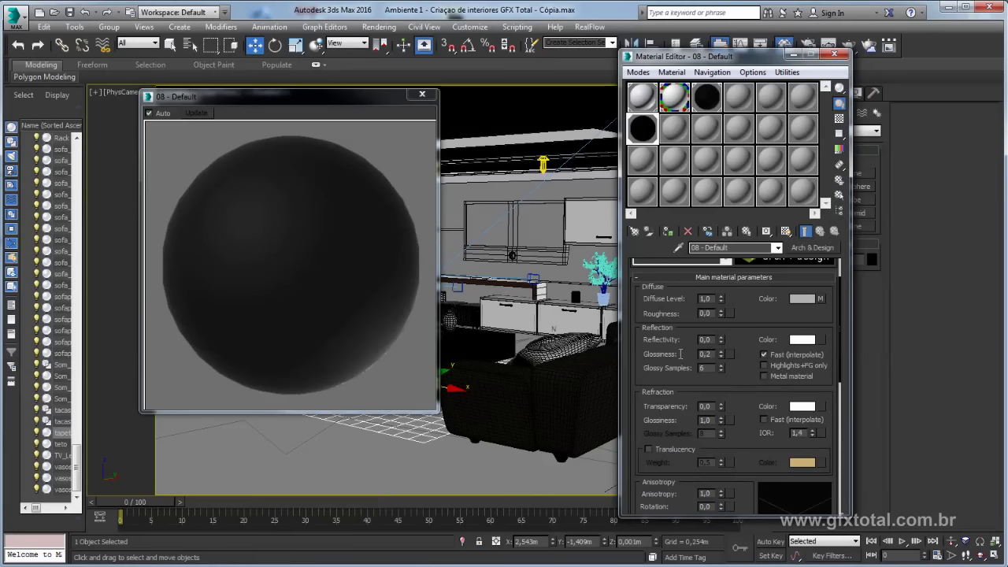
pyautogui.press('Tab')
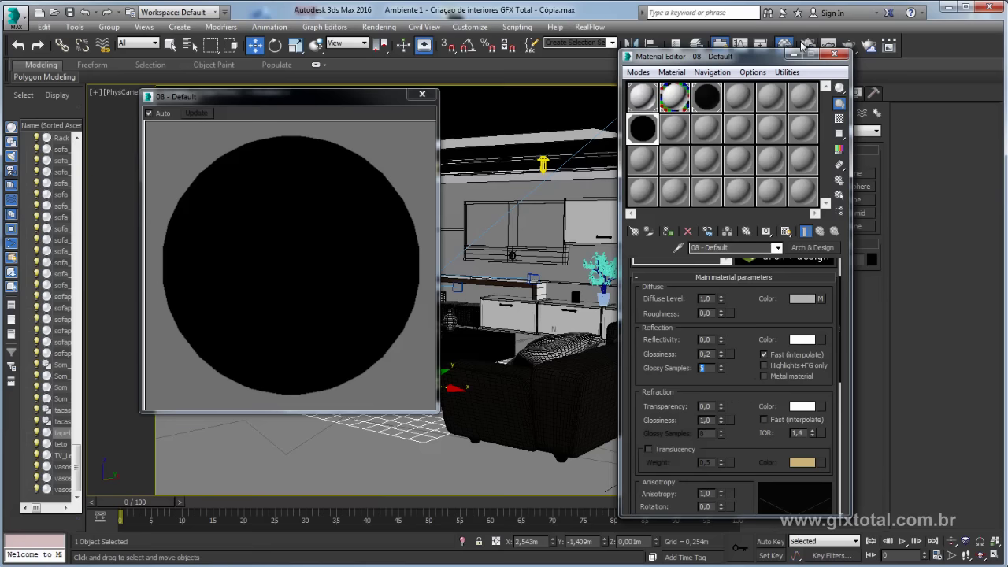
pyautogui.click(828, 45)
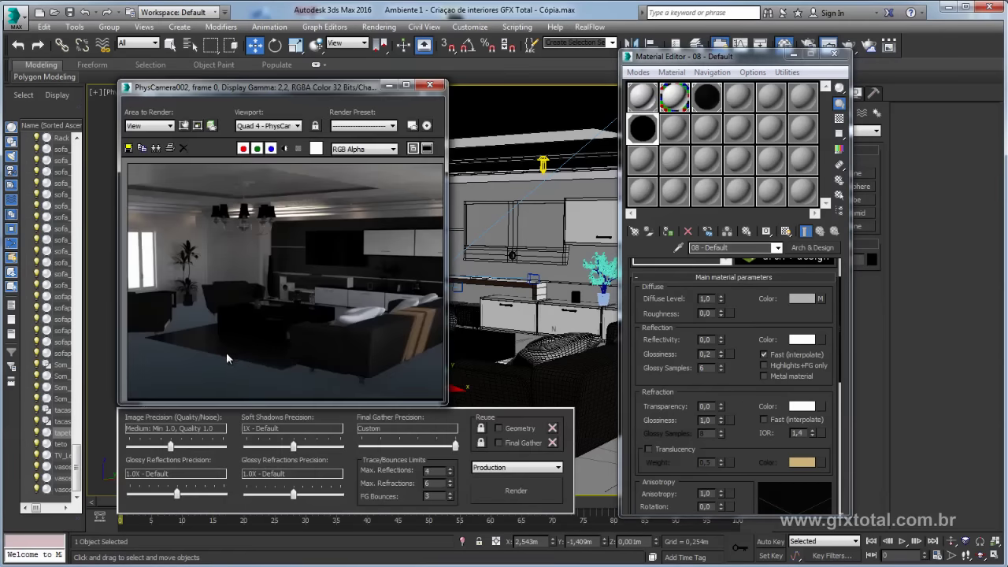
# - Close the render window and raise the 08 - Default reflection glossiness to 1,0
pyautogui.scroll(3, 226, 352)
pyautogui.scroll(2, 228, 352)
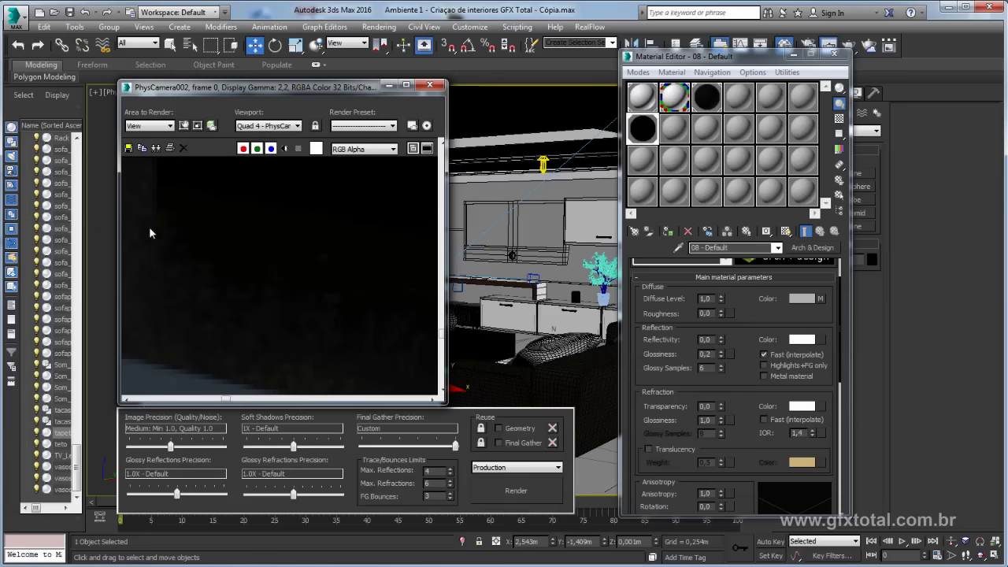
pyautogui.scroll(-3, 351, 267)
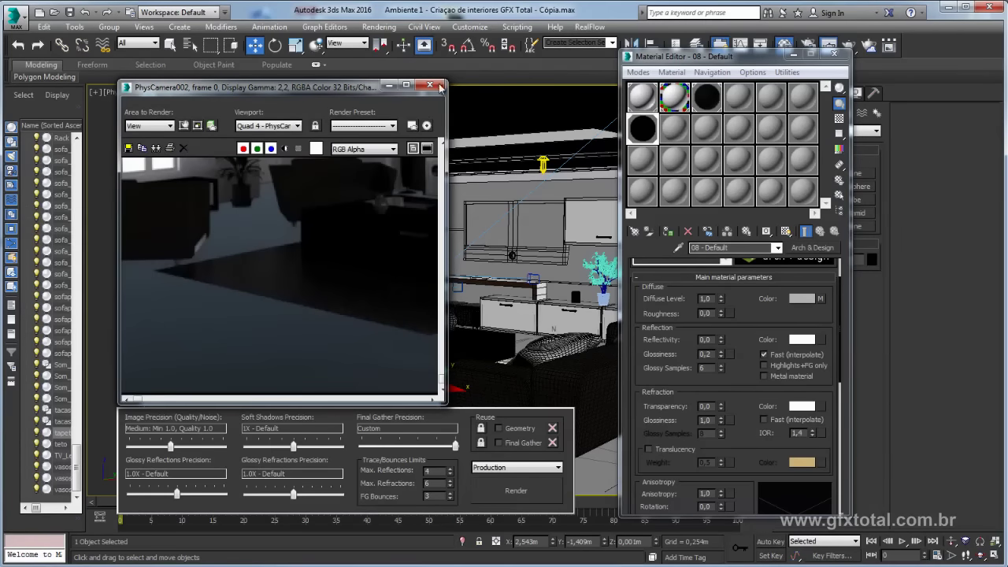
pyautogui.scroll(-2, 360, 198)
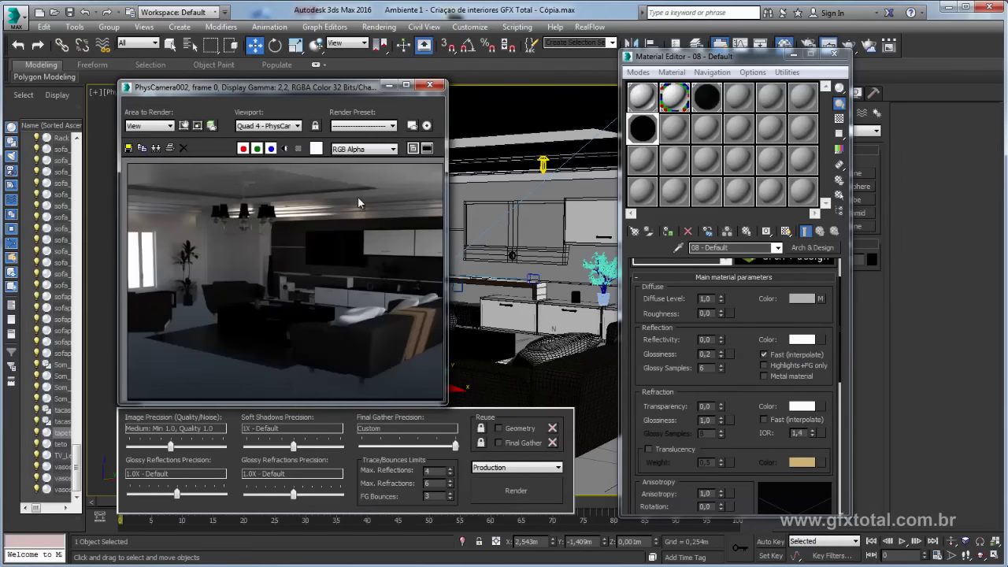
pyautogui.click(424, 87)
pyautogui.scroll(-2, 708, 303)
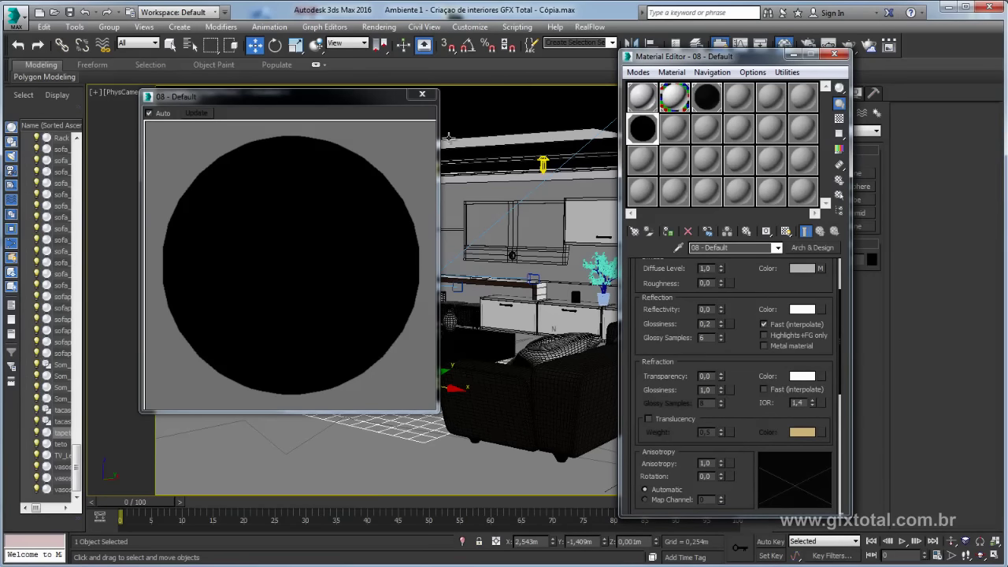
pyautogui.rightClick(717, 341)
pyautogui.rightClick(722, 337)
pyautogui.rightClick(721, 325)
# - Close the material preview and editor, then view the building in Perspective
pyautogui.click(422, 94)
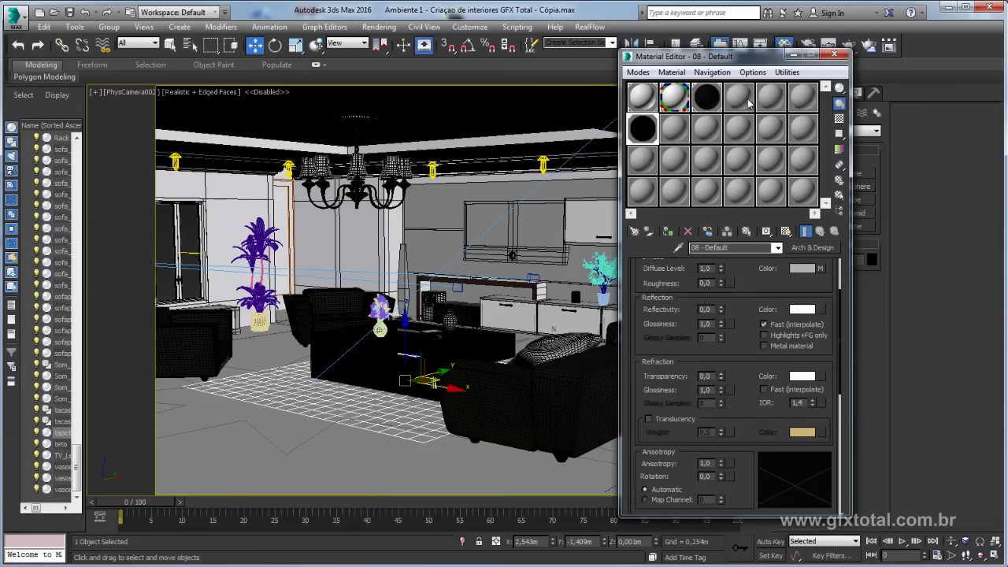
pyautogui.click(792, 55)
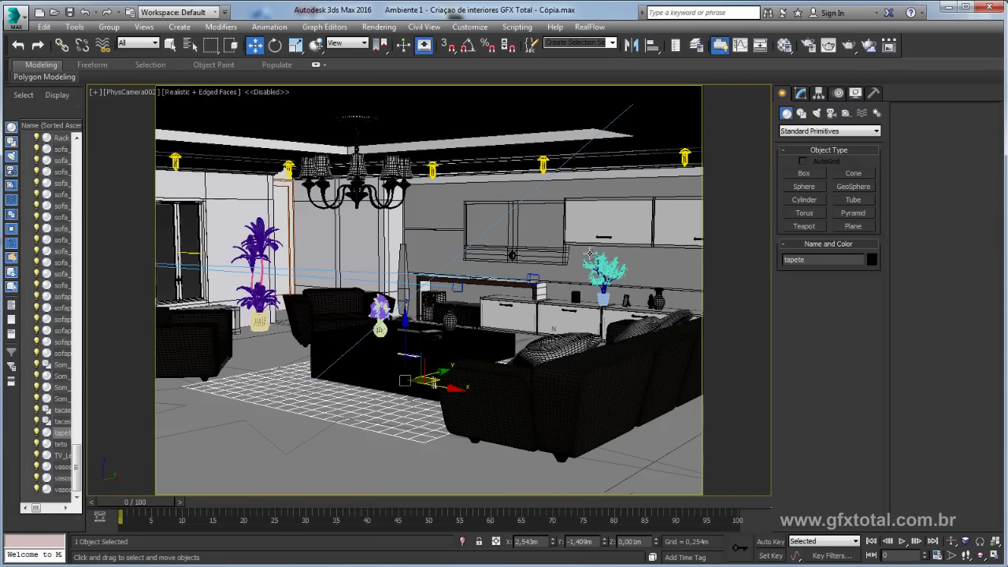
pyautogui.press('p')
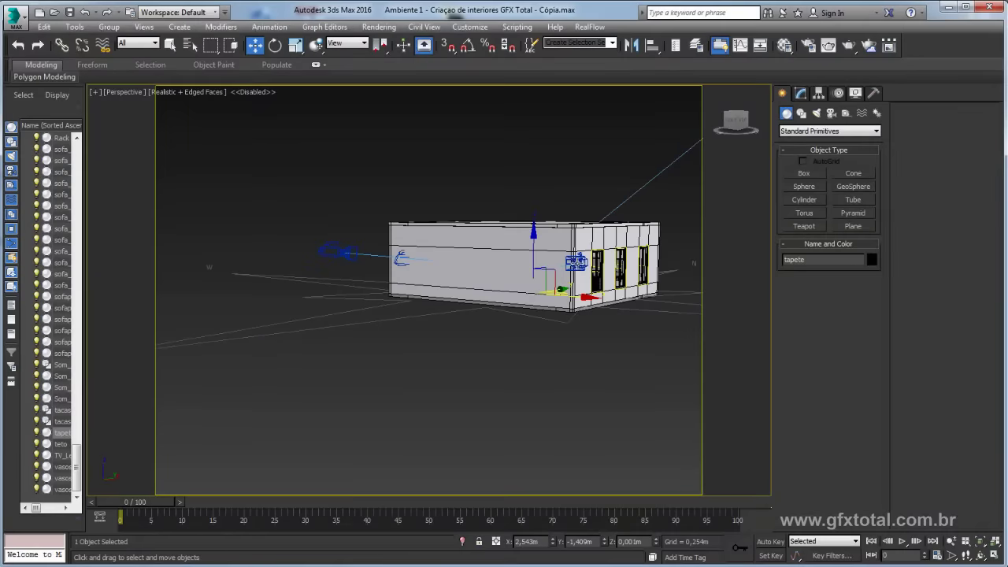
pyautogui.moveTo(596, 283)
pyautogui.keyDown('alt'); pyautogui.mouseDown(button='middle')
pyautogui.moveTo(606, 369)
pyautogui.moveTo(481, 374)
pyautogui.moveTo(544, 390)
pyautogui.mouseUp(button='middle'); pyautogui.keyUp('alt')
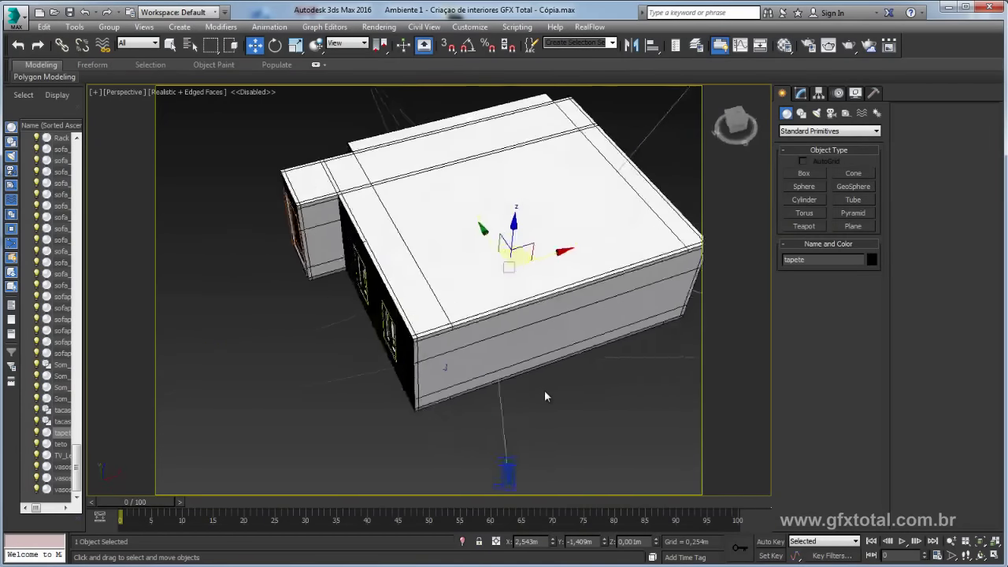
# - Restrict selection to Geometry and hide the building's exterior walls
pyautogui.click(143, 44)
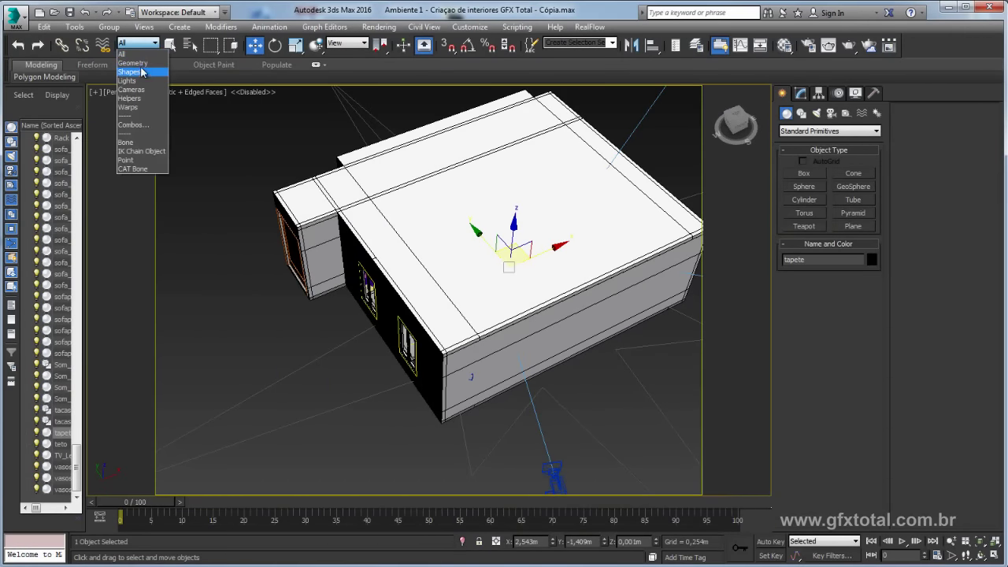
pyautogui.click(134, 66)
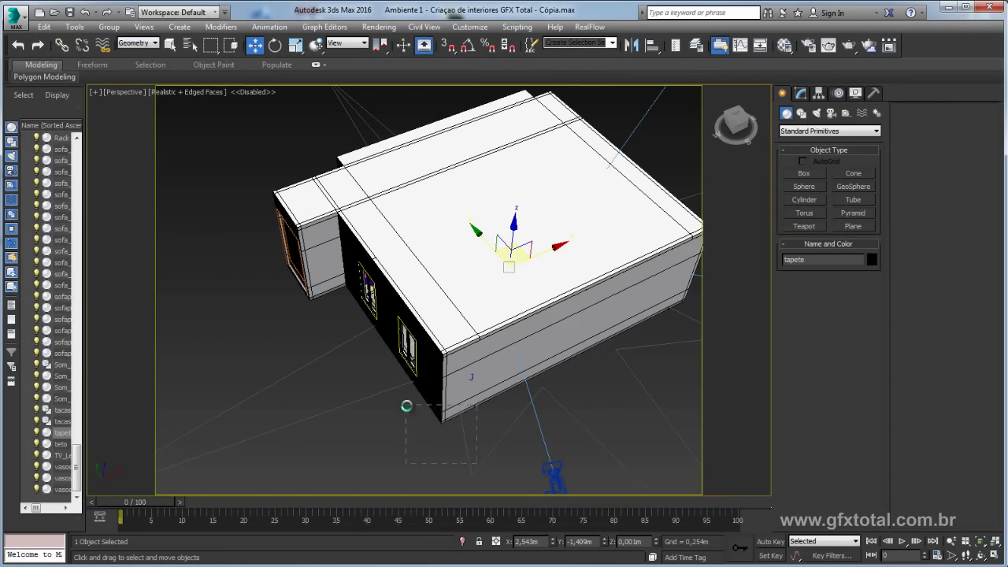
pyautogui.click(455, 366)
pyautogui.keyDown('alt'); pyautogui.moveTo(460, 316); pyautogui.dragTo(487, 253, button='middle'); pyautogui.keyUp('alt')
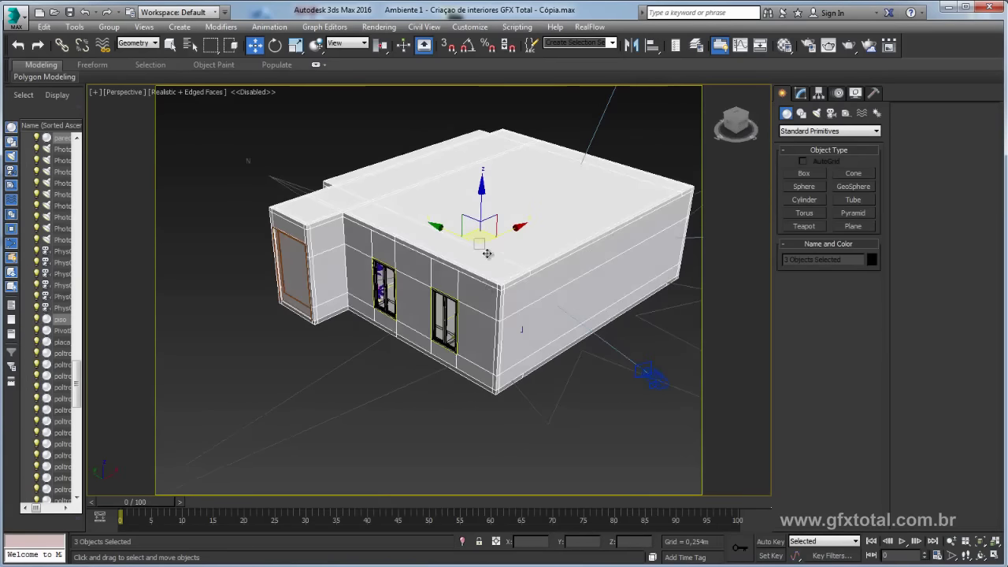
pyautogui.keyDown('ctrl'); pyautogui.click(298, 258); pyautogui.keyUp('ctrl')
pyautogui.rightClick(358, 238)
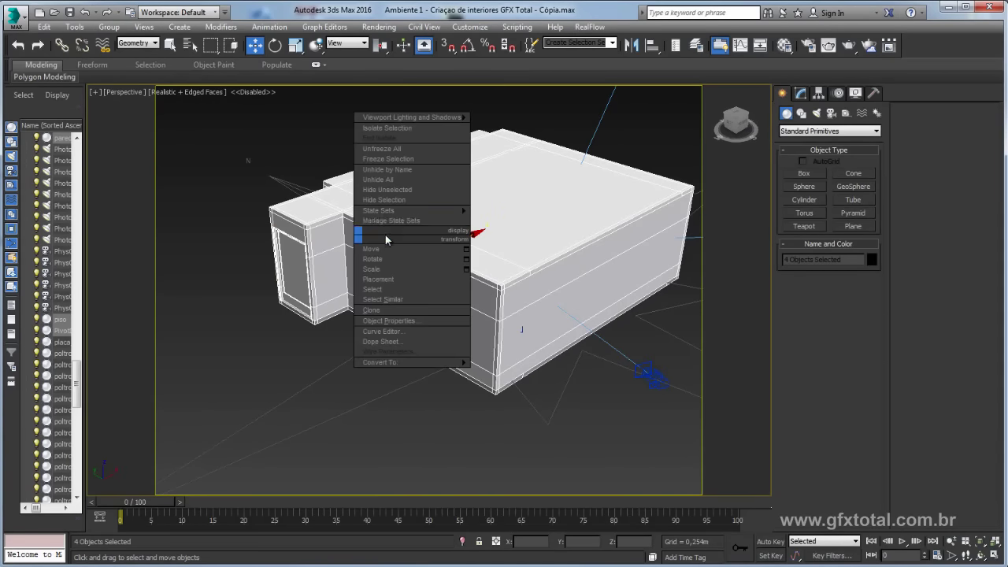
pyautogui.click(392, 201)
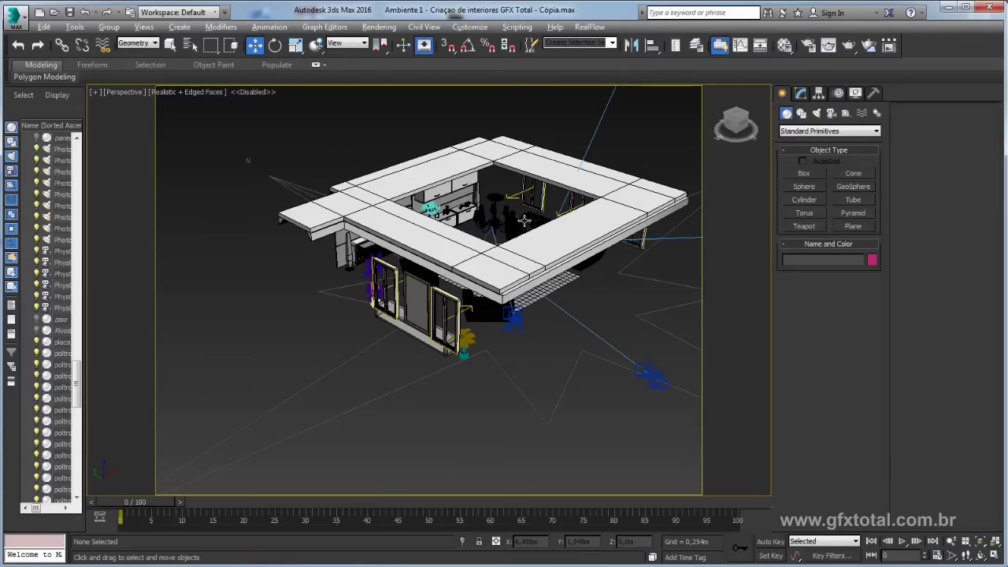
# - Box-select and hide the ceiling pieces
pyautogui.keyDown('alt'); pyautogui.moveTo(391, 201); pyautogui.dragTo(244, 135, button='middle'); pyautogui.keyUp('alt')
pyautogui.moveTo(243, 134); pyautogui.dragTo(285, 207)
pyautogui.rightClick(285, 209)
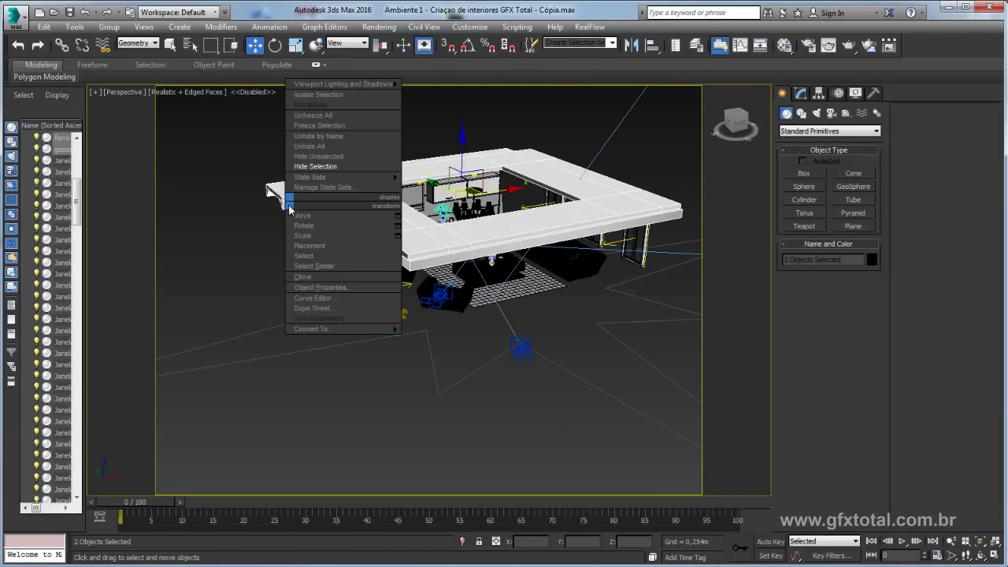
pyautogui.click(315, 168)
# - Hide the placa_madeira wall panel
pyautogui.moveTo(315, 169)
pyautogui.keyDown('alt'); pyautogui.mouseDown(button='middle')
pyautogui.moveTo(365, 207)
pyautogui.moveTo(472, 213)
pyautogui.mouseUp(button='middle'); pyautogui.keyUp('alt')
pyautogui.scroll(5, 365, 207)
pyautogui.click(350, 193)
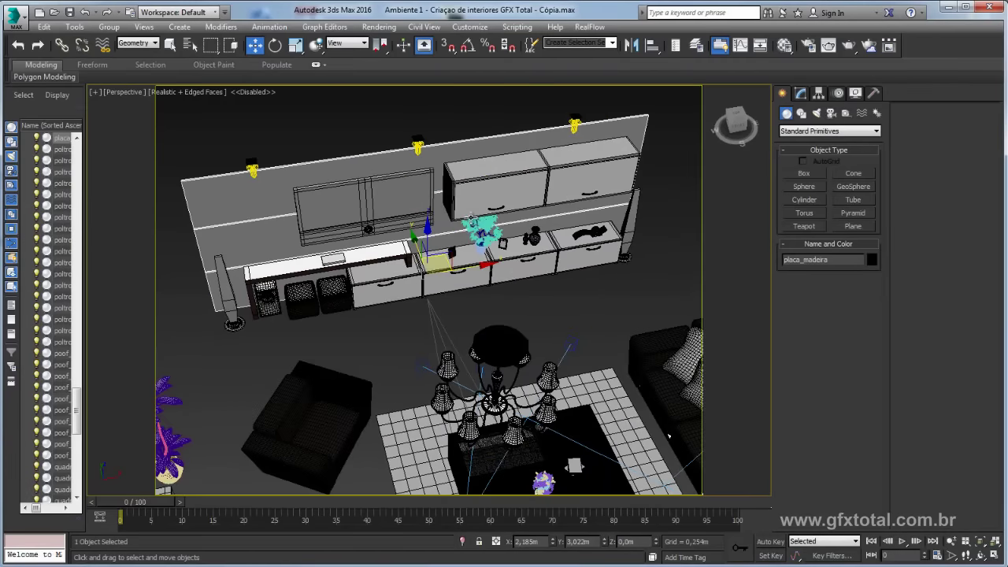
pyautogui.rightClick(473, 213)
pyautogui.click(497, 176)
pyautogui.moveTo(498, 177)
pyautogui.keyDown('alt'); pyautogui.mouseDown(button='middle')
pyautogui.moveTo(472, 317)
pyautogui.moveTo(390, 321)
pyautogui.moveTo(346, 205)
pyautogui.mouseUp(button='middle'); pyautogui.keyUp('alt')
pyautogui.scroll(4, 347, 205)
# - Hide both outer window frames
pyautogui.click(344, 197)
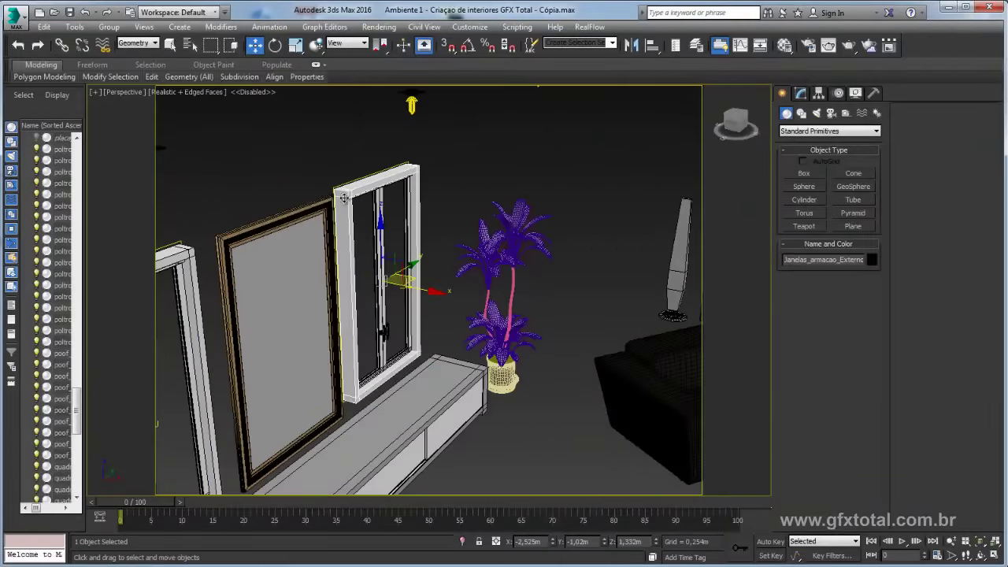
pyautogui.keyDown('ctrl'); pyautogui.click(193, 268); pyautogui.keyUp('ctrl')
pyautogui.rightClick(195, 271)
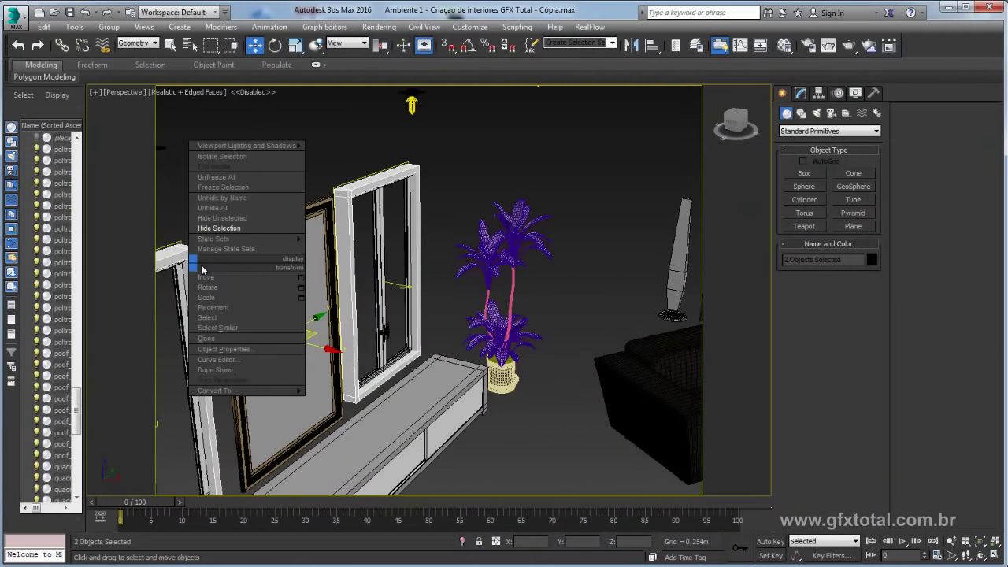
pyautogui.click(234, 228)
pyautogui.scroll(-5, 315, 269)
pyautogui.scroll(5, 336, 227)
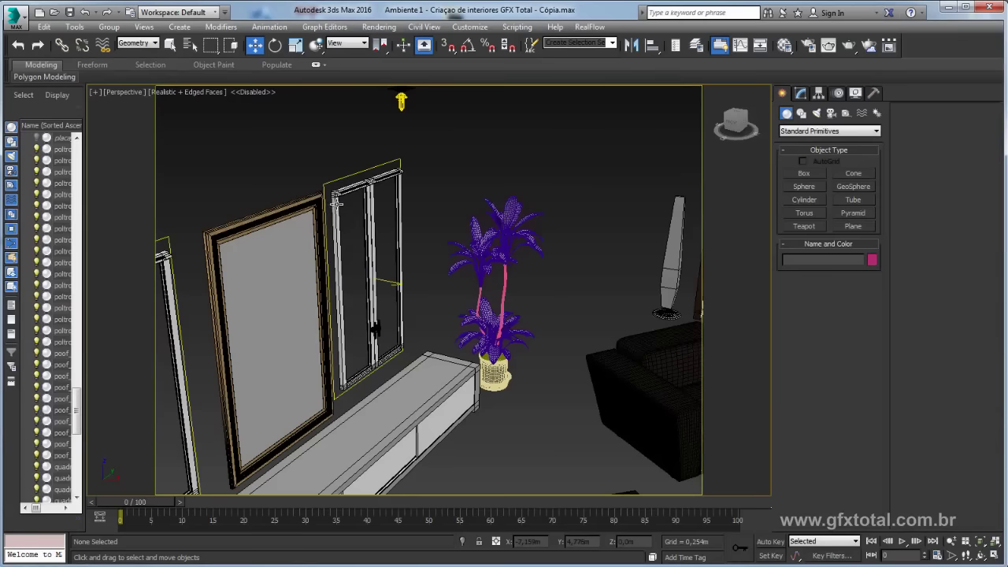
# - Select and hide the twelve inner window parts, including the top rail
pyautogui.click(339, 204)
pyautogui.keyDown('ctrl'); pyautogui.click(383, 175); pyautogui.keyUp('ctrl')
pyautogui.scroll(3, 410, 209)
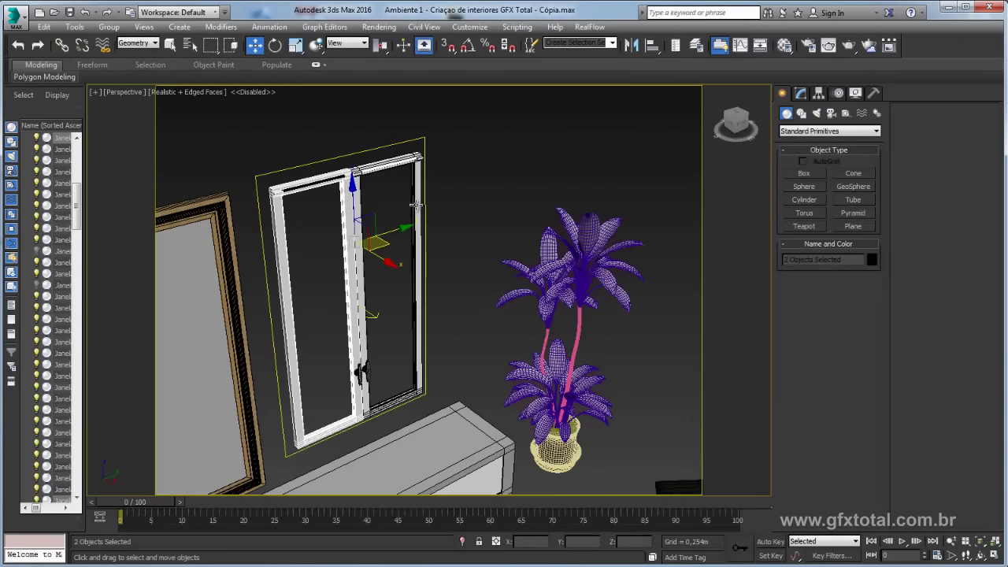
pyautogui.keyDown('ctrl'); pyautogui.click(312, 182); pyautogui.keyUp('ctrl')
pyautogui.keyDown('ctrl'); pyautogui.moveTo(416, 334); pyautogui.dragTo(339, 416); pyautogui.keyUp('ctrl')
pyautogui.keyDown('alt'); pyautogui.moveTo(339, 416); pyautogui.dragTo(471, 336, button='middle'); pyautogui.keyUp('alt')
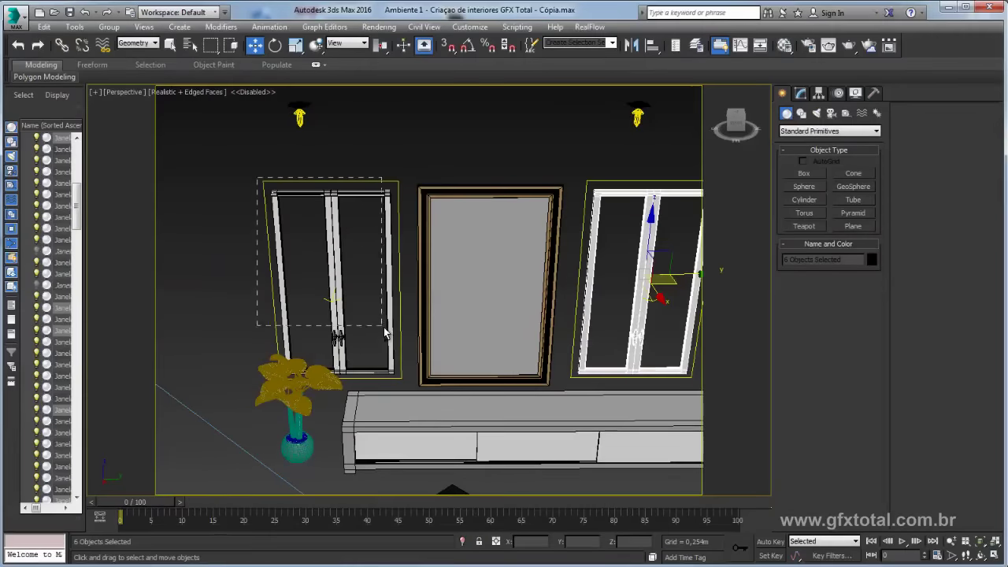
pyautogui.keyDown('ctrl'); pyautogui.moveTo(384, 332); pyautogui.dragTo(394, 359); pyautogui.keyUp('ctrl')
pyautogui.rightClick(354, 321)
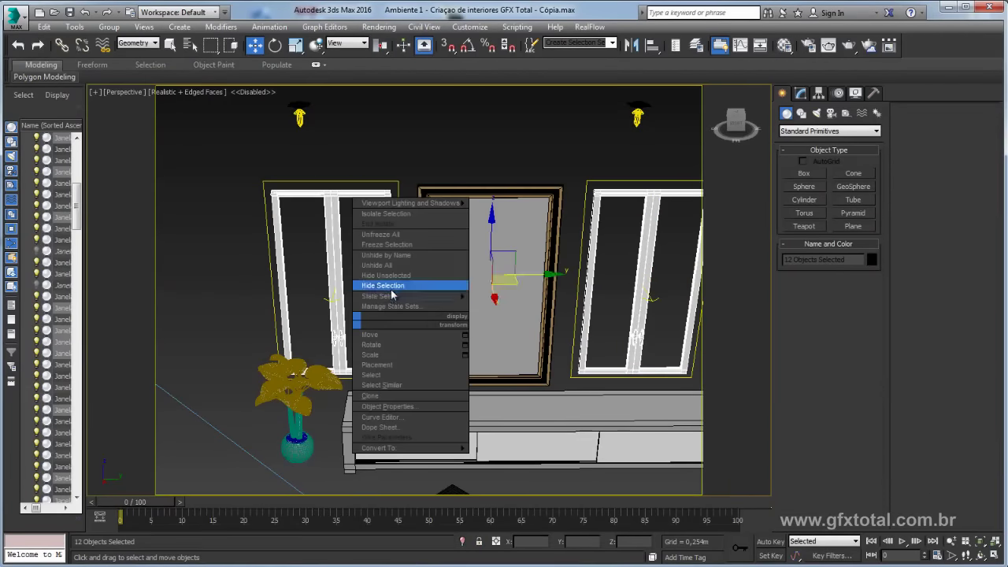
pyautogui.click(391, 294)
pyautogui.moveTo(394, 293)
pyautogui.keyDown('alt'); pyautogui.mouseDown(button='middle')
pyautogui.moveTo(318, 389)
pyautogui.moveTo(335, 206)
pyautogui.mouseUp(button='middle'); pyautogui.keyUp('alt')
# - Hide the mirror panel
pyautogui.scroll(3, 334, 206)
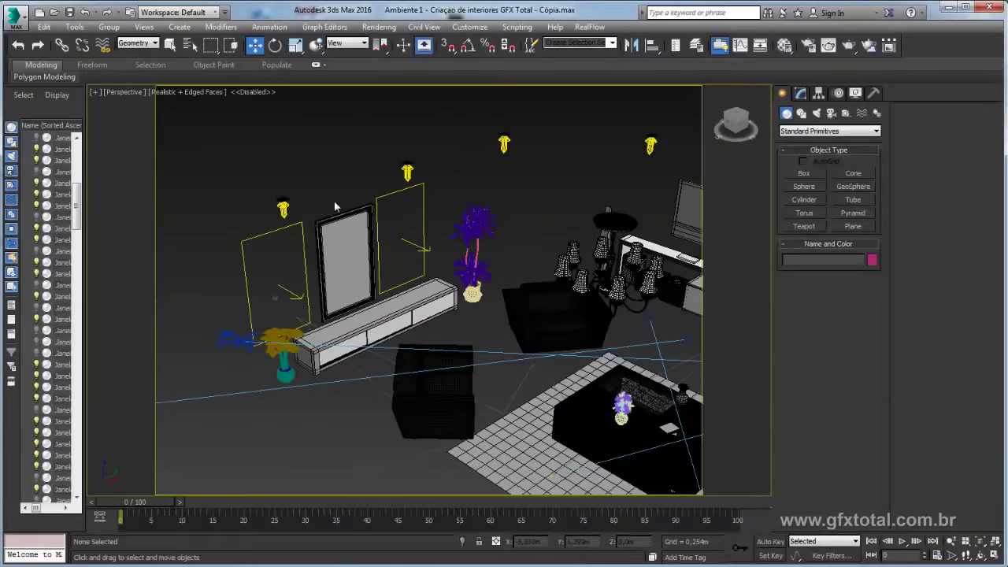
pyautogui.click(340, 236)
pyautogui.rightClick(340, 243)
pyautogui.click(388, 219)
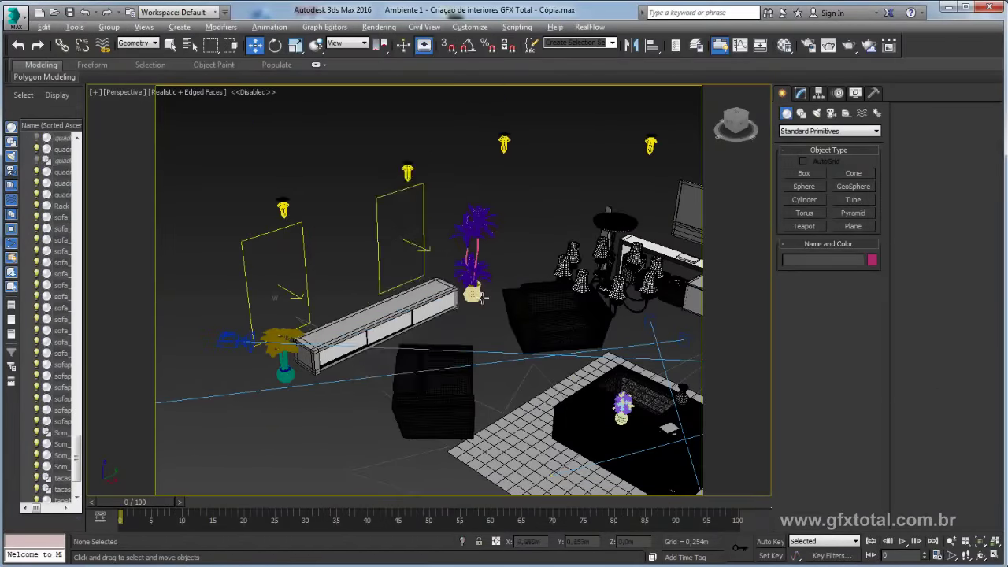
# - Box-select and hide the three windows, then orbit out to view the whole room
pyautogui.moveTo(482, 297)
pyautogui.keyDown('alt'); pyautogui.mouseDown(button='middle')
pyautogui.moveTo(619, 295)
pyautogui.moveTo(345, 220)
pyautogui.mouseUp(button='middle'); pyautogui.keyUp('alt')
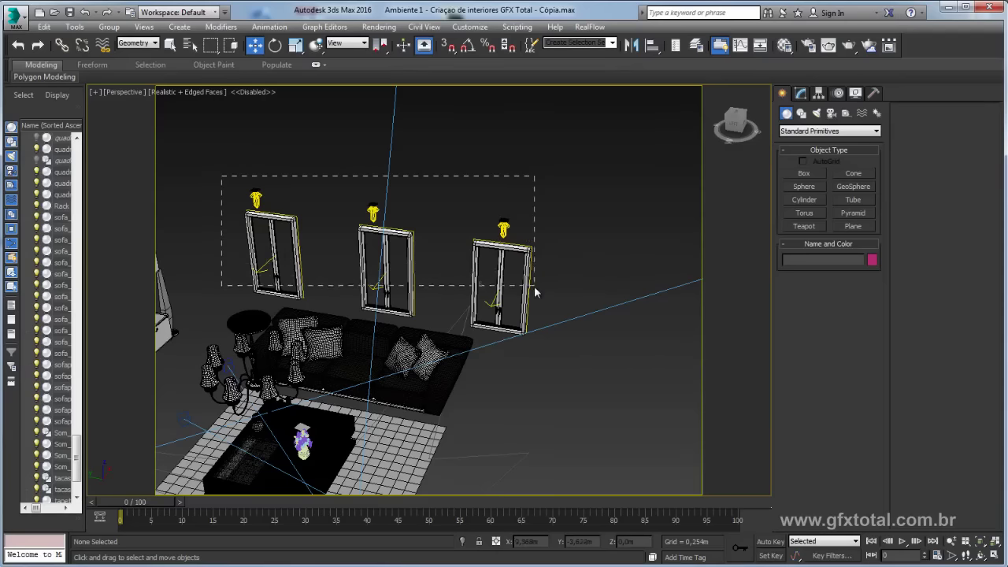
pyautogui.moveTo(535, 293); pyautogui.dragTo(533, 293)
pyautogui.keyDown('ctrl'); pyautogui.moveTo(601, 216); pyautogui.dragTo(489, 307); pyautogui.keyUp('ctrl')
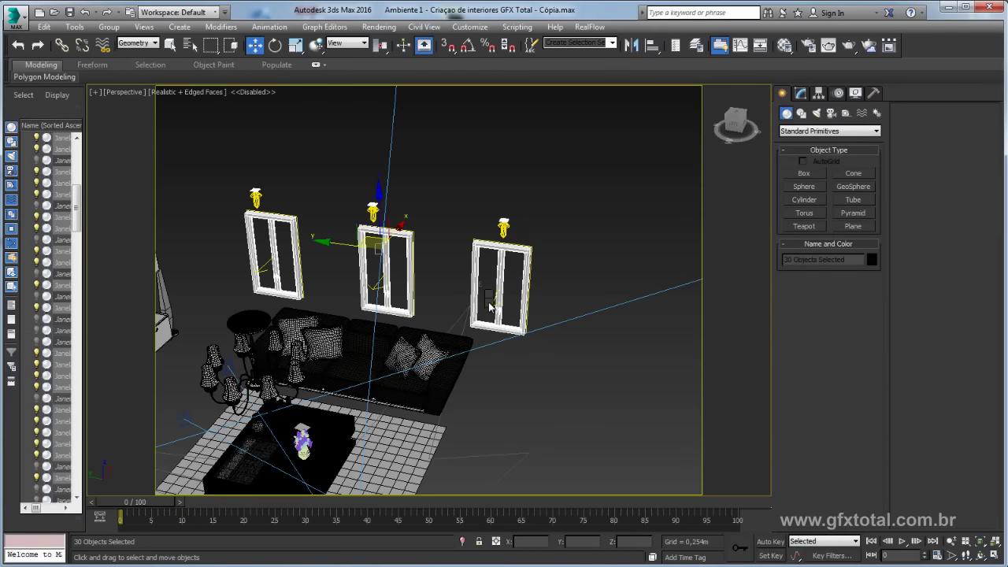
pyautogui.rightClick(489, 307)
pyautogui.click(513, 270)
pyautogui.moveTo(513, 270)
pyautogui.keyDown('alt'); pyautogui.mouseDown(button='middle')
pyautogui.moveTo(557, 285)
pyautogui.moveTo(543, 309)
pyautogui.moveTo(454, 297)
pyautogui.mouseUp(button='middle'); pyautogui.keyUp('alt')
pyautogui.scroll(-3, 504, 303)
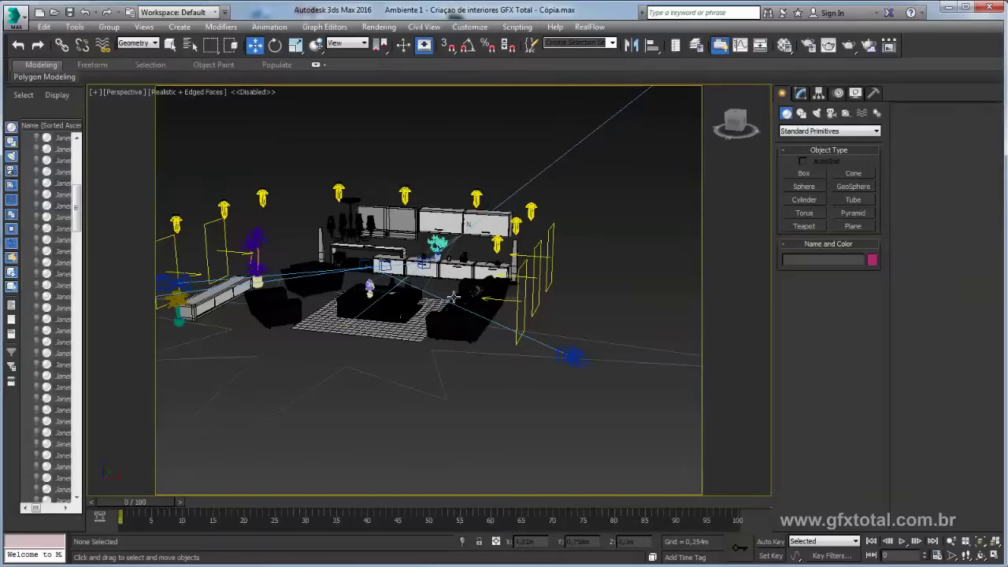
pyautogui.keyDown('alt'); pyautogui.moveTo(526, 268); pyautogui.dragTo(253, 229, button='middle'); pyautogui.keyUp('alt')
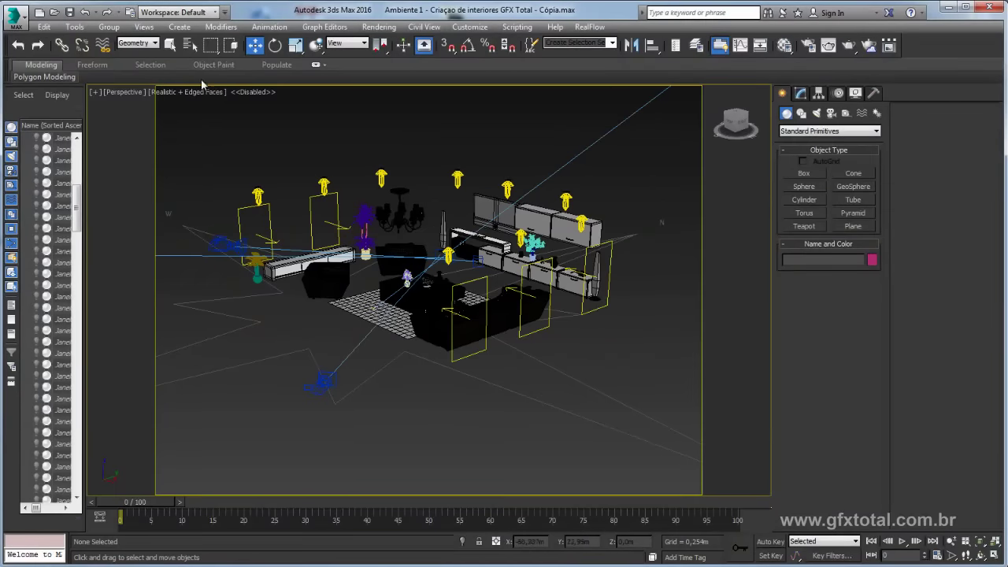
# - Set the selection filter to Lights and select all 15 light entities in the room
pyautogui.click(139, 42)
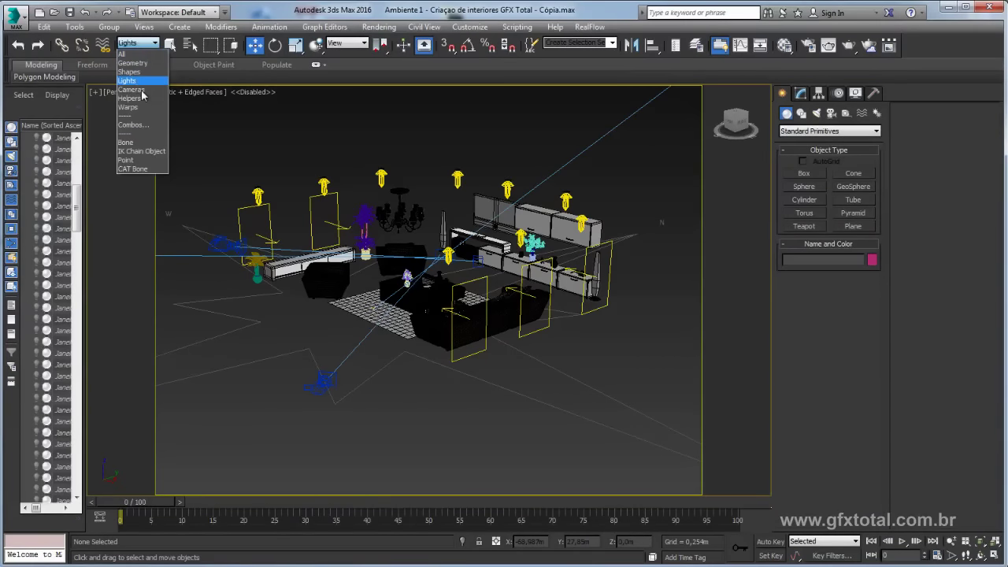
pyautogui.click(134, 80)
pyautogui.hotkey('ctrl', 'a')
pyautogui.keyDown('alt'); pyautogui.moveTo(682, 413); pyautogui.dragTo(575, 380, button='middle'); pyautogui.keyUp('alt')
pyautogui.scroll(-2, 575, 381)
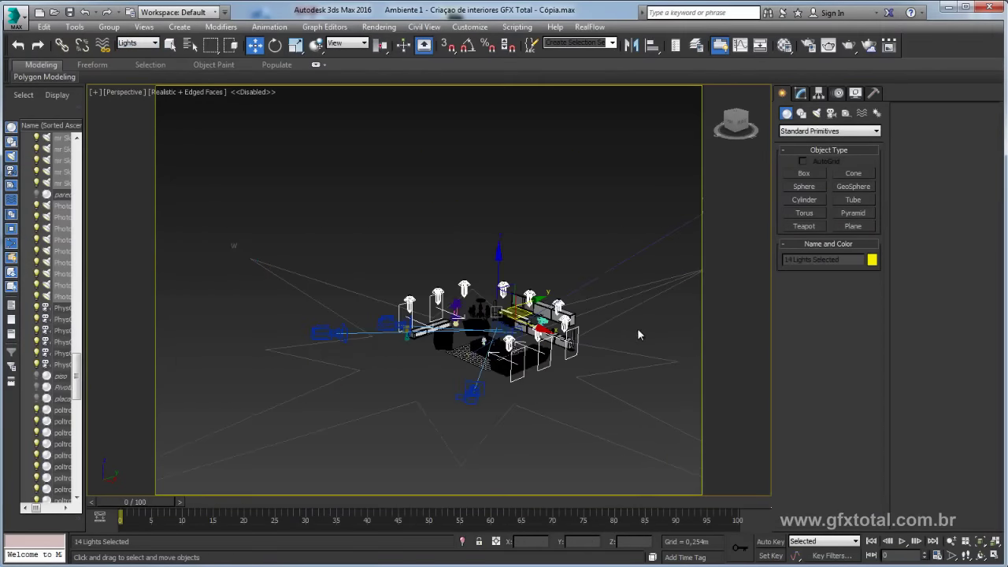
pyautogui.keyDown('alt'); pyautogui.moveTo(639, 334); pyautogui.dragTo(543, 335, button='middle'); pyautogui.keyUp('alt')
pyautogui.moveTo(605, 243); pyautogui.dragTo(456, 367)
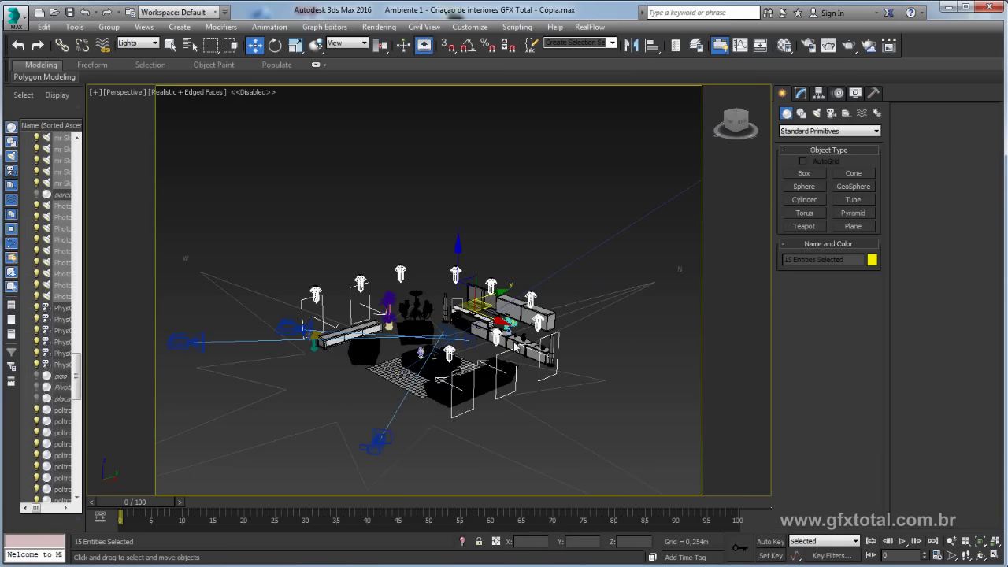
pyautogui.keyDown('alt'); pyautogui.moveTo(456, 367); pyautogui.dragTo(472, 315, button='middle'); pyautogui.keyUp('alt')
pyautogui.moveTo(688, 127); pyautogui.dragTo(663, 122, button='middle')
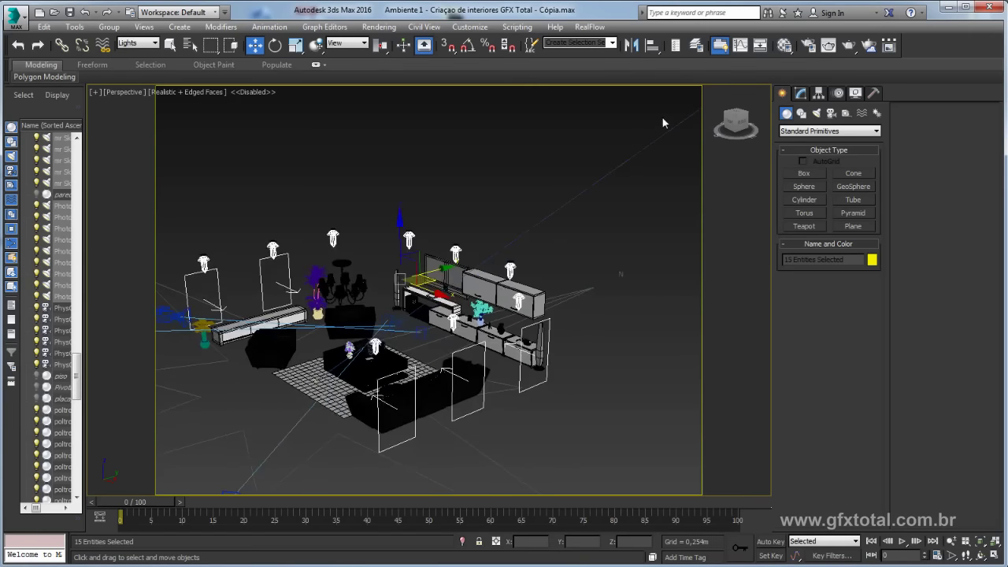
# - Open the Layer Explorer and hide the Luzes layer's lights
pyautogui.click(696, 45)
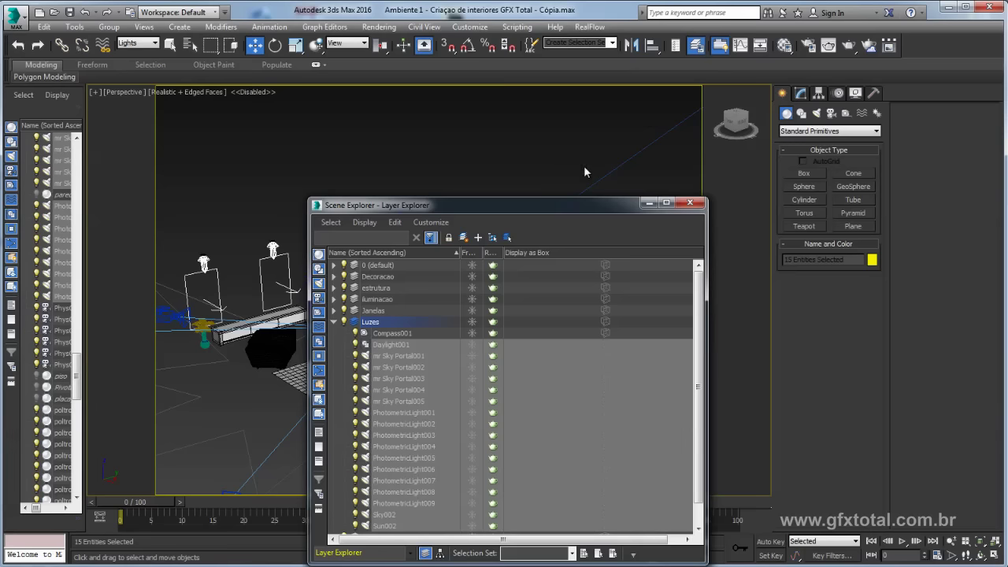
pyautogui.moveTo(517, 207); pyautogui.dragTo(512, 120)
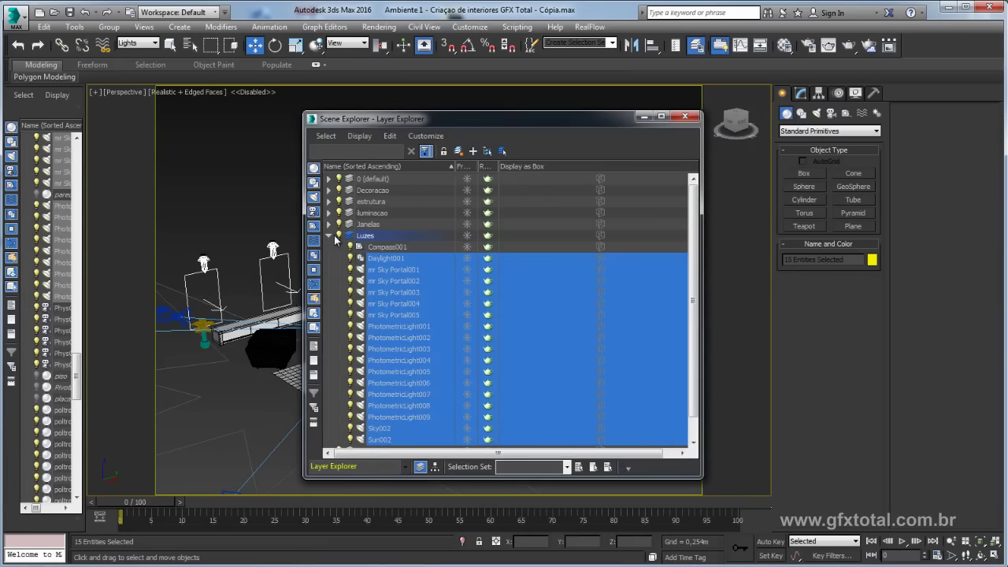
pyautogui.click(329, 237)
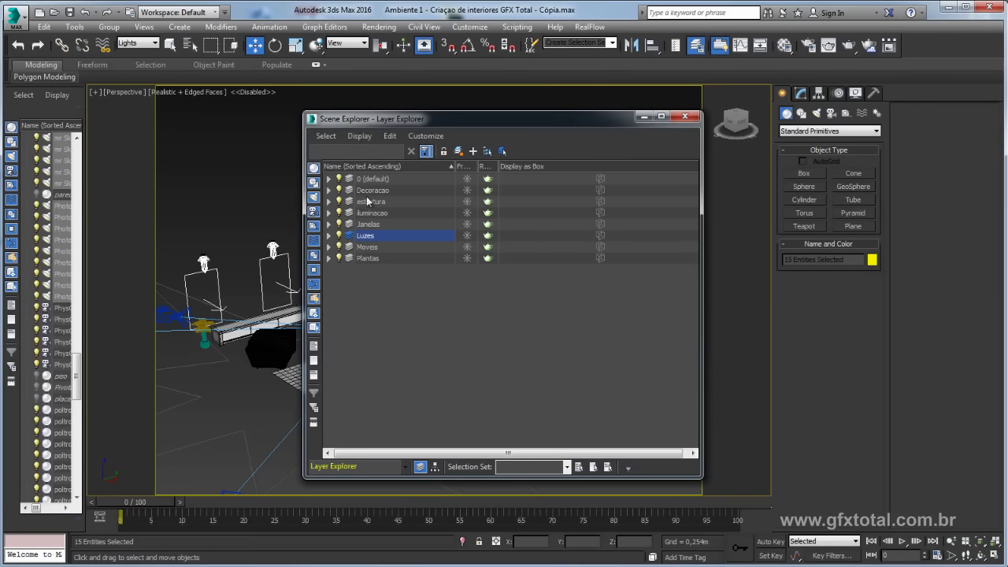
pyautogui.moveTo(445, 119); pyautogui.dragTo(688, 131)
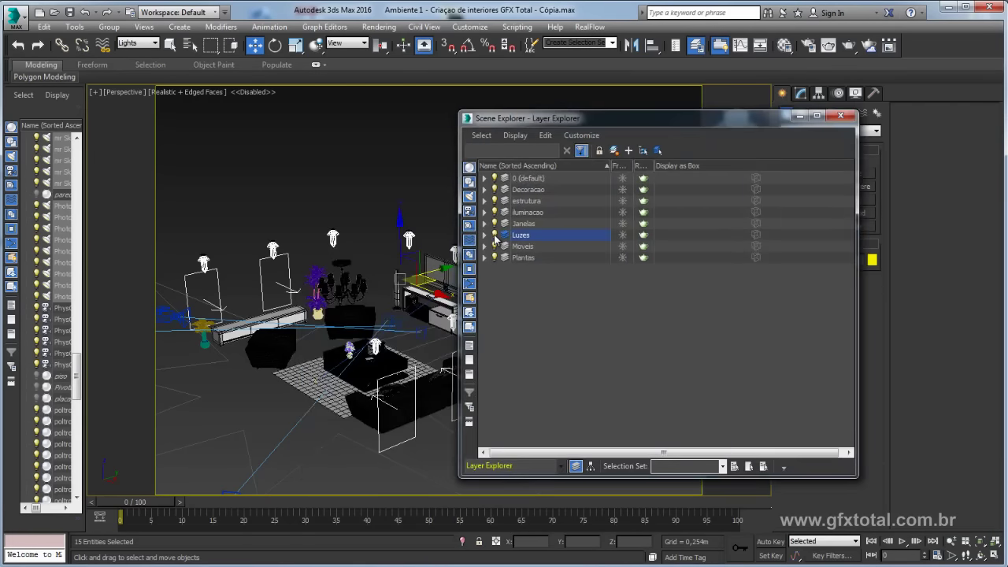
pyautogui.click(493, 236)
pyautogui.click(493, 235)
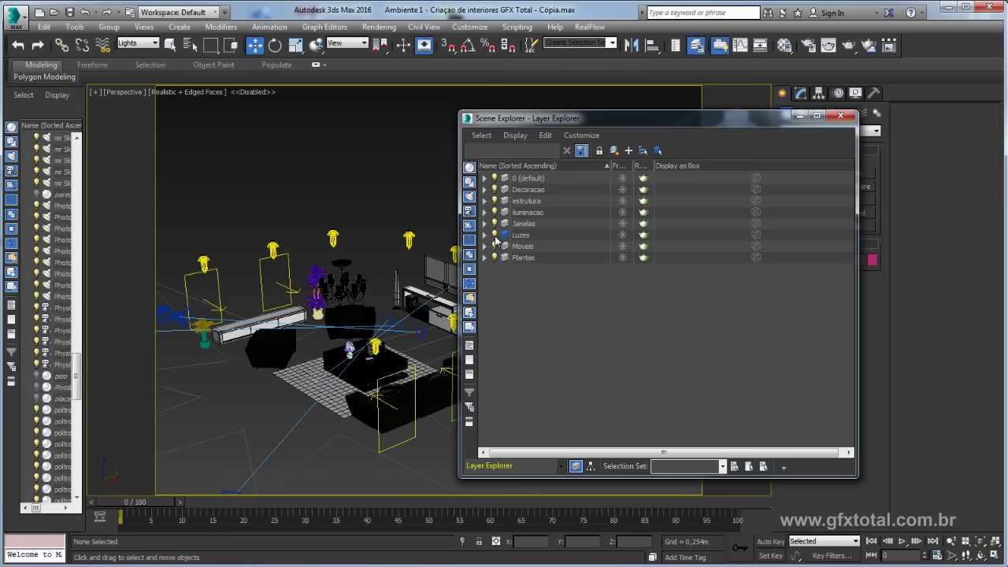
pyautogui.click(494, 235)
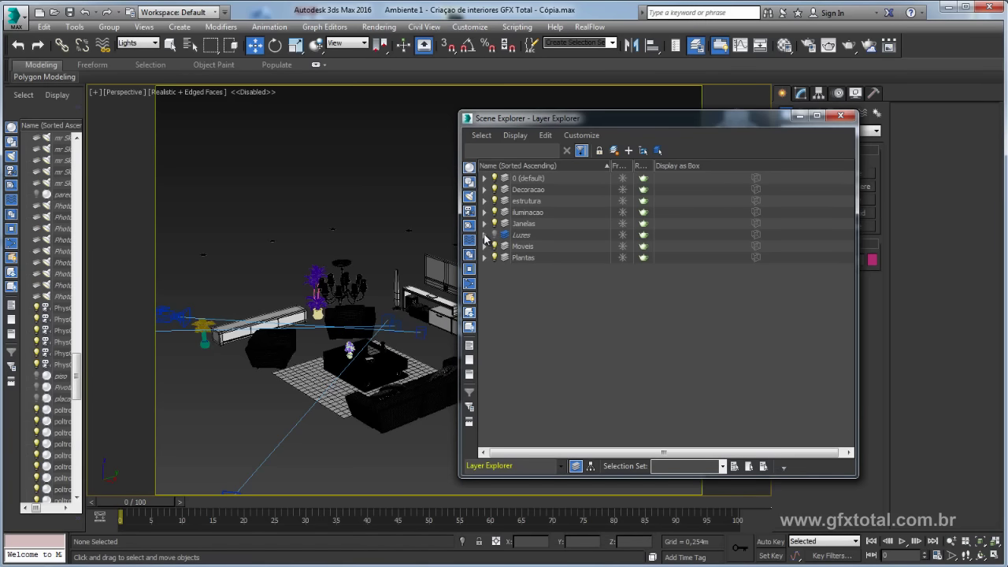
pyautogui.click(494, 235)
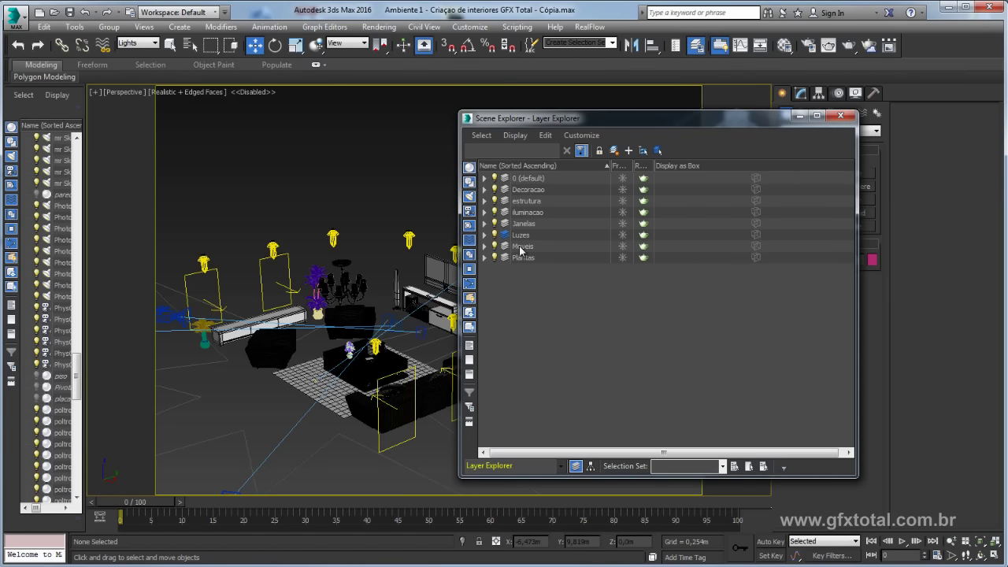
pyautogui.moveTo(575, 124); pyautogui.dragTo(667, 115)
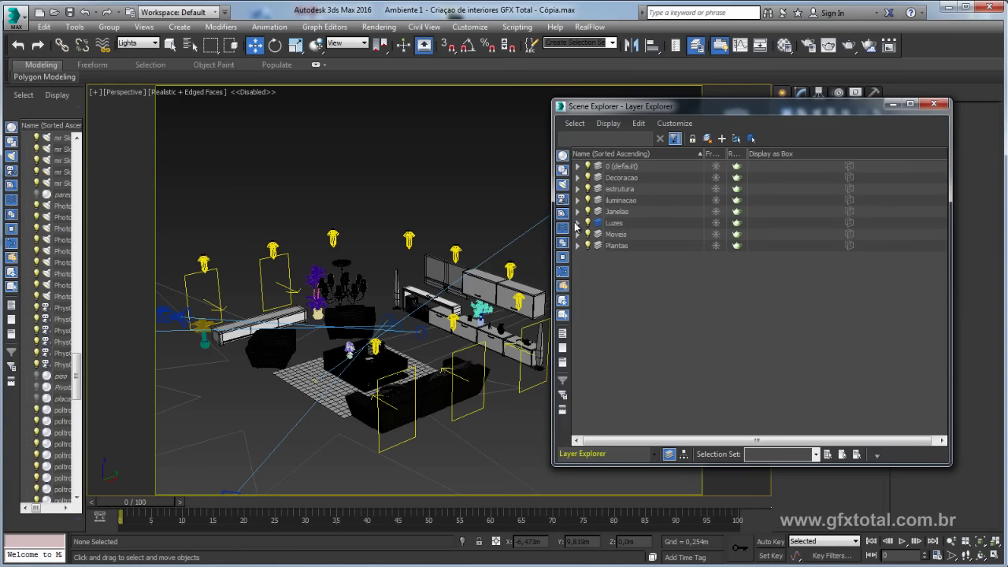
pyautogui.click(588, 223)
pyautogui.moveTo(464, 275); pyautogui.dragTo(466, 255, button='middle')
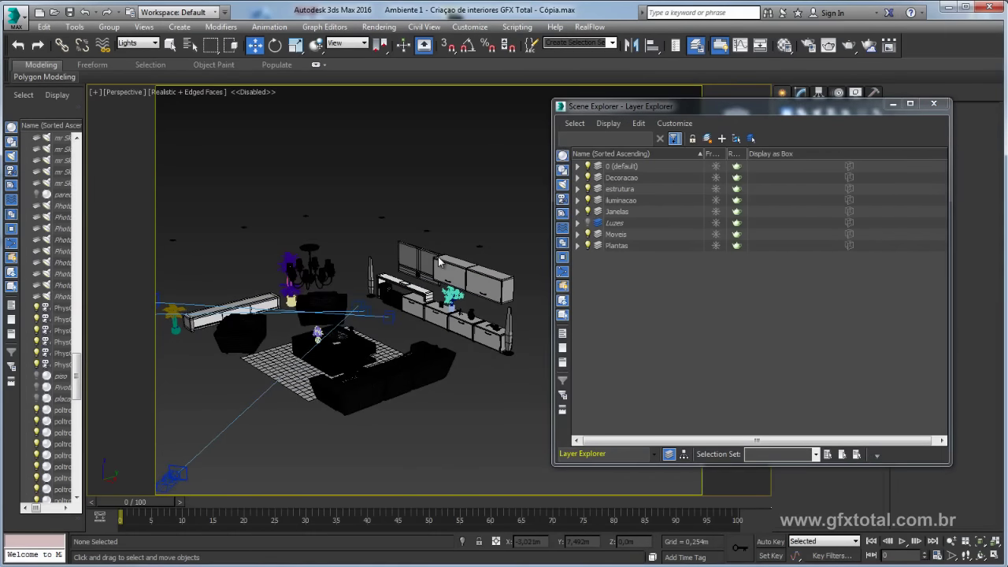
# - Hide the iluminacao and Moveis layers, then set the selection filter back to Geometry
pyautogui.click(588, 201)
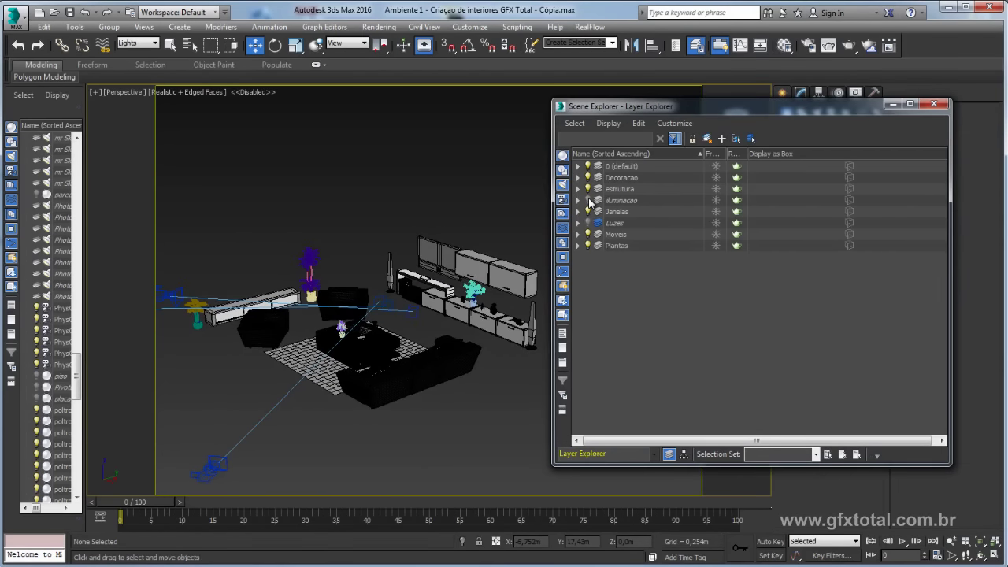
pyautogui.click(589, 200)
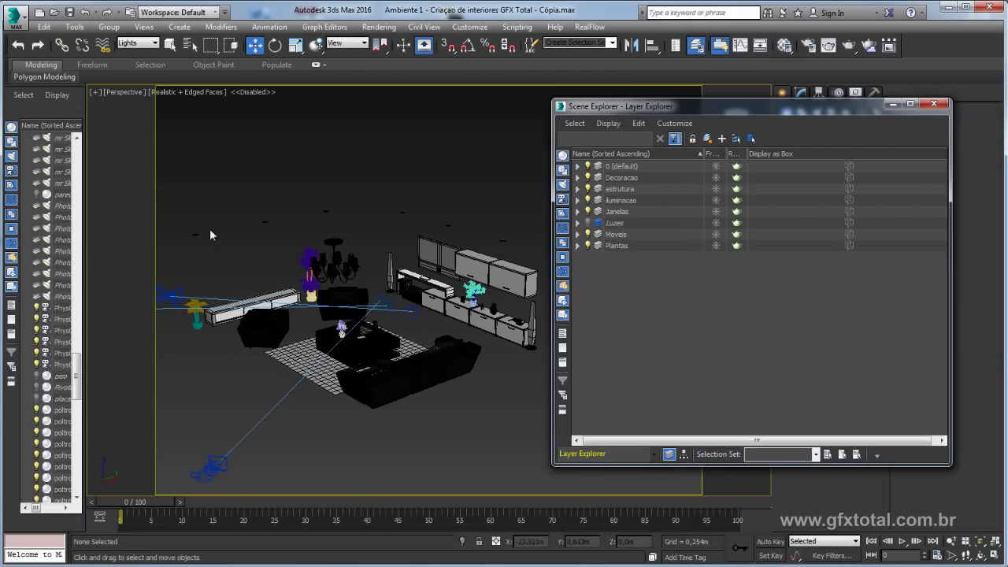
pyautogui.click(588, 200)
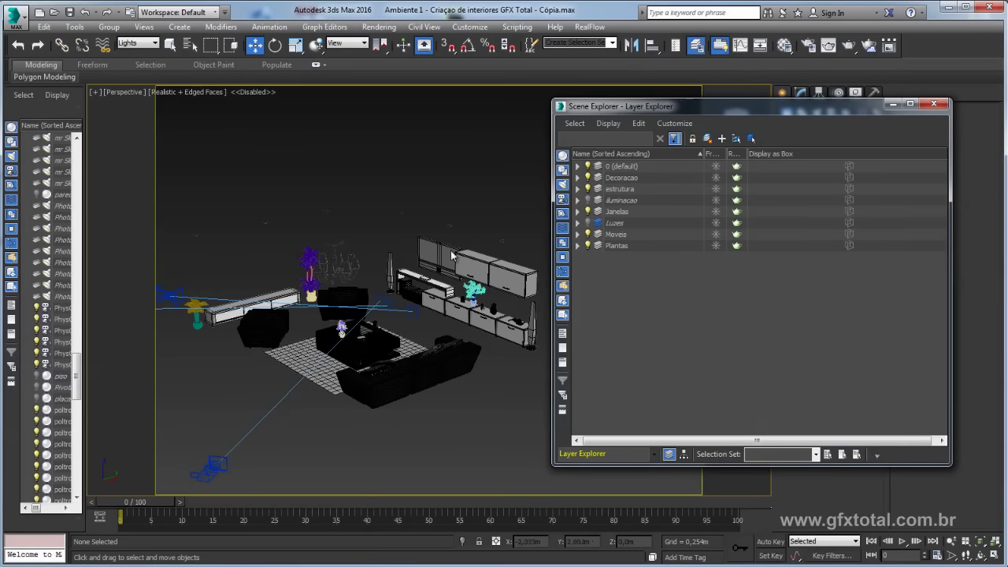
pyautogui.click(586, 235)
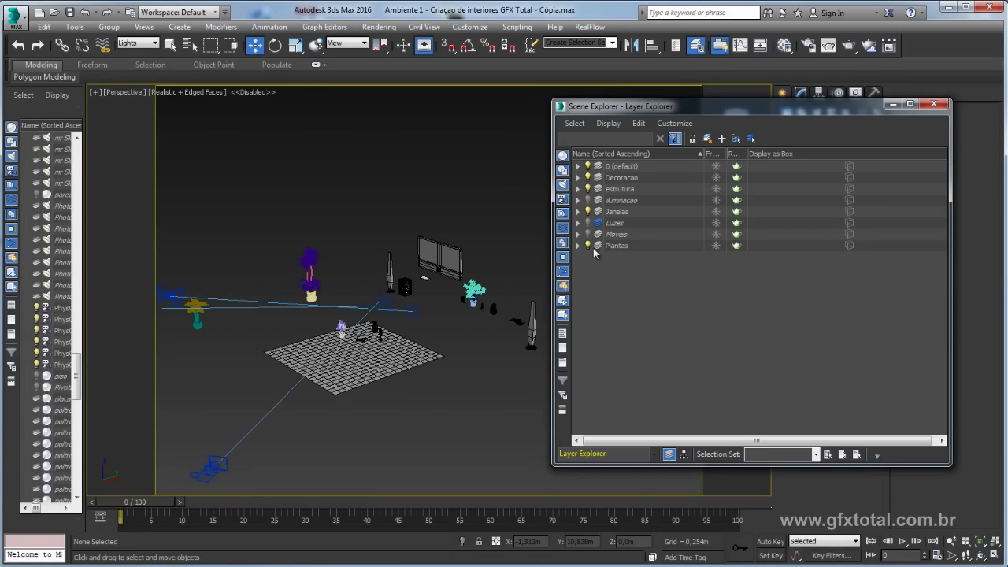
pyautogui.click(588, 245)
pyautogui.click(588, 246)
pyautogui.moveTo(557, 252); pyautogui.dragTo(497, 258, button='middle')
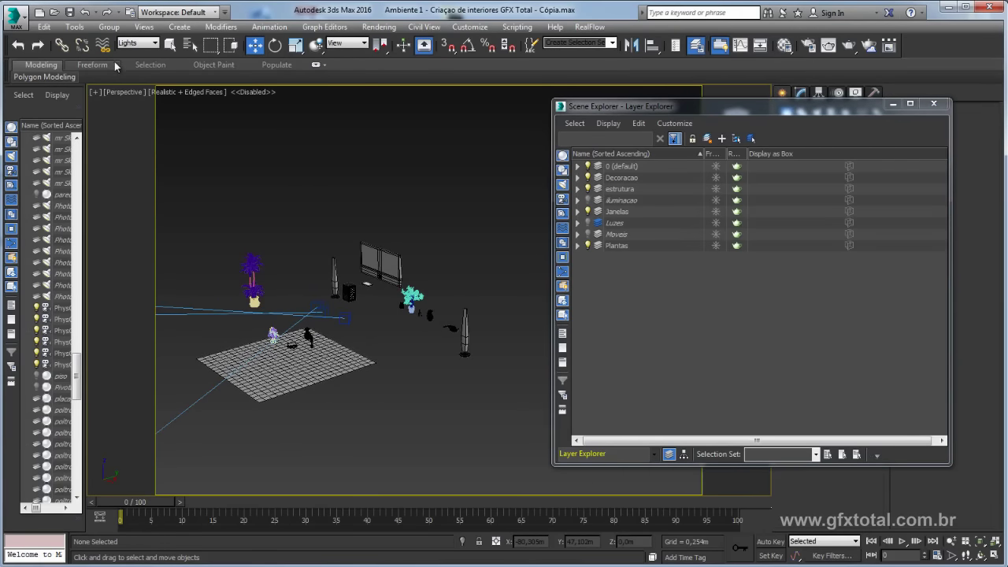
pyautogui.click(142, 43)
pyautogui.click(134, 63)
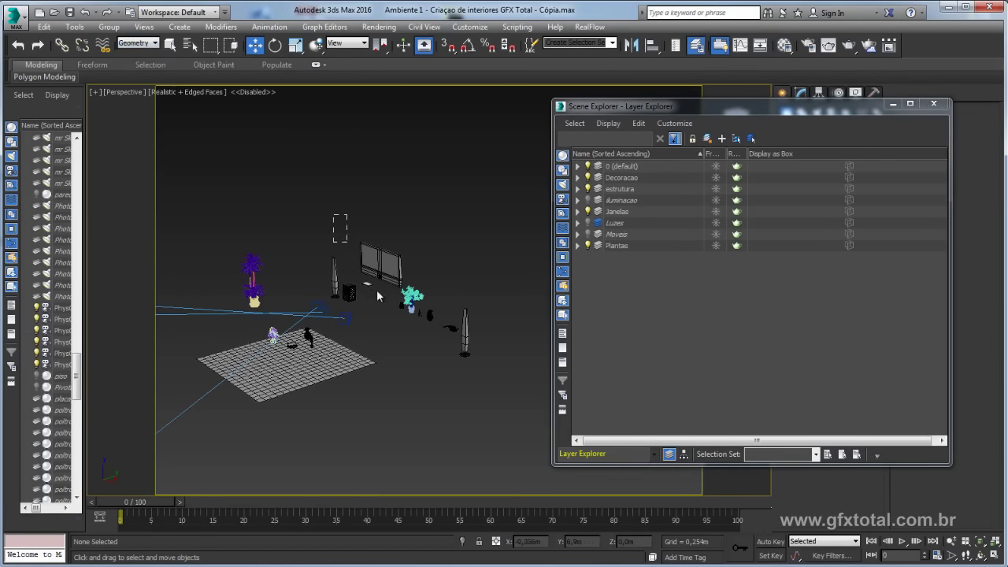
# - Region-select the room's decorative objects, leaving out quadro_foto and quadro_moldura
pyautogui.moveTo(378, 296); pyautogui.dragTo(502, 358)
pyautogui.moveTo(452, 393)
pyautogui.keyDown('alt'); pyautogui.mouseDown(button='middle')
pyautogui.moveTo(400, 408)
pyautogui.moveTo(319, 288)
pyautogui.moveTo(265, 173)
pyautogui.mouseUp(button='middle'); pyautogui.keyUp('alt')
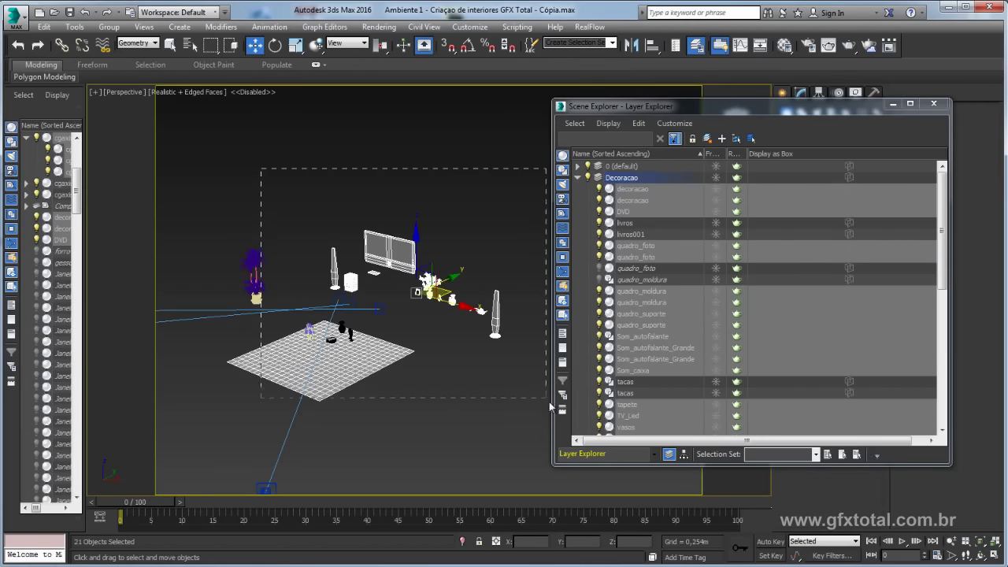
pyautogui.moveTo(549, 402); pyautogui.dragTo(505, 393)
pyautogui.moveTo(515, 269); pyautogui.dragTo(511, 253, button='middle')
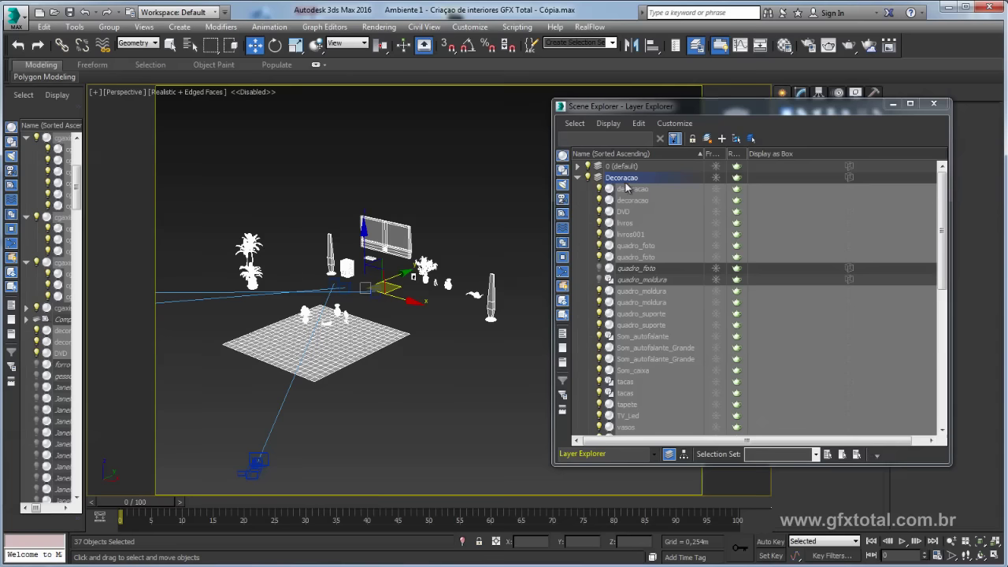
# - Reparent the selected decoration objects to the Moveis layer and collapse it, then call up Unhide All
pyautogui.click(578, 178)
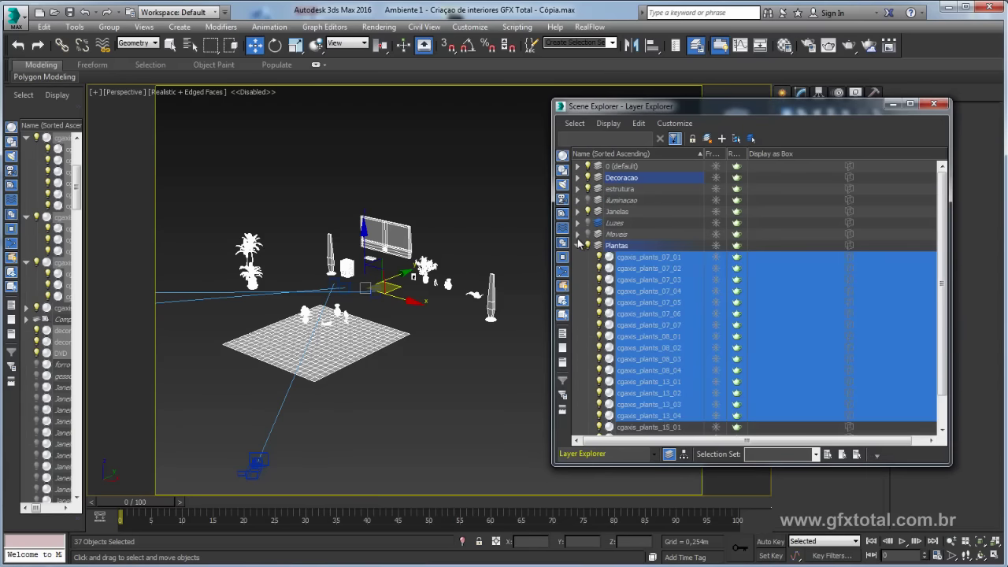
pyautogui.click(577, 245)
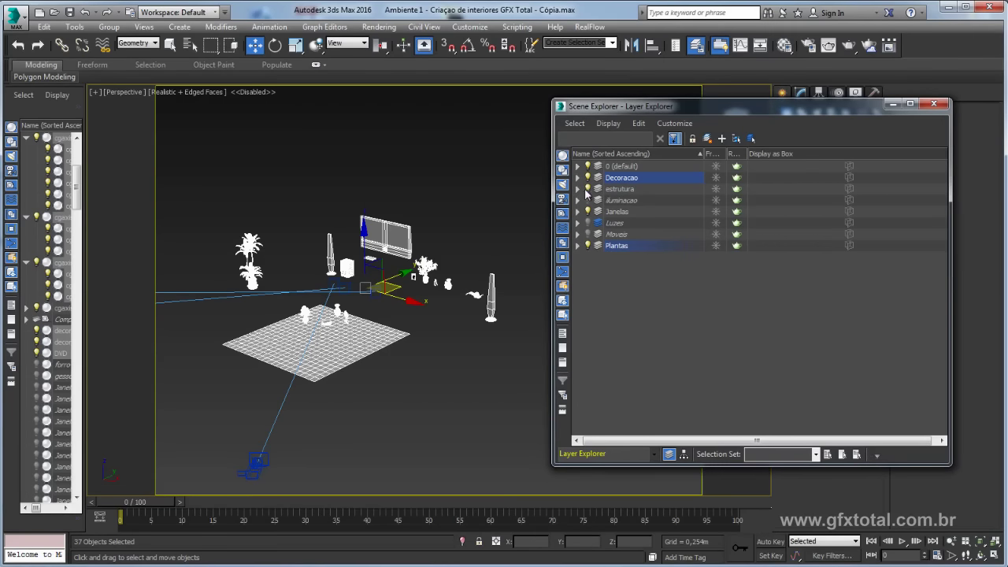
pyautogui.click(578, 178)
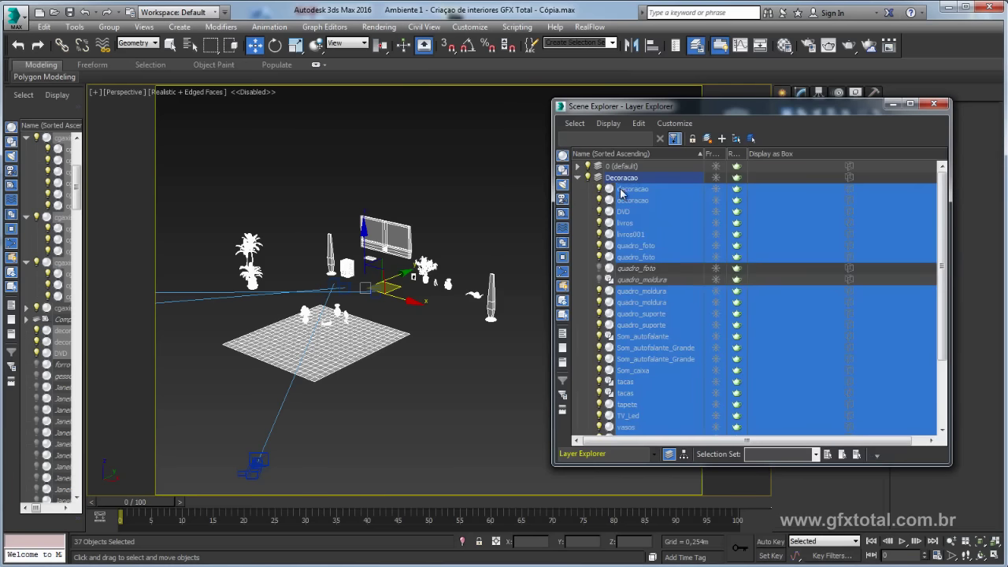
pyautogui.rightClick(619, 187)
pyautogui.moveTo(654, 220)
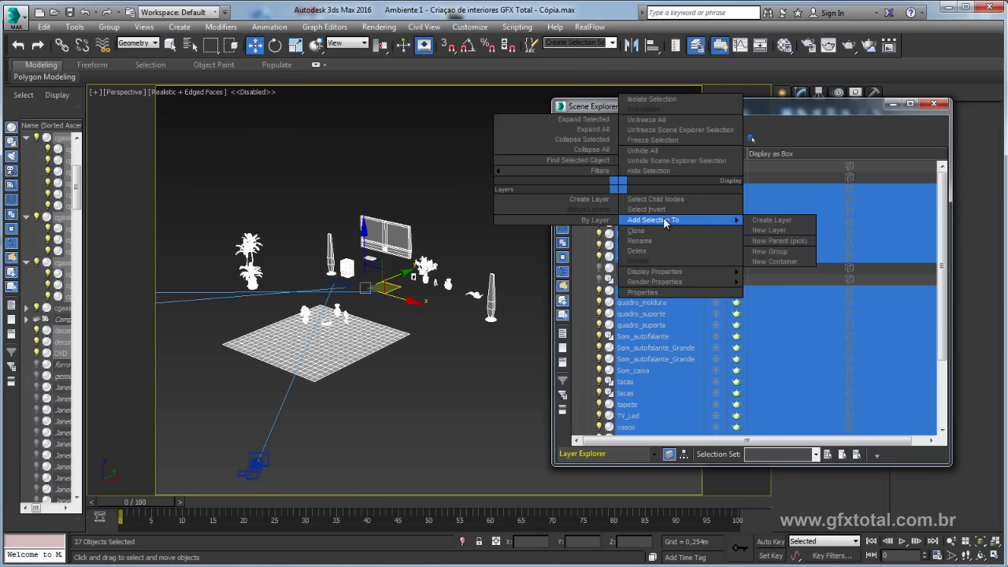
pyautogui.click(780, 242)
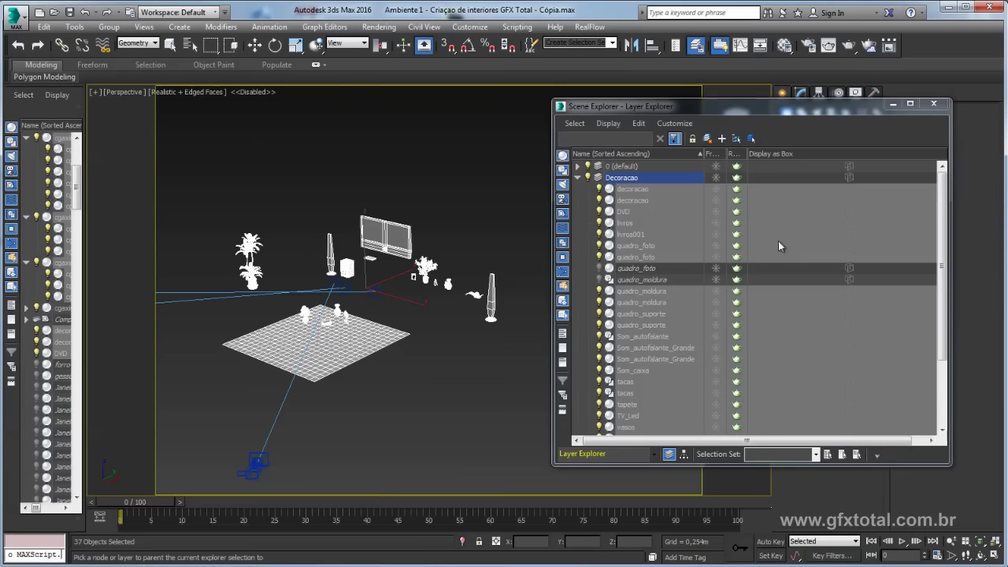
pyautogui.moveTo(945, 272); pyautogui.dragTo(945, 331)
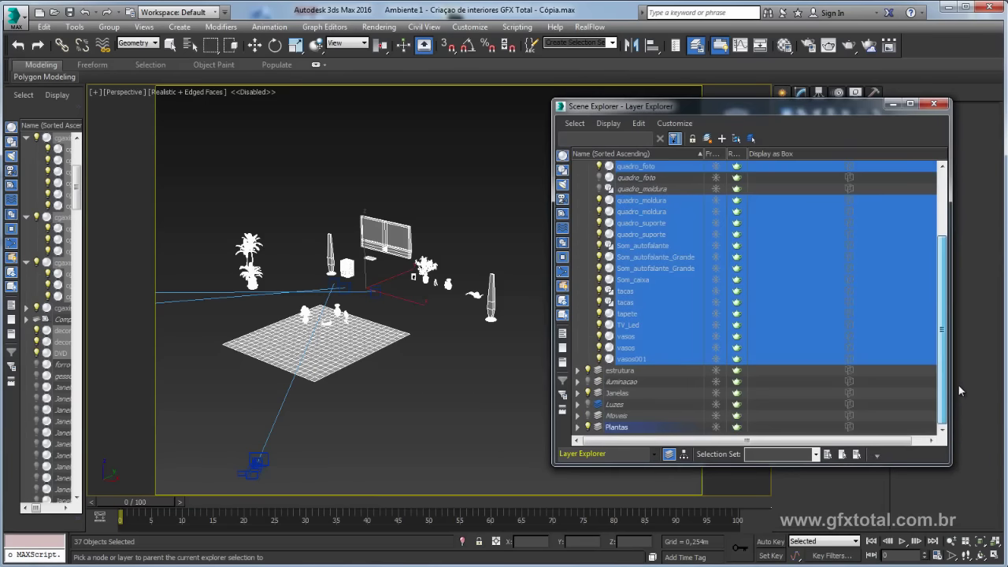
pyautogui.click(616, 415)
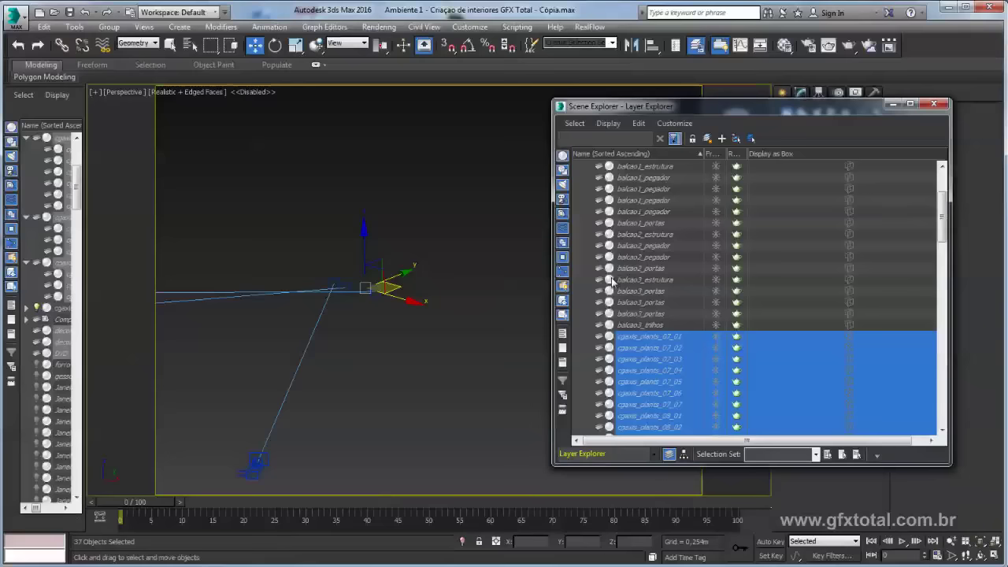
pyautogui.moveTo(587, 381); pyautogui.dragTo(610, 279)
pyautogui.click(583, 258)
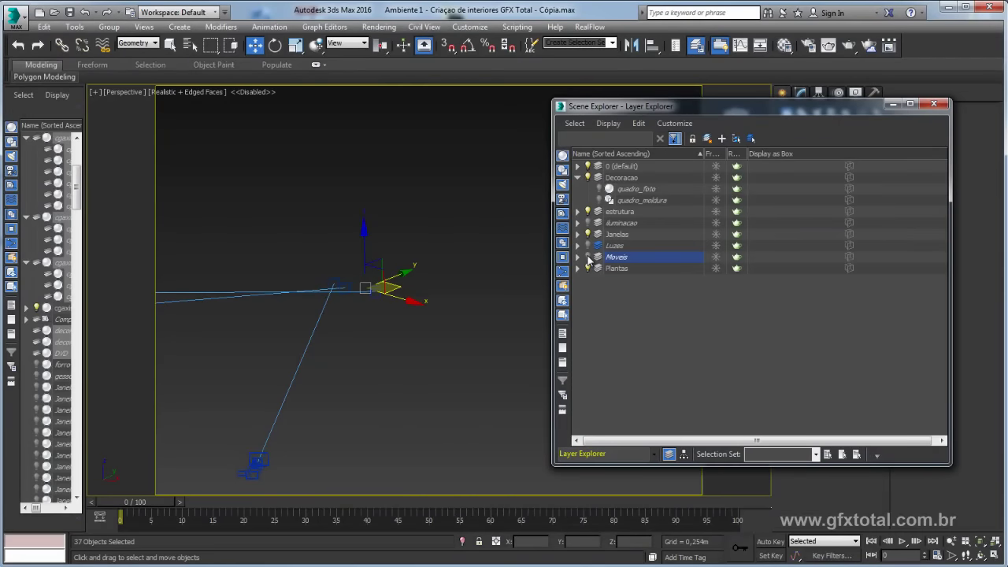
pyautogui.rightClick(482, 263)
# - Unhide all objects, confirming that all layers are unhidden too
pyautogui.click(488, 203)
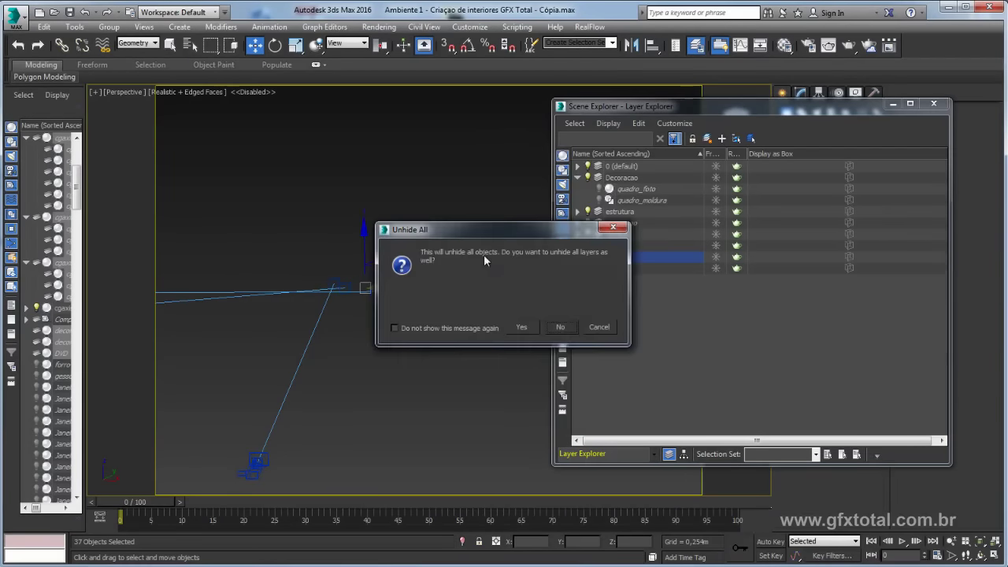
pyautogui.click(552, 328)
pyautogui.keyDown('alt'); pyautogui.moveTo(488, 311); pyautogui.dragTo(502, 307, button='middle'); pyautogui.keyUp('alt')
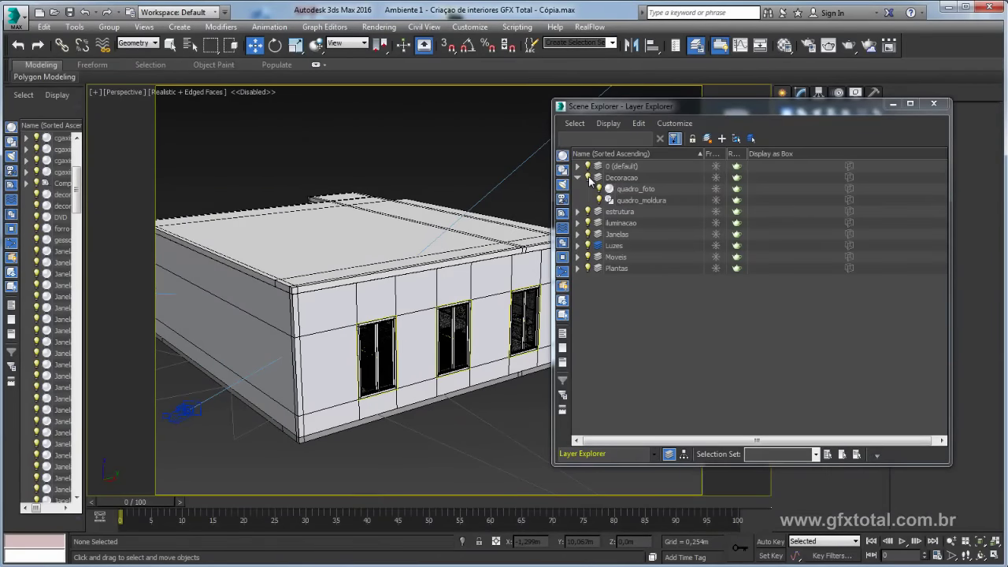
# - Hide the Decoracao, iluminacao, Luzes, Moveis and Plantas layers, keeping Janelas visible
pyautogui.click(588, 178)
pyautogui.click(588, 223)
pyautogui.click(588, 234)
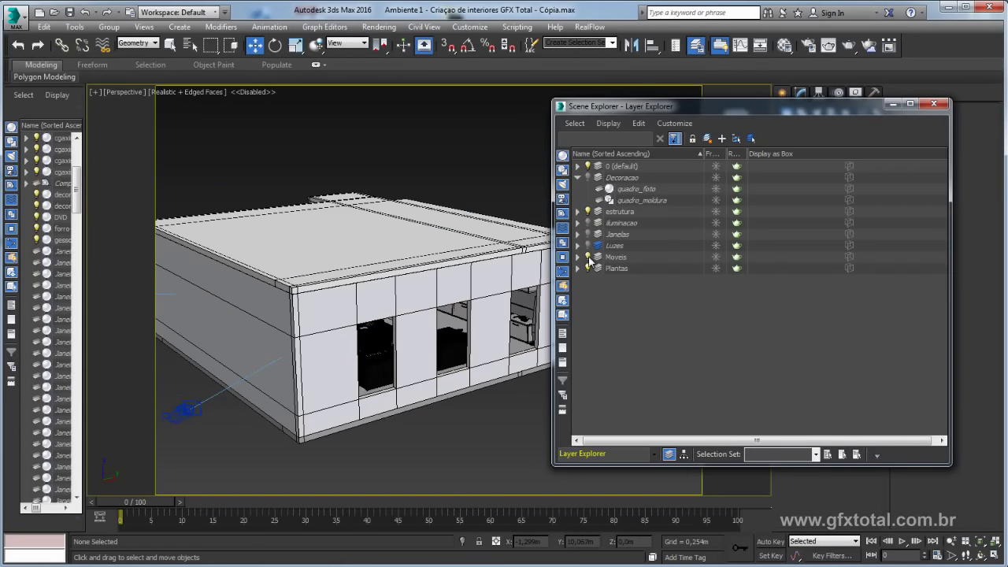
pyautogui.click(588, 245)
pyautogui.click(587, 256)
pyautogui.click(588, 268)
pyautogui.moveTo(409, 339)
pyautogui.keyDown('alt'); pyautogui.mouseDown(button='middle')
pyautogui.moveTo(399, 346)
pyautogui.moveTo(414, 380)
pyautogui.mouseUp(button='middle'); pyautogui.keyUp('alt')
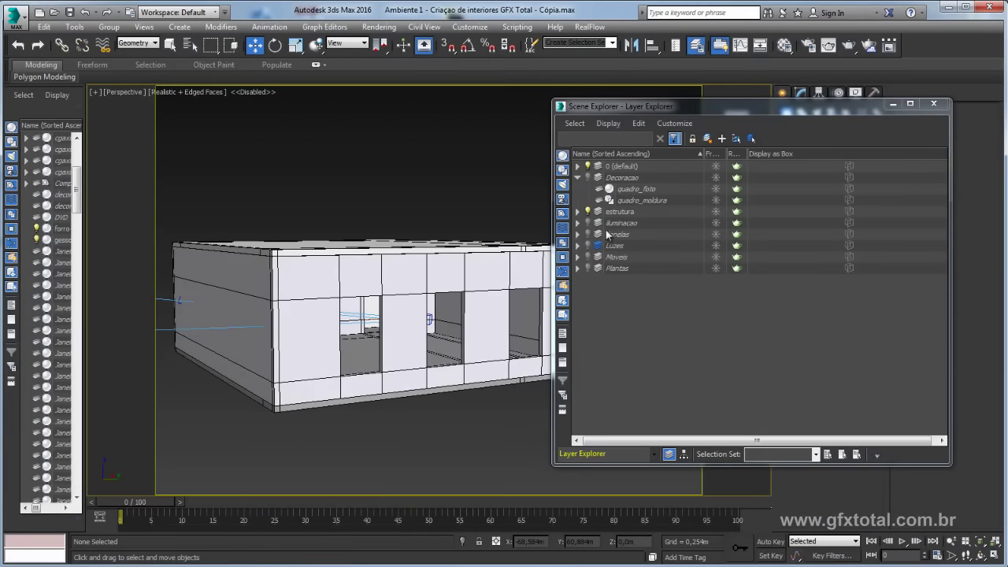
pyautogui.click(588, 234)
# - Switch the viewport to look through PhysCamera002
pyautogui.moveTo(504, 303)
pyautogui.keyDown('alt'); pyautogui.mouseDown(button='middle')
pyautogui.moveTo(472, 337)
pyautogui.moveTo(387, 333)
pyautogui.moveTo(351, 362)
pyautogui.moveTo(194, 312)
pyautogui.moveTo(394, 322)
pyautogui.moveTo(325, 330)
pyautogui.moveTo(452, 344)
pyautogui.moveTo(348, 351)
pyautogui.mouseUp(button='middle'); pyautogui.keyUp('alt')
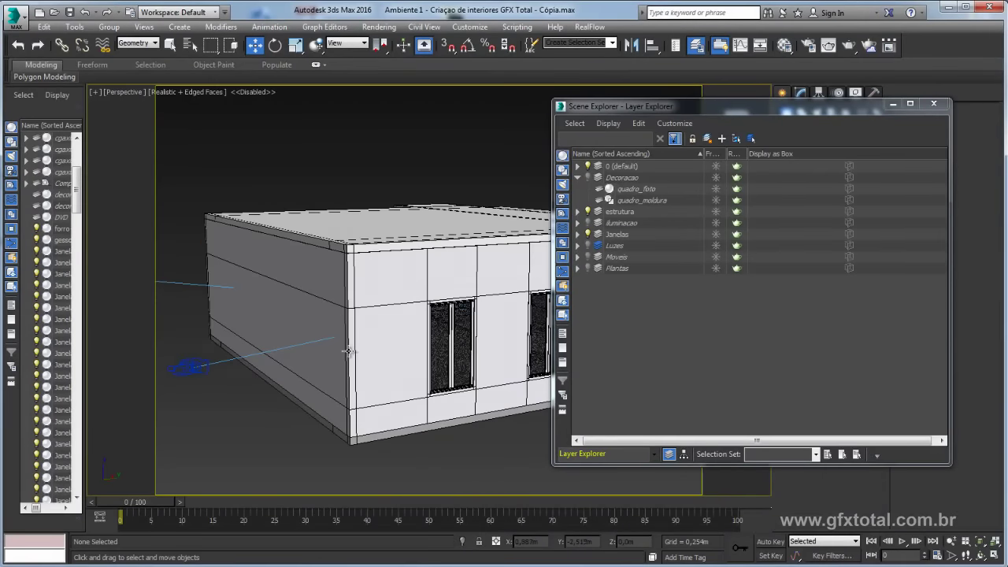
pyautogui.press('c')
pyautogui.doubleClick(476, 201)
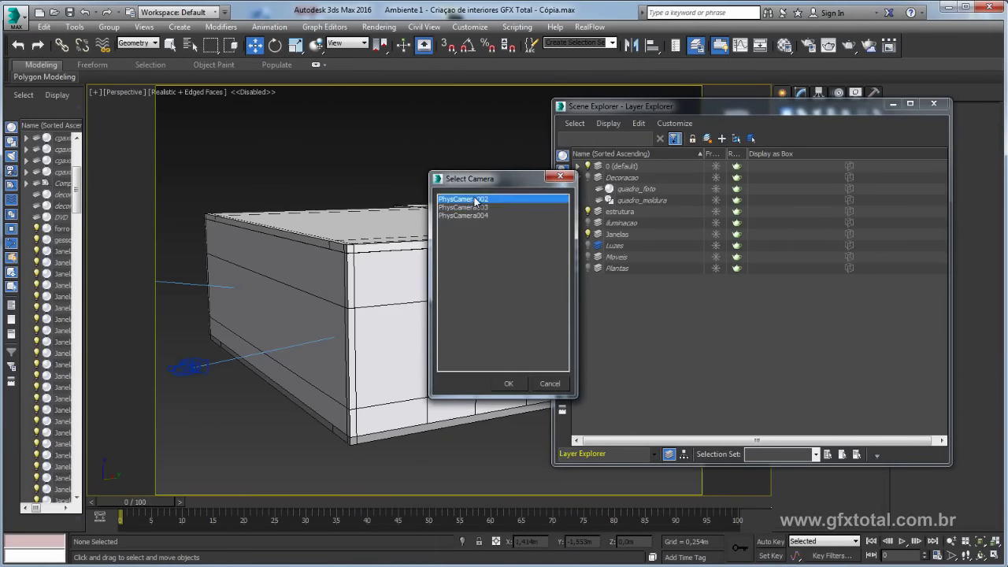
# - Minimize Layer Explorer, select Janelas_vidro and open Render Setup
pyautogui.click(892, 104)
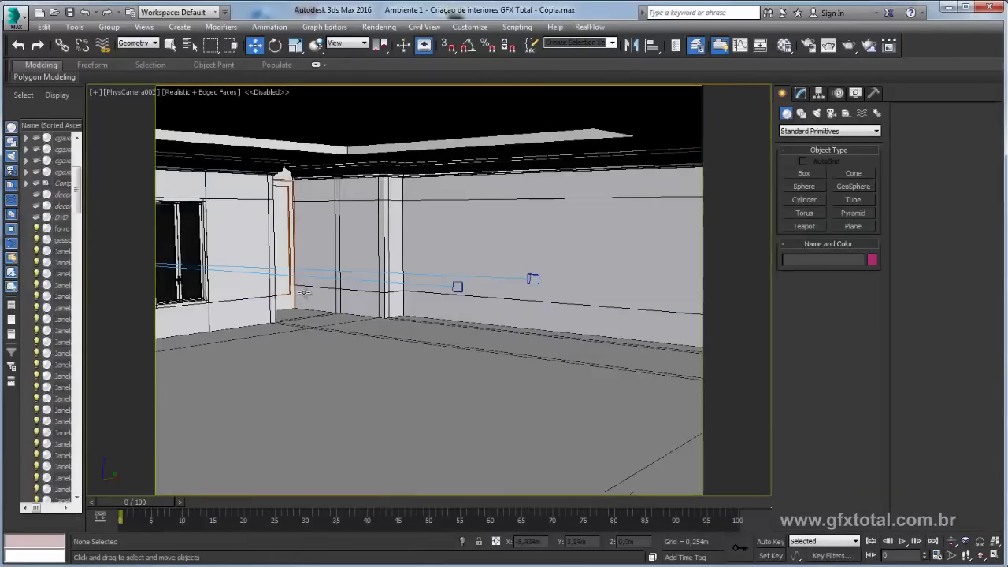
pyautogui.click(195, 238)
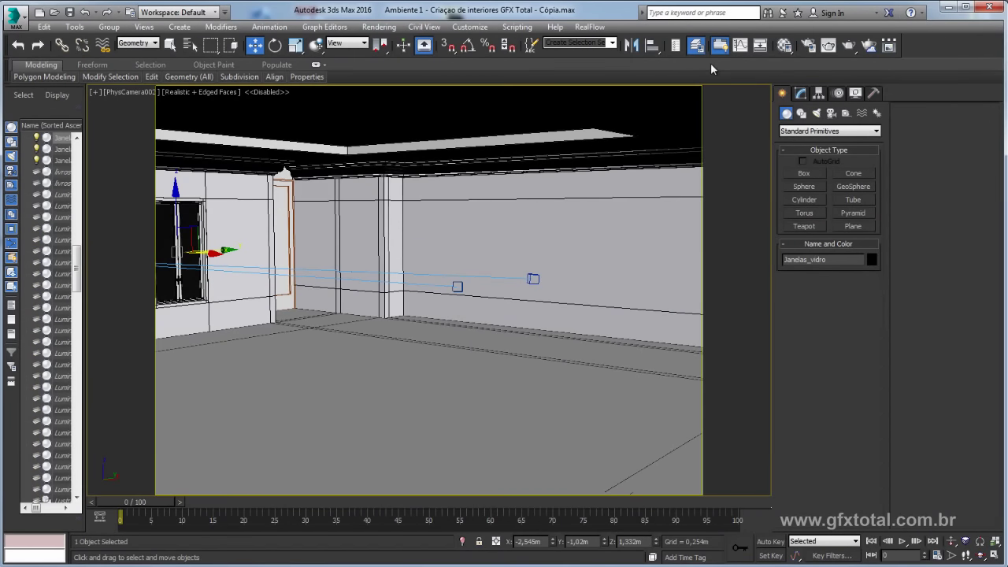
pyautogui.click(810, 48)
pyautogui.moveTo(726, 74); pyautogui.dragTo(418, 175)
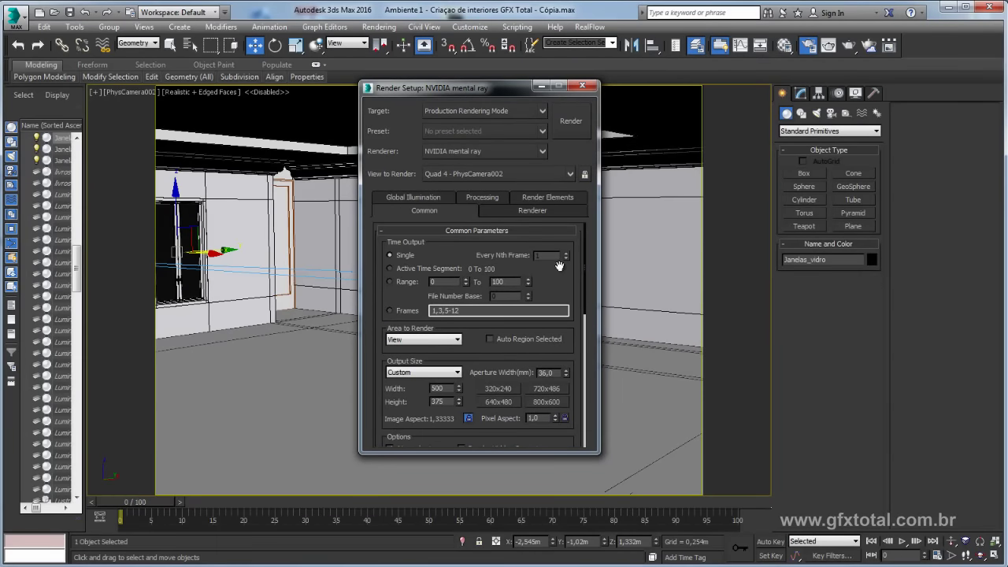
# - On the Global Illumination tab, disable Final Gather and Photon Mapping
pyautogui.click(406, 198)
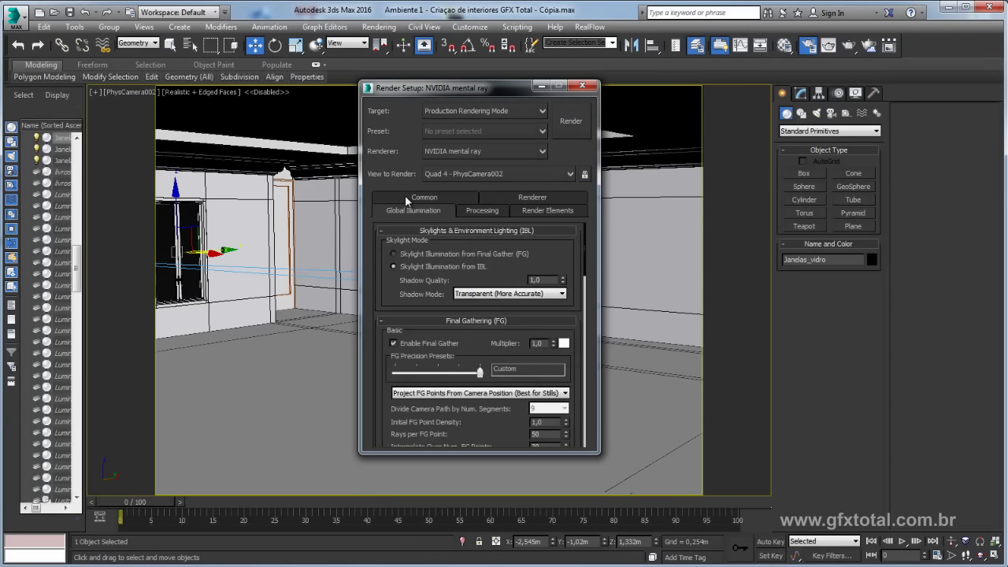
pyautogui.moveTo(373, 343); pyautogui.dragTo(371, 319)
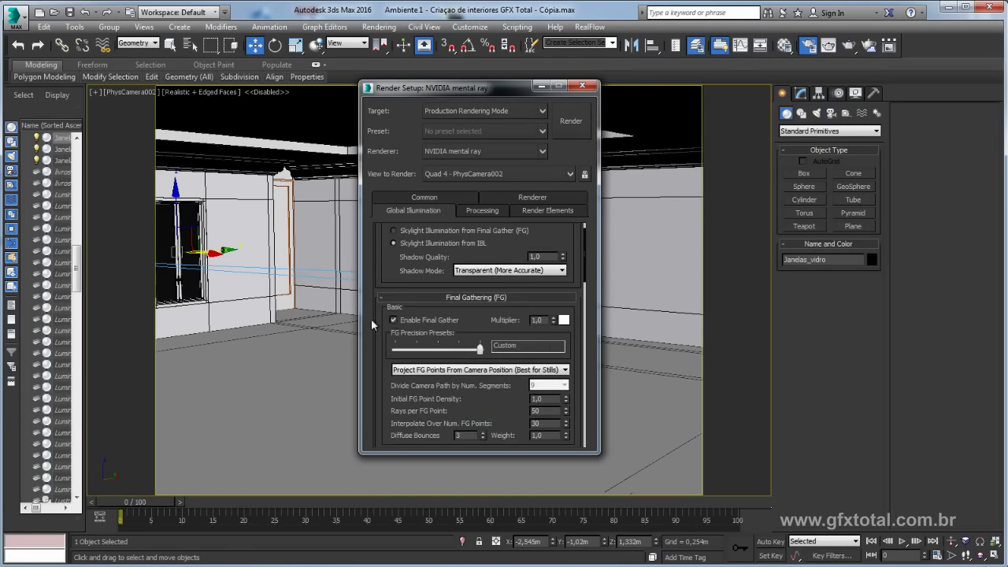
pyautogui.click(394, 320)
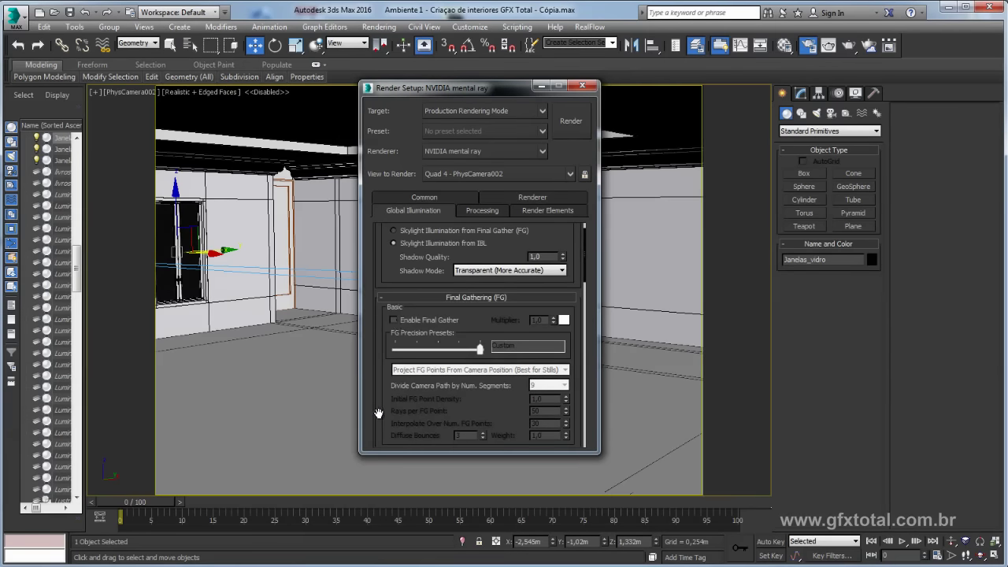
pyautogui.moveTo(378, 414); pyautogui.dragTo(386, 104)
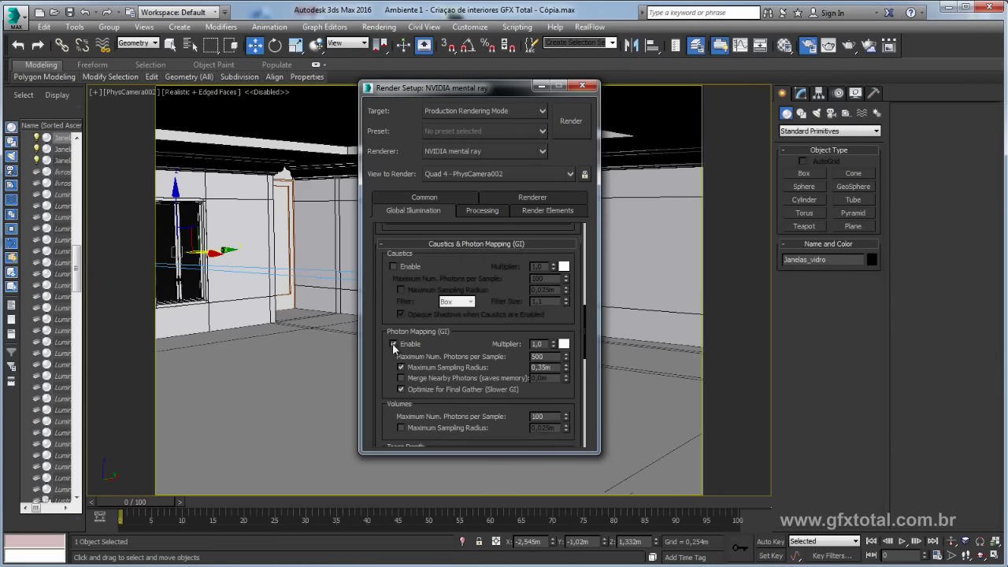
pyautogui.click(393, 345)
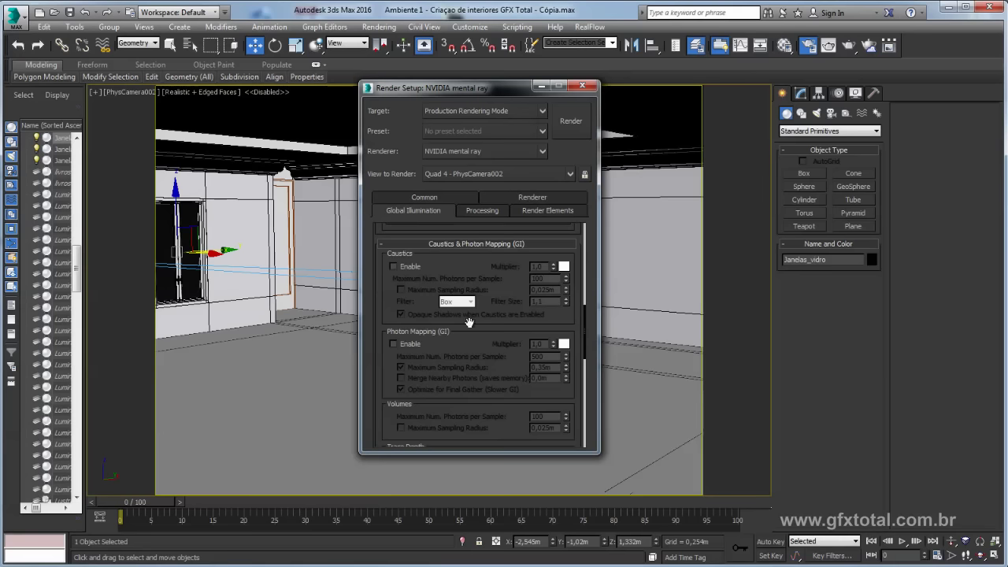
pyautogui.moveTo(378, 265); pyautogui.dragTo(390, 532)
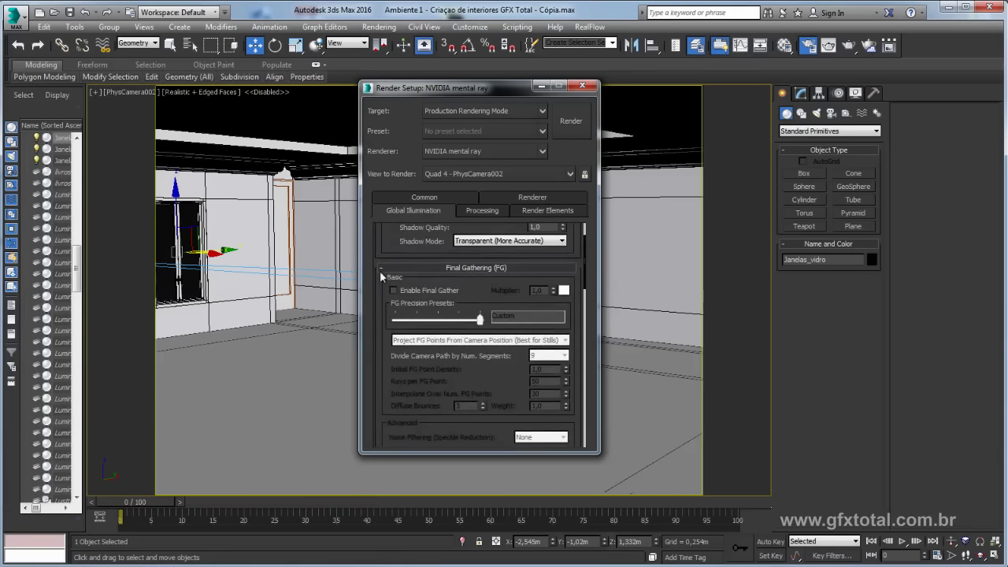
pyautogui.moveTo(380, 275); pyautogui.dragTo(398, 422)
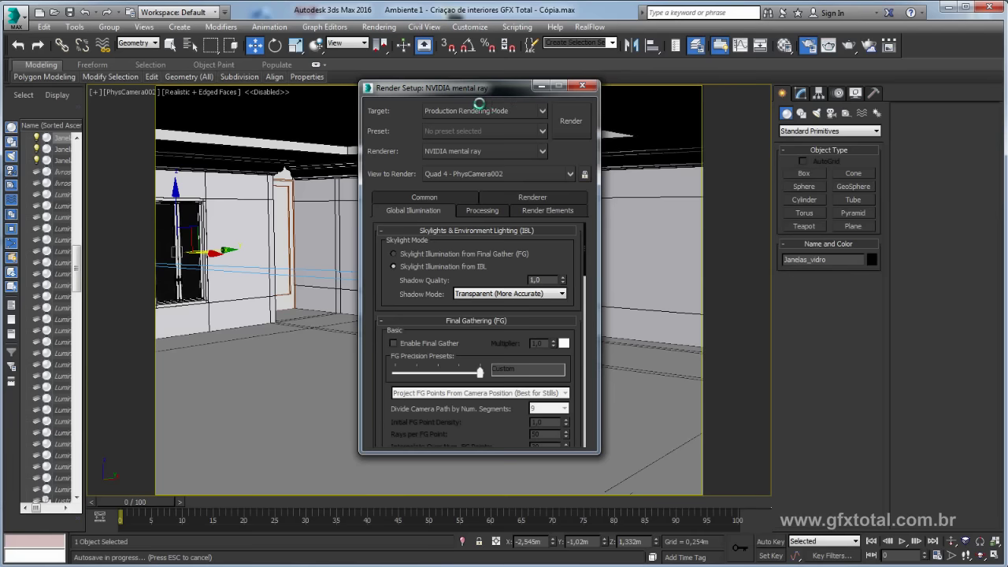
# - Test-render PhysCamera002, set Image Precision to Low (Min 1.0, Quality 0.25), then close the frame window
pyautogui.click(827, 46)
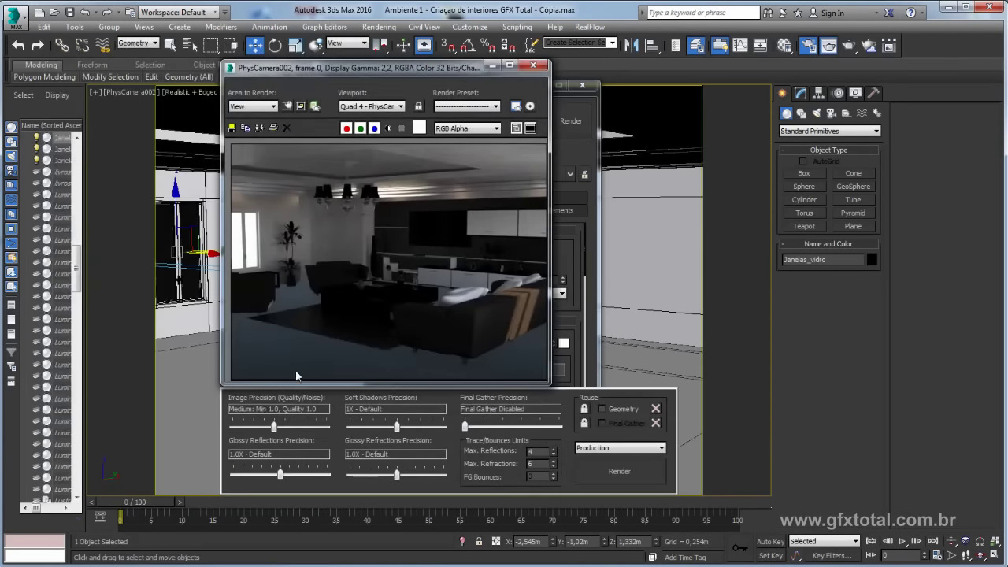
pyautogui.moveTo(274, 426); pyautogui.dragTo(263, 428)
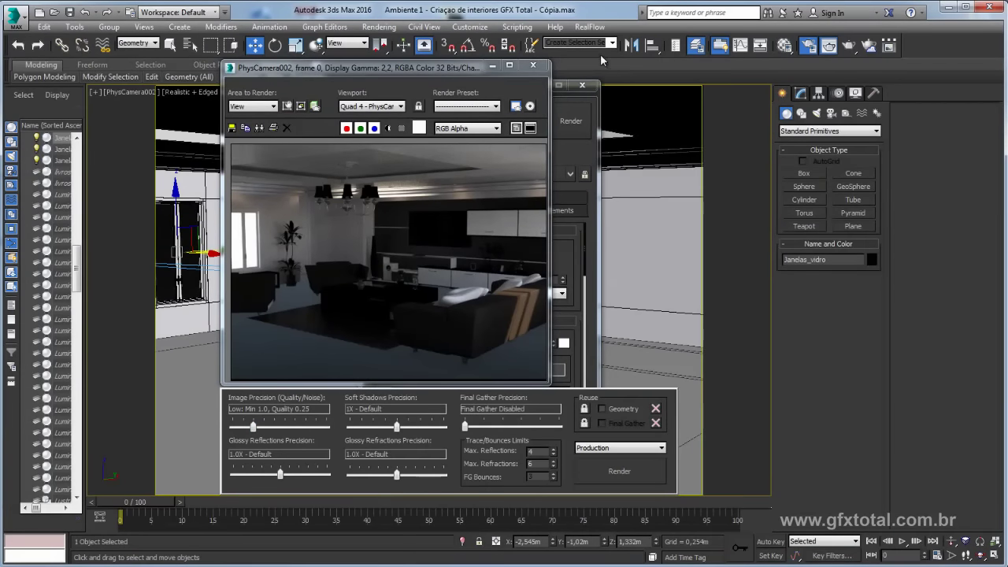
pyautogui.click(534, 65)
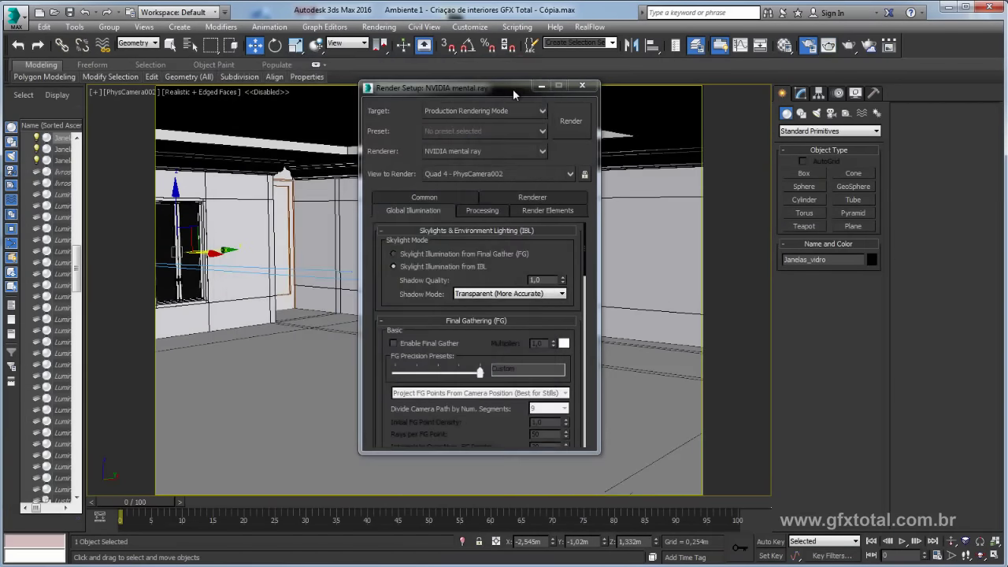
# - Open the Material Editor and enable Material Override in Render Setup's Processing settings
pyautogui.moveTo(513, 89); pyautogui.dragTo(457, 90)
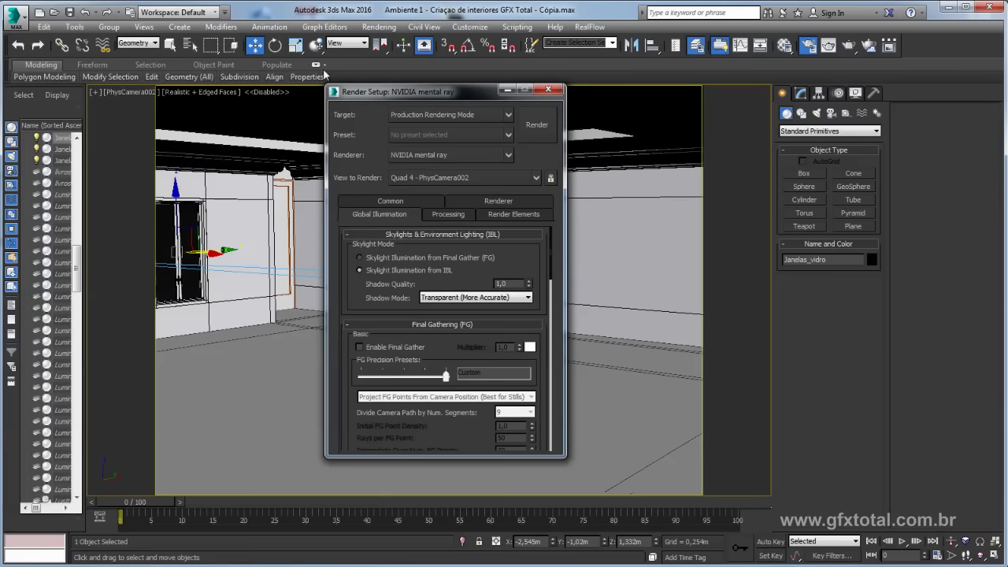
pyautogui.click(783, 47)
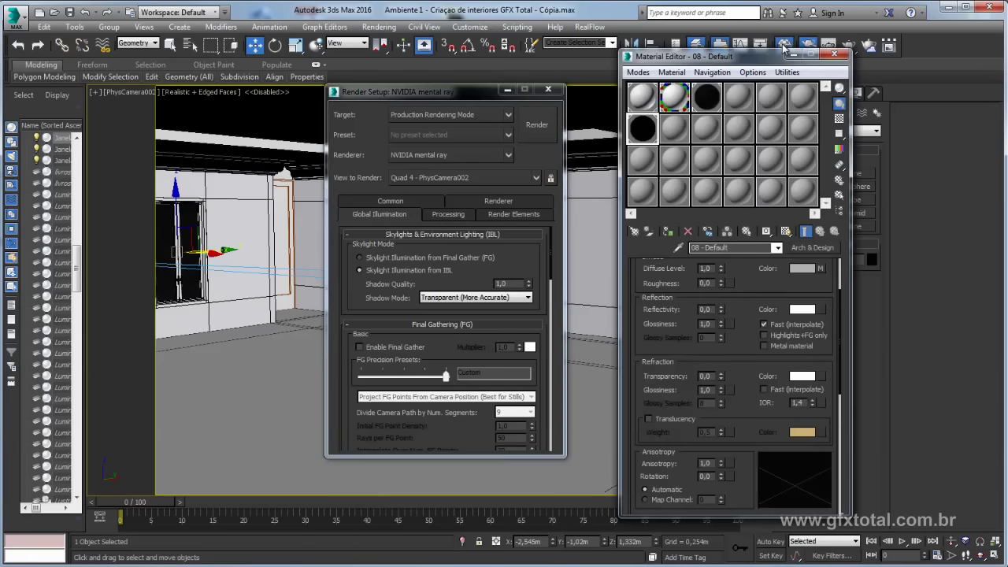
pyautogui.click(672, 133)
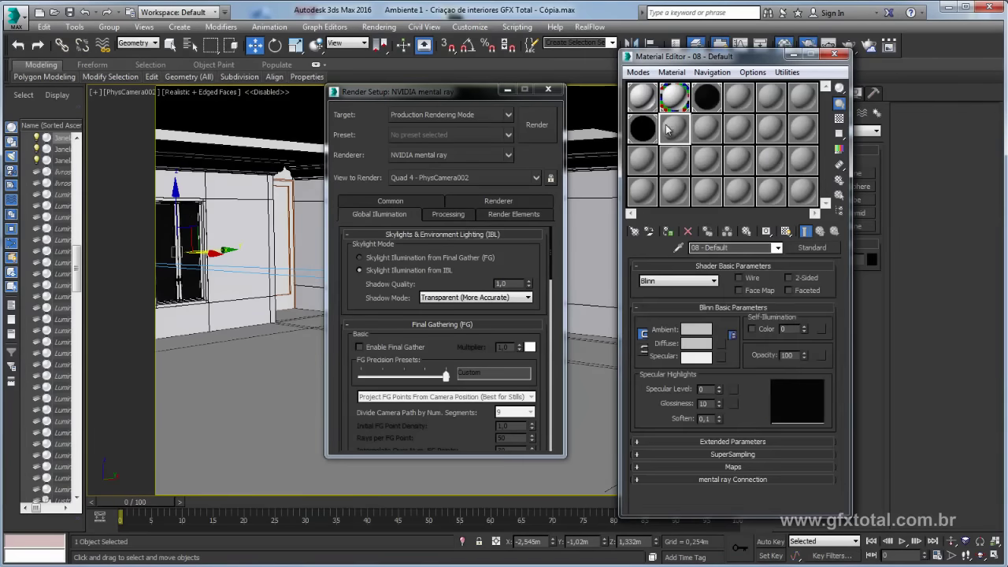
pyautogui.click(448, 215)
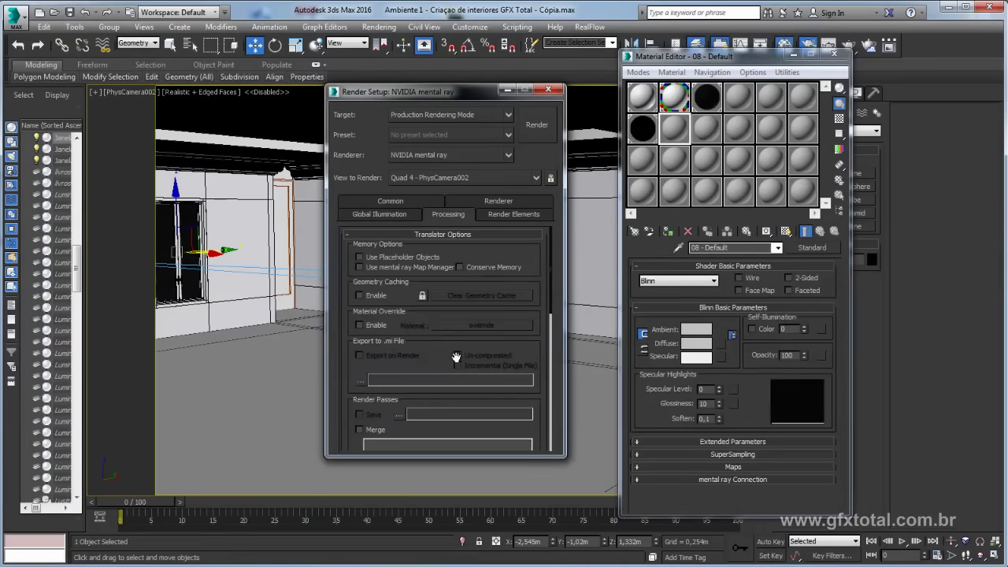
pyautogui.scroll(-2, 461, 330)
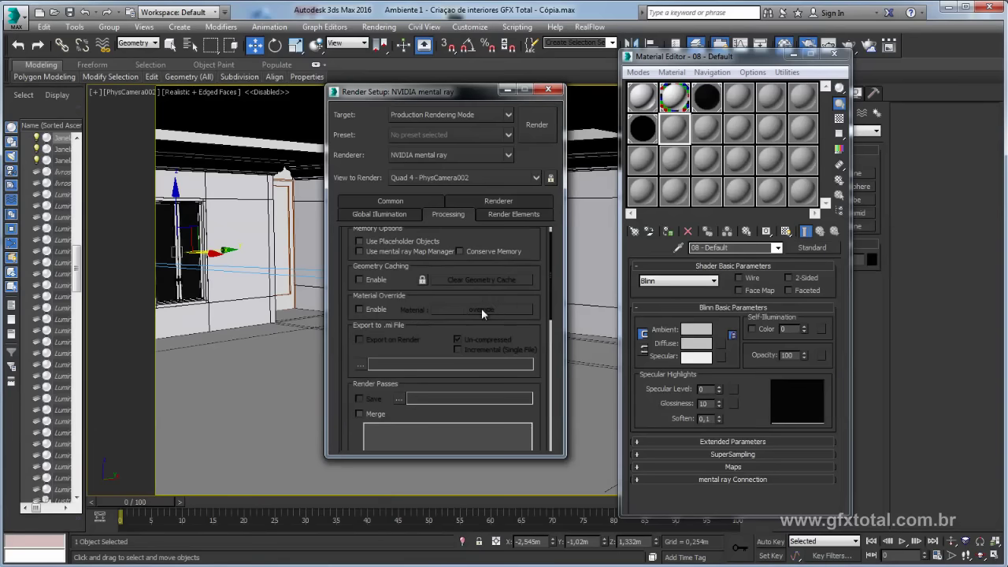
pyautogui.click(360, 309)
# - Instance the override material into a sample slot with zero reflectivity and a light grey diffuse
pyautogui.moveTo(484, 309); pyautogui.dragTo(683, 140)
pyautogui.click(708, 322)
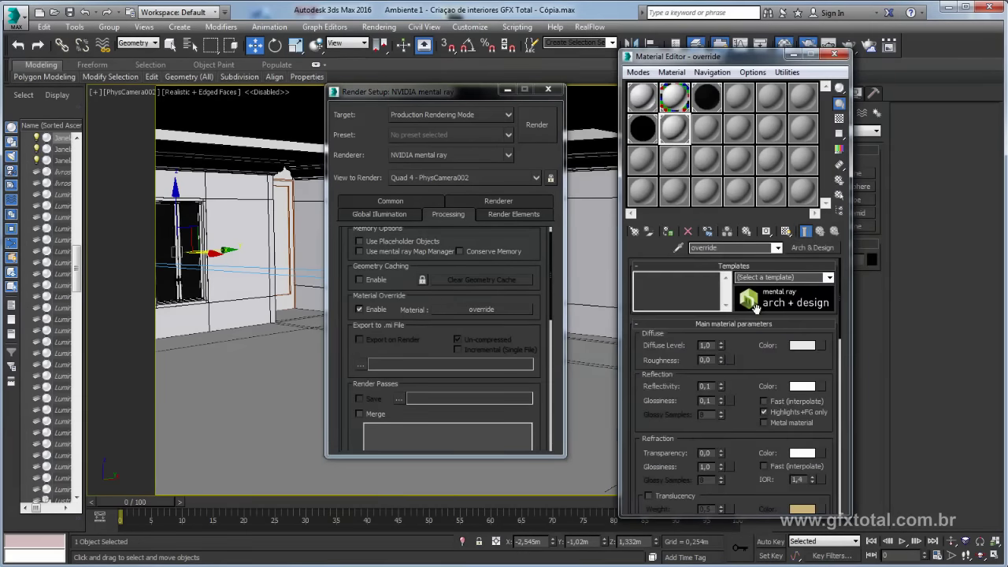
pyautogui.scroll(-1, 764, 346)
pyautogui.scroll(1, 764, 346)
pyautogui.rightClick(721, 397)
pyautogui.scroll(-1, 693, 391)
pyautogui.click(801, 331)
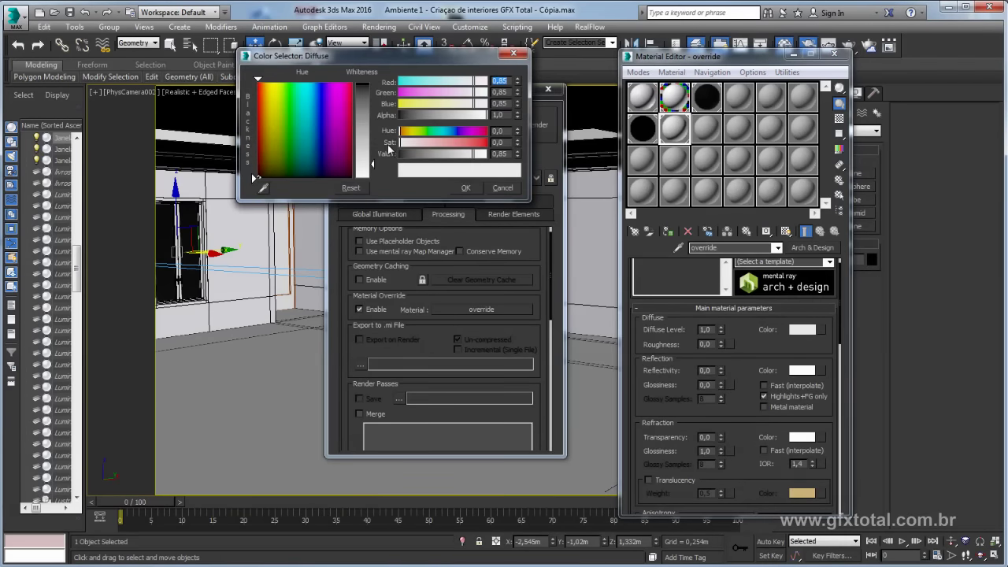
pyautogui.click(466, 188)
# - Instance the override material onto the Material Override button, then close Render Setup and the Material Editor
pyautogui.moveTo(645, 141); pyautogui.dragTo(481, 308)
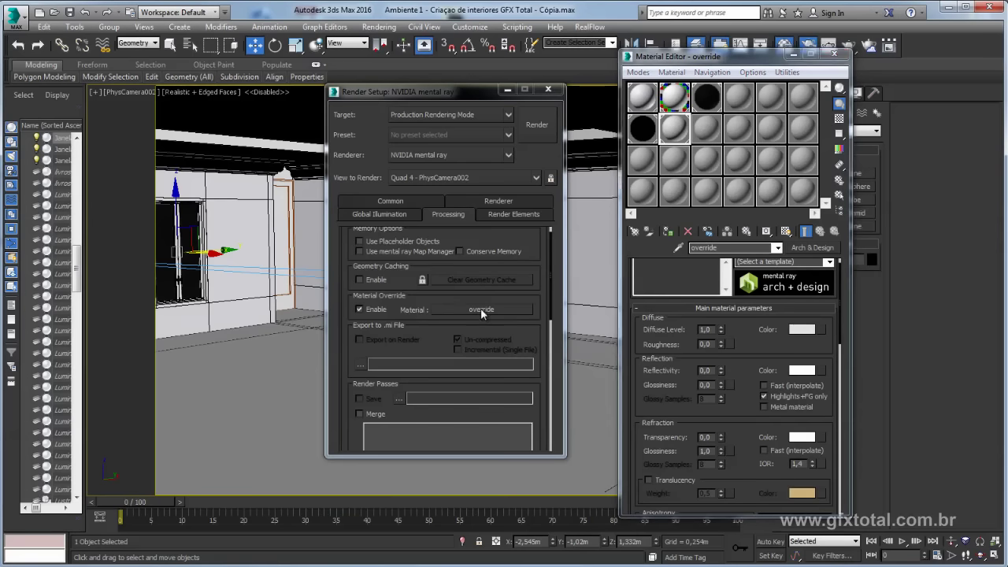
pyautogui.click(418, 310)
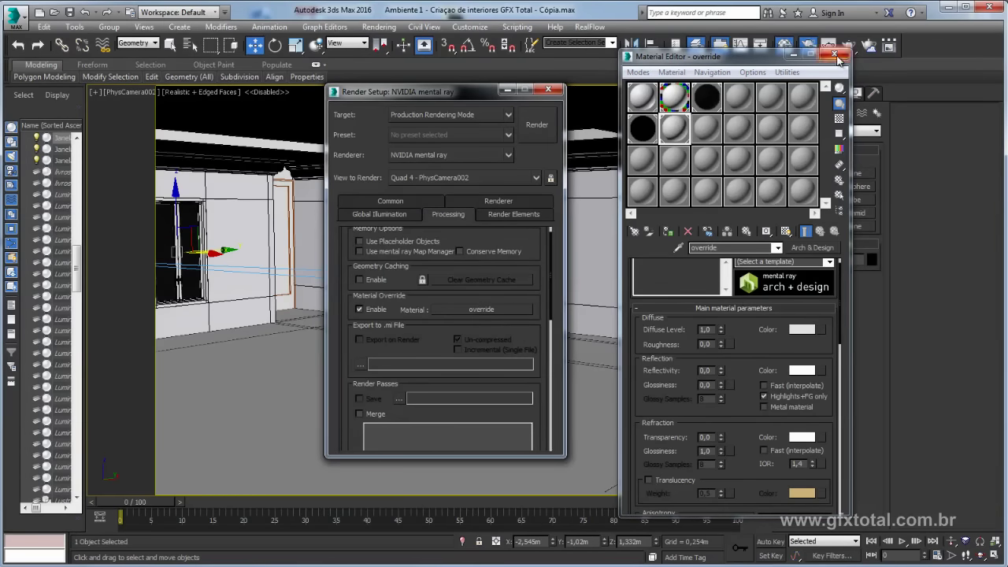
pyautogui.click(548, 89)
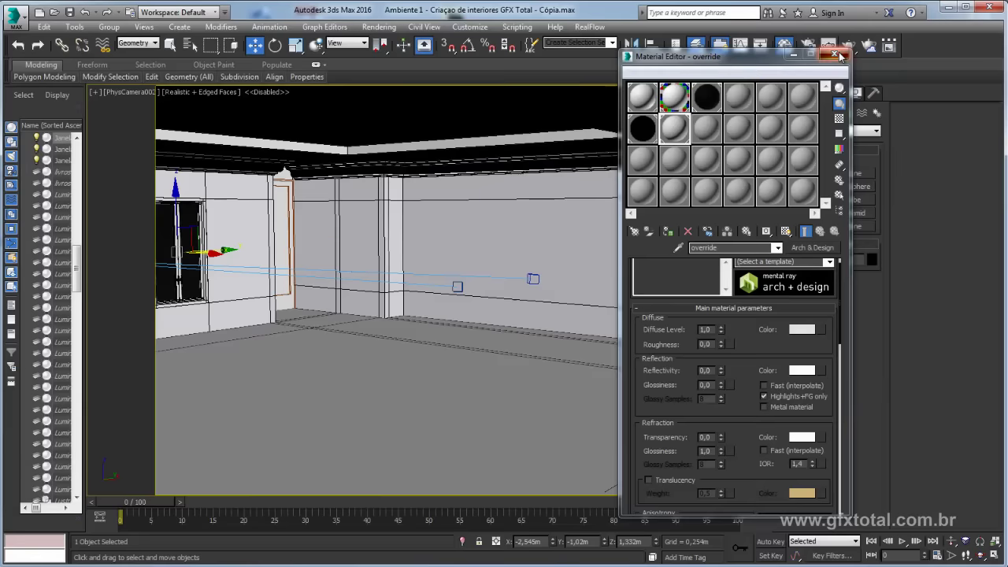
pyautogui.click(840, 56)
# - Render PhysCamera002 with the override material, then cancel and close the render windows
pyautogui.click(849, 45)
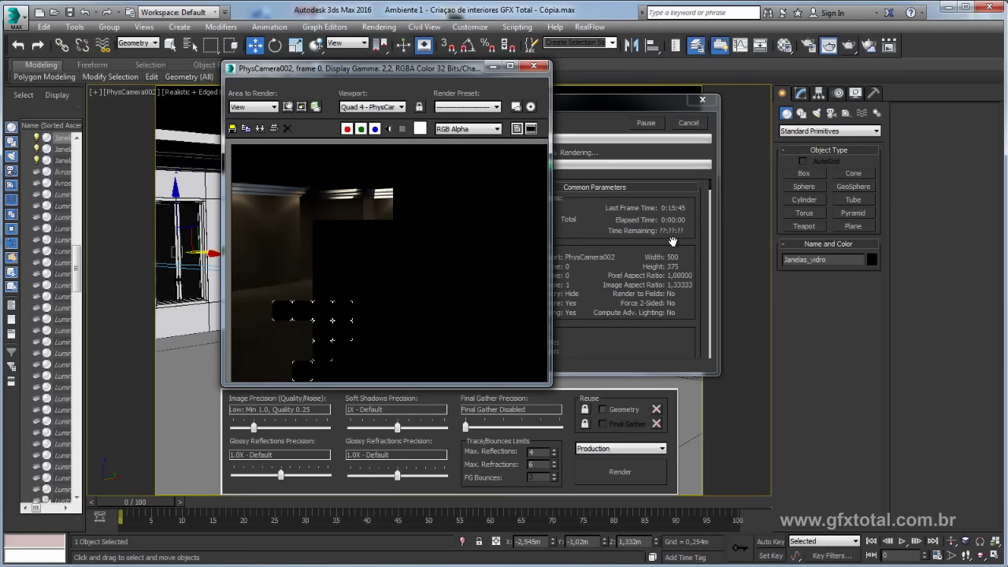
pyautogui.moveTo(581, 104); pyautogui.dragTo(644, 106)
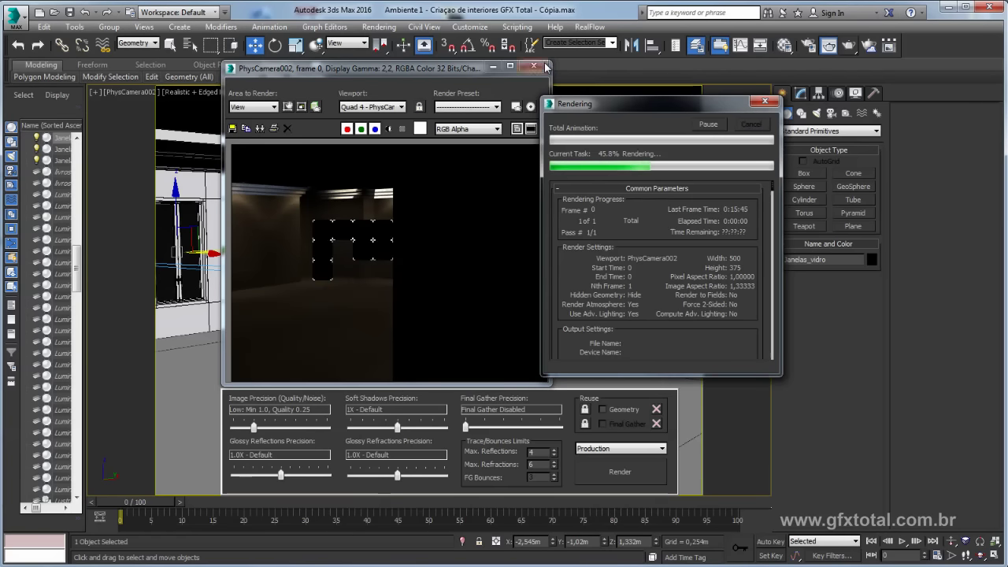
pyautogui.click(534, 65)
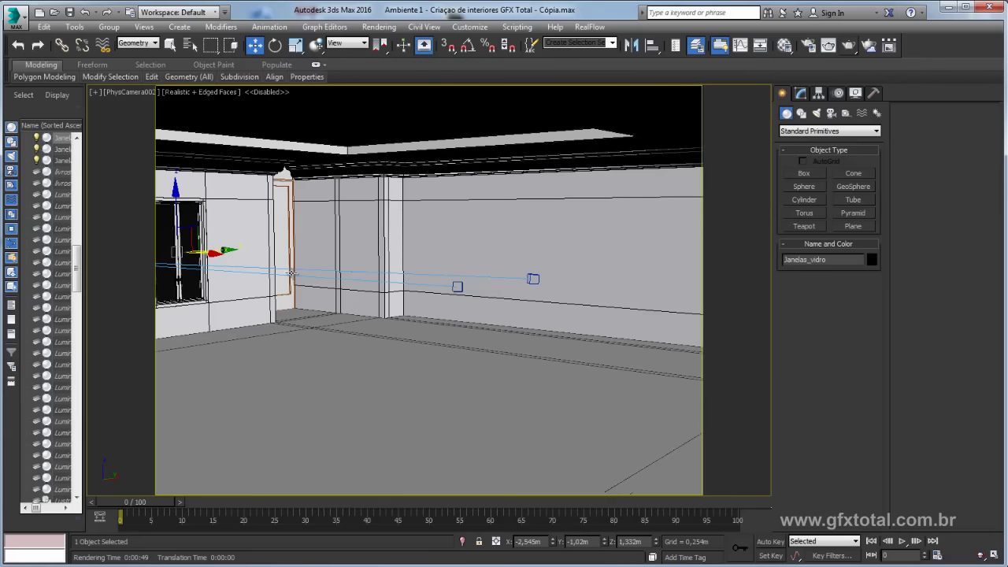
# - In a Perspective view, select the left window's glass panes
pyautogui.press('p')
pyautogui.keyDown('alt'); pyautogui.moveTo(233, 105); pyautogui.dragTo(588, 268, button='middle'); pyautogui.keyUp('alt')
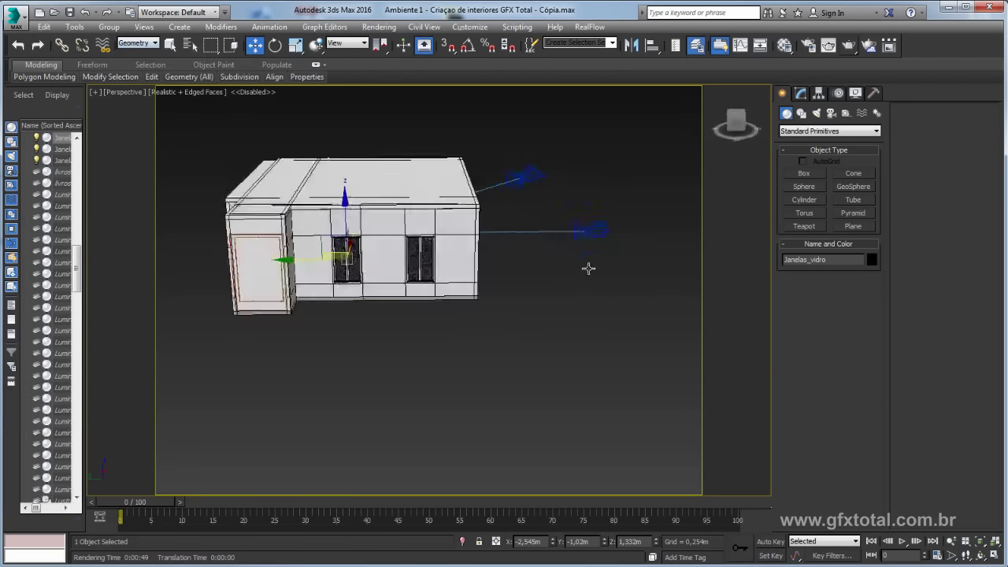
pyautogui.scroll(4, 400, 252)
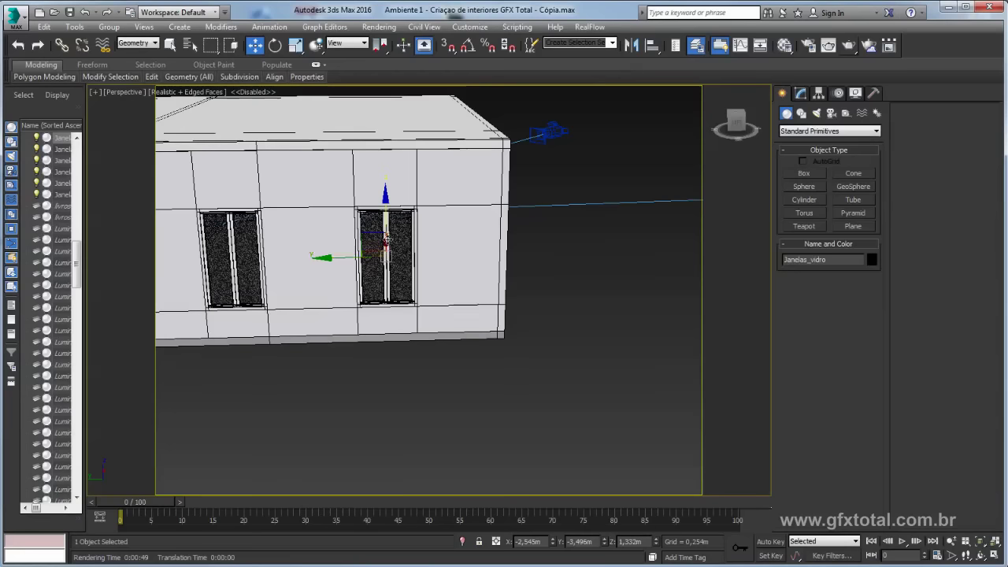
pyautogui.keyDown('ctrl'); pyautogui.click(387, 252); pyautogui.keyUp('ctrl')
pyautogui.keyDown('ctrl'); pyautogui.click(217, 241); pyautogui.keyUp('ctrl')
pyautogui.scroll(-2, 464, 265)
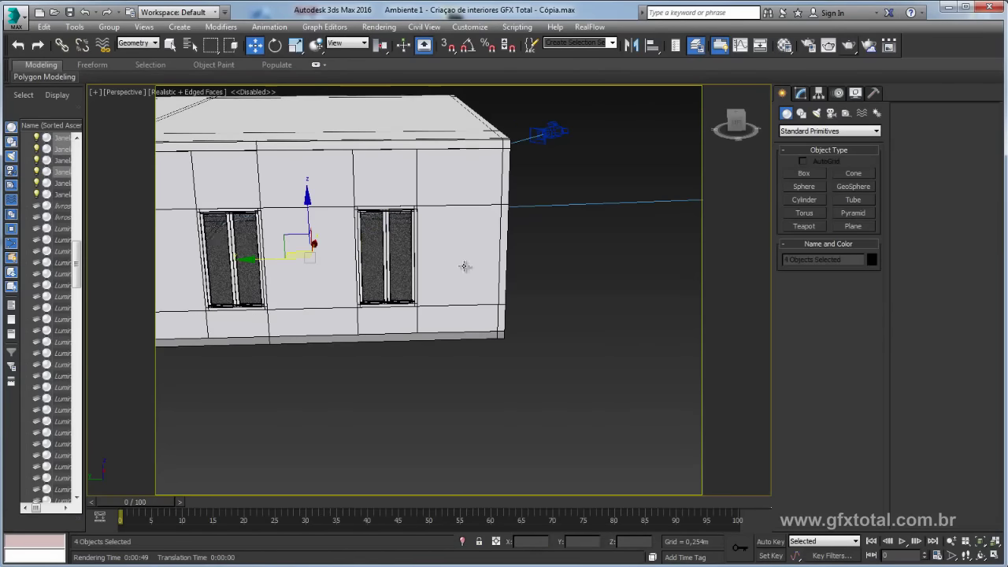
pyautogui.scroll(-5, 499, 281)
pyautogui.keyDown('alt'); pyautogui.moveTo(499, 281); pyautogui.dragTo(389, 252, button='middle'); pyautogui.keyUp('alt')
pyautogui.scroll(3, 389, 252)
# - Add the remaining panes for ten in total, test-lifting them and undoing the move
pyautogui.keyDown('ctrl'); pyautogui.click(389, 243); pyautogui.keyUp('ctrl')
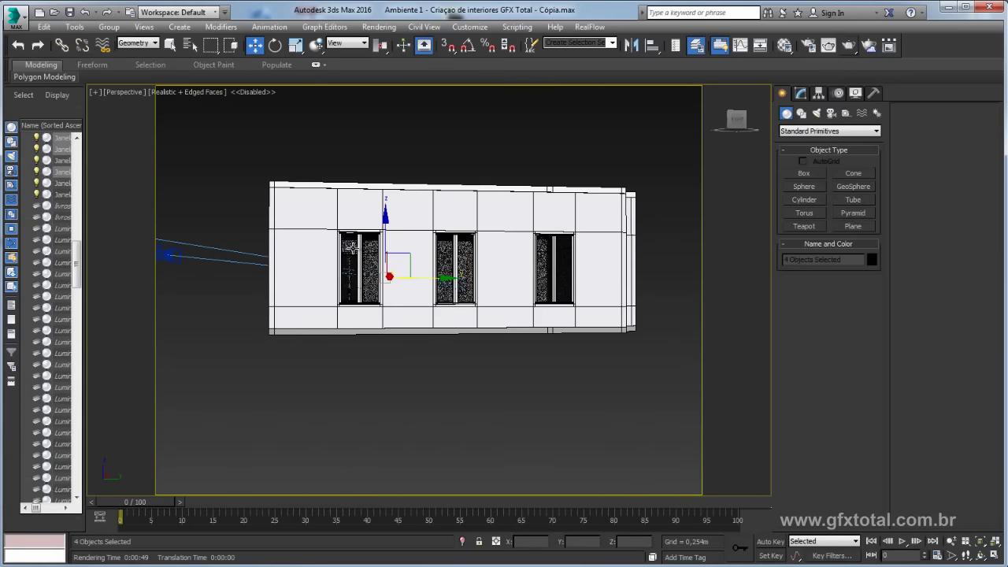
pyautogui.keyDown('ctrl'); pyautogui.click(350, 247); pyautogui.keyUp('ctrl')
pyautogui.keyDown('ctrl'); pyautogui.click(362, 260); pyautogui.keyUp('ctrl')
pyautogui.keyDown('ctrl'); pyautogui.click(465, 246); pyautogui.keyUp('ctrl')
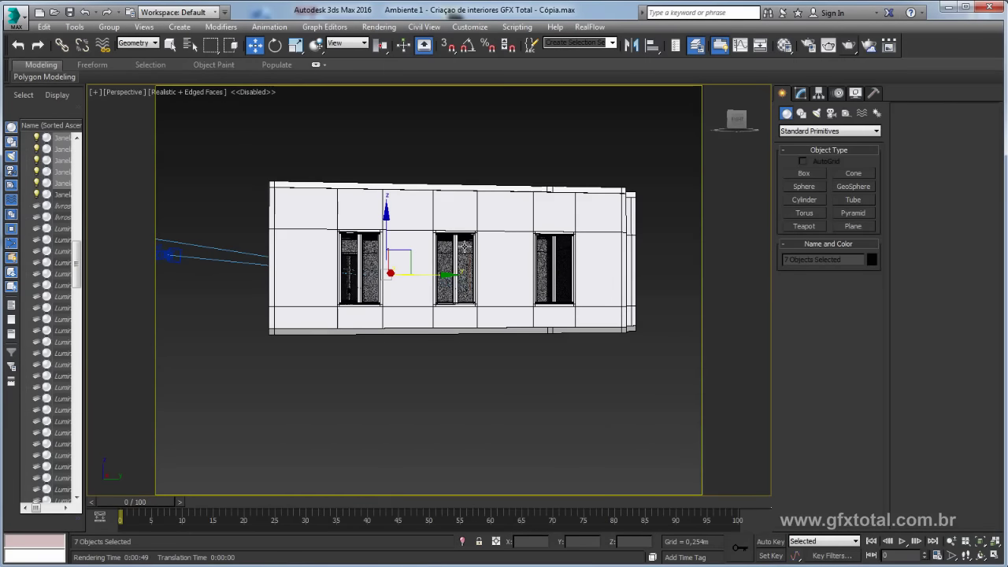
pyautogui.keyDown('ctrl'); pyautogui.click(532, 248); pyautogui.keyUp('ctrl')
pyautogui.keyDown('ctrl'); pyautogui.click(545, 249); pyautogui.keyUp('ctrl')
pyautogui.keyDown('ctrl'); pyautogui.click(560, 253); pyautogui.keyUp('ctrl')
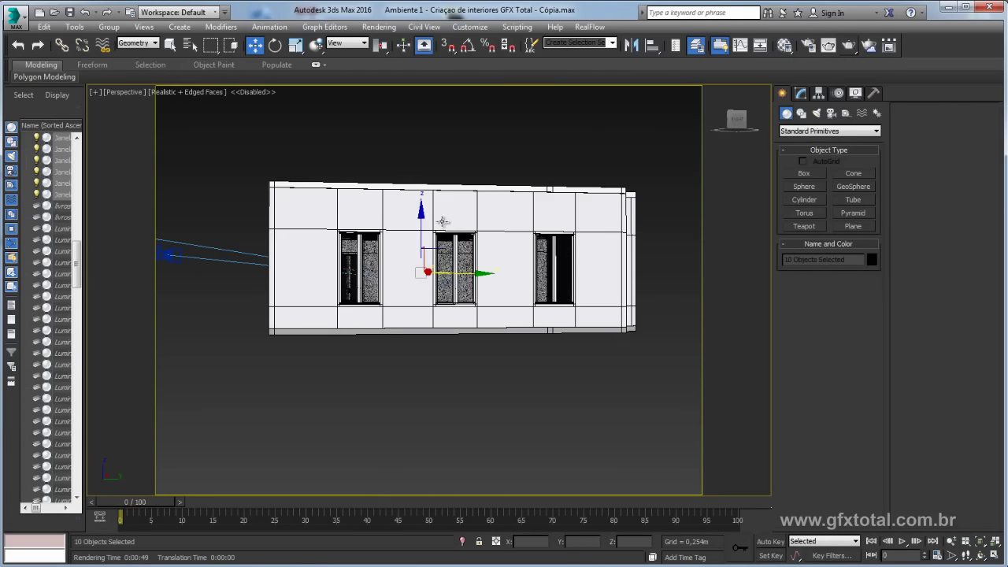
pyautogui.moveTo(422, 232); pyautogui.dragTo(426, 83)
pyautogui.moveTo(497, 233); pyautogui.dragTo(502, 290, button='middle')
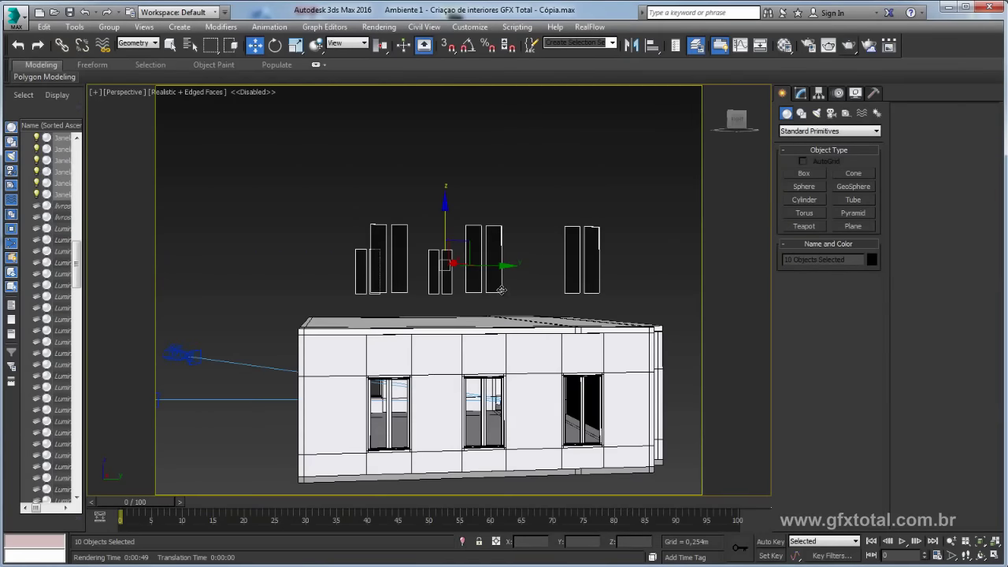
pyautogui.hotkey('ctrl', 'z')
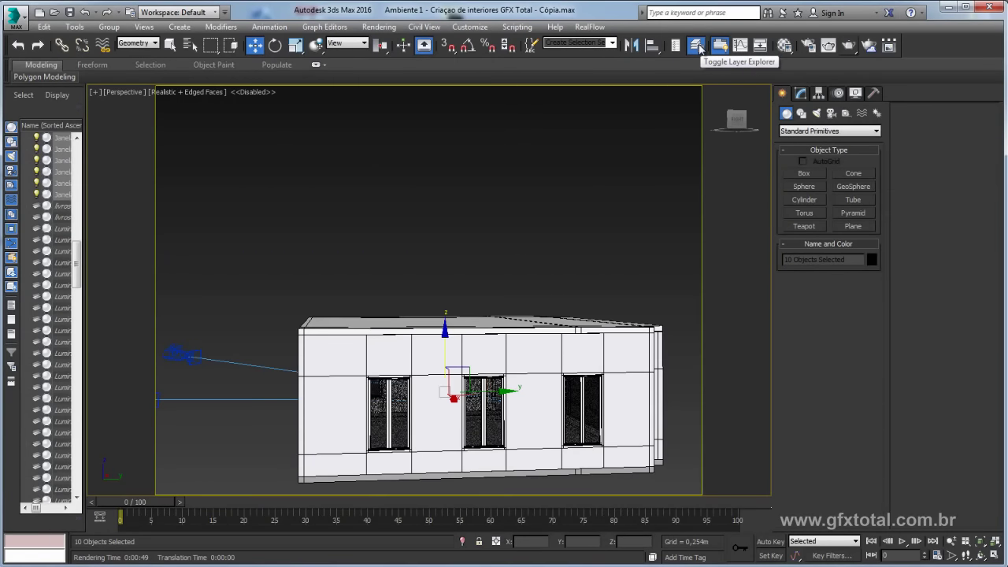
# - Reparent the ten glass panes to the Moveis layer in Layer Explorer
pyautogui.click(699, 49)
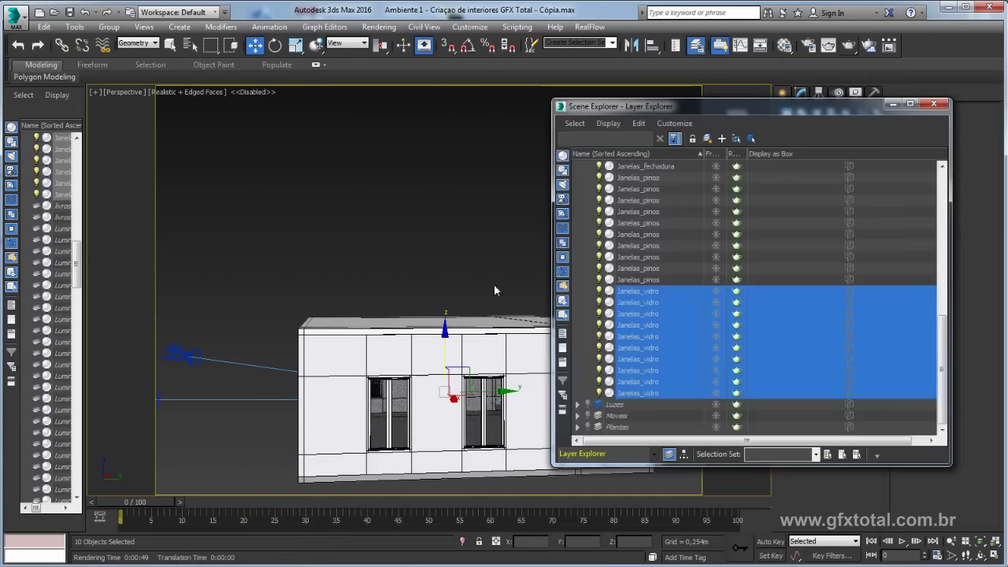
pyautogui.moveTo(712, 104); pyautogui.dragTo(770, 71)
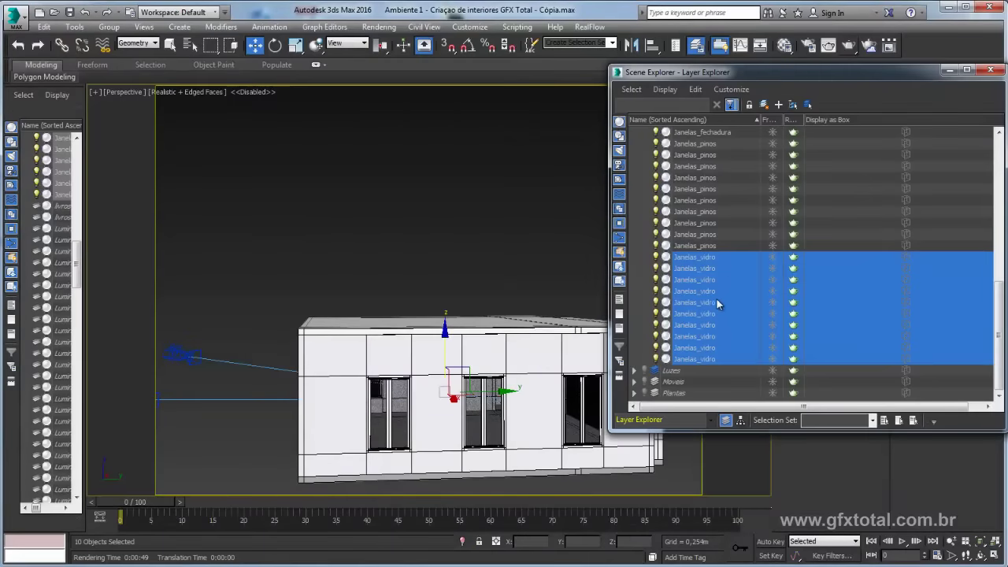
pyautogui.rightClick(688, 362)
pyautogui.moveTo(718, 390)
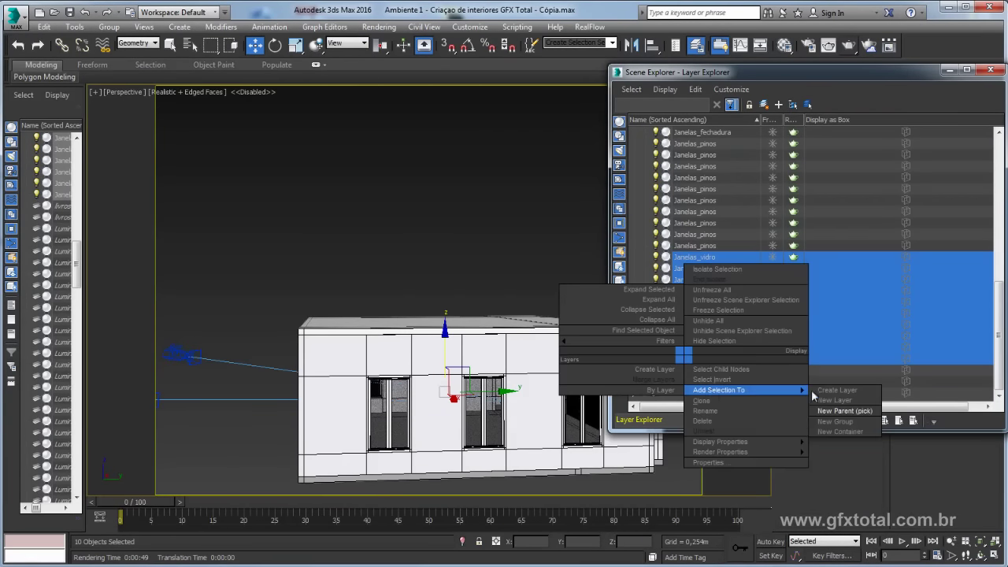
pyautogui.click(844, 411)
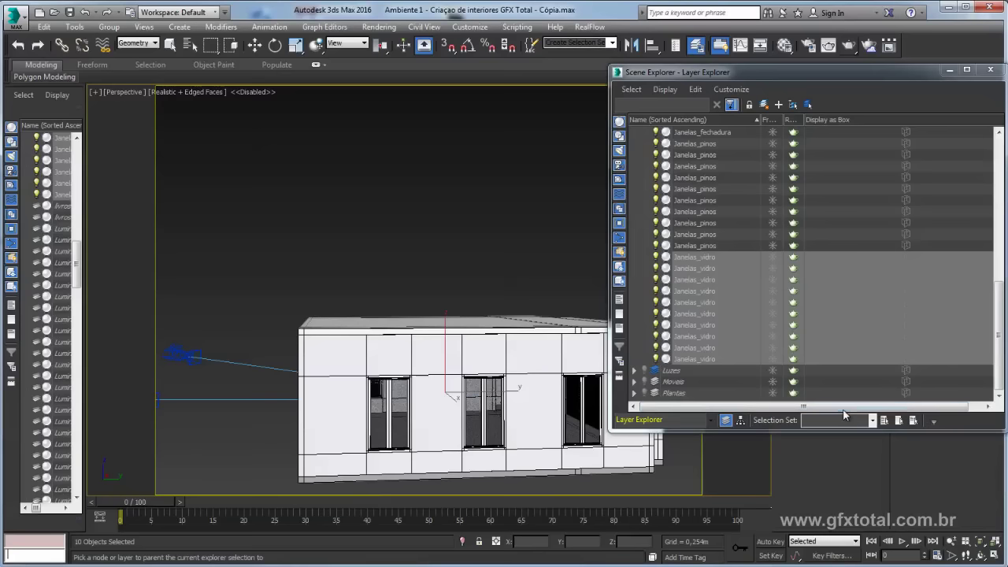
pyautogui.click(679, 381)
pyautogui.click(991, 69)
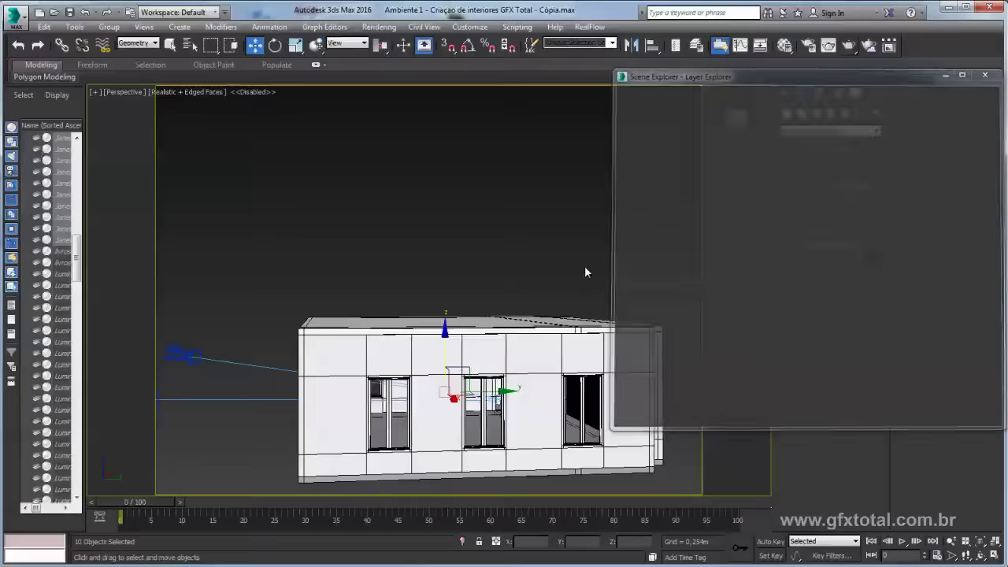
pyautogui.moveTo(584, 265)
pyautogui.mouseDown(button='middle')
pyautogui.moveTo(495, 219)
pyautogui.moveTo(520, 174)
pyautogui.mouseUp(button='middle')
# - Render the PhysCamera002 view, stopping it at 41.7% and closing the image
pyautogui.press('c')
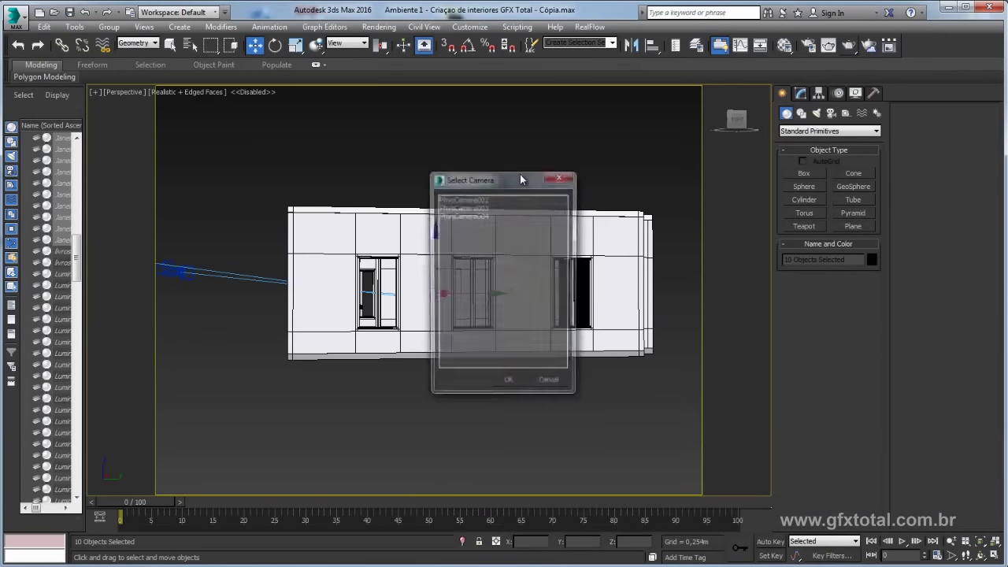
pyautogui.doubleClick(472, 203)
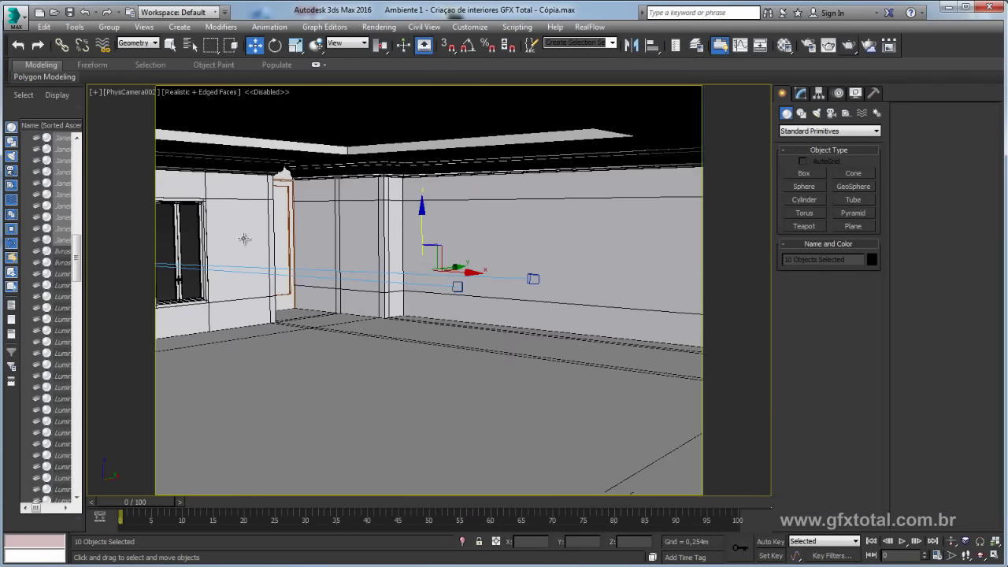
pyautogui.click(848, 45)
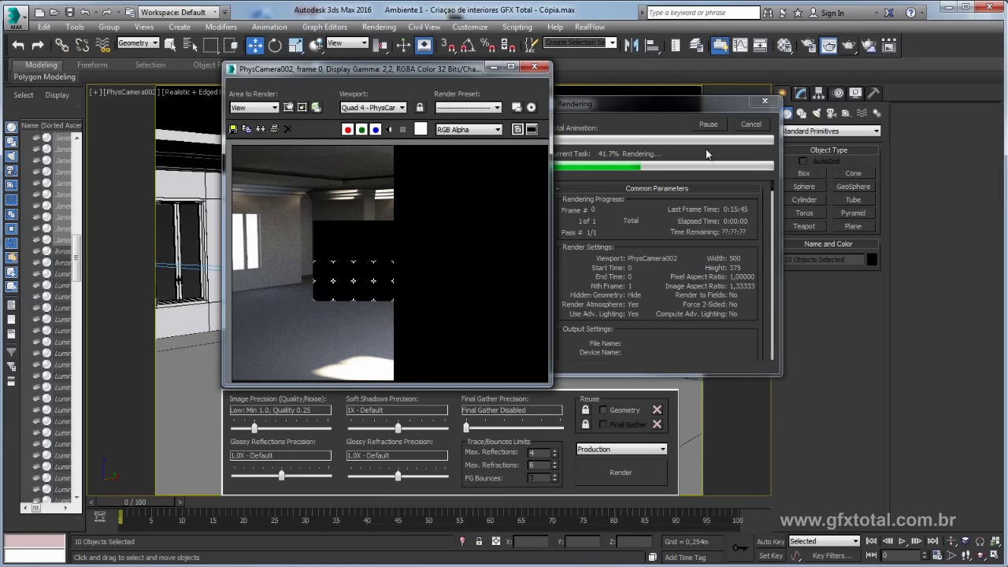
pyautogui.press('Escape')
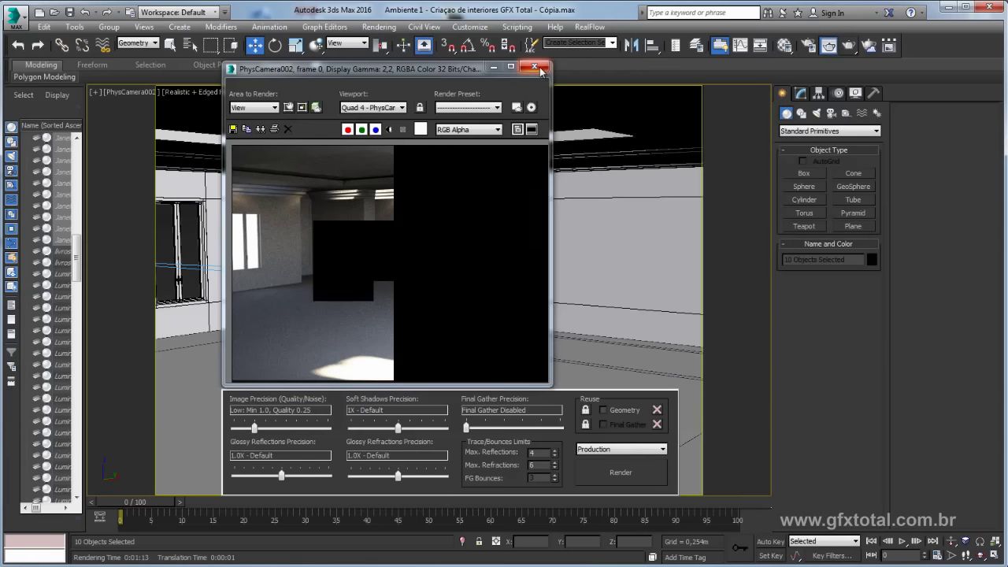
pyautogui.click(538, 68)
pyautogui.press('p')
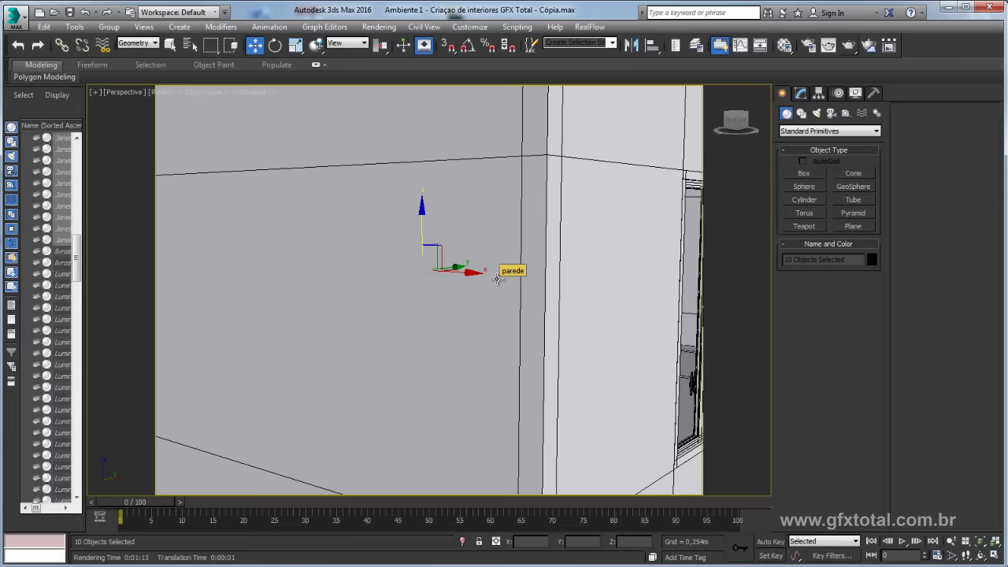
pyautogui.press('z')
pyautogui.keyDown('alt'); pyautogui.moveTo(497, 279); pyautogui.dragTo(358, 311, button='middle'); pyautogui.keyUp('alt')
pyautogui.scroll(5, 370, 309)
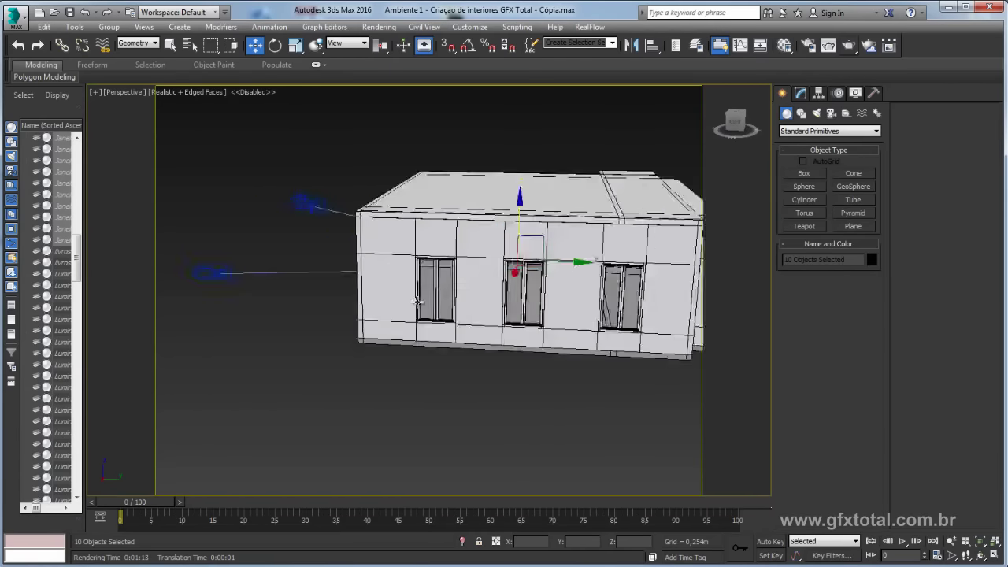
pyautogui.click(704, 45)
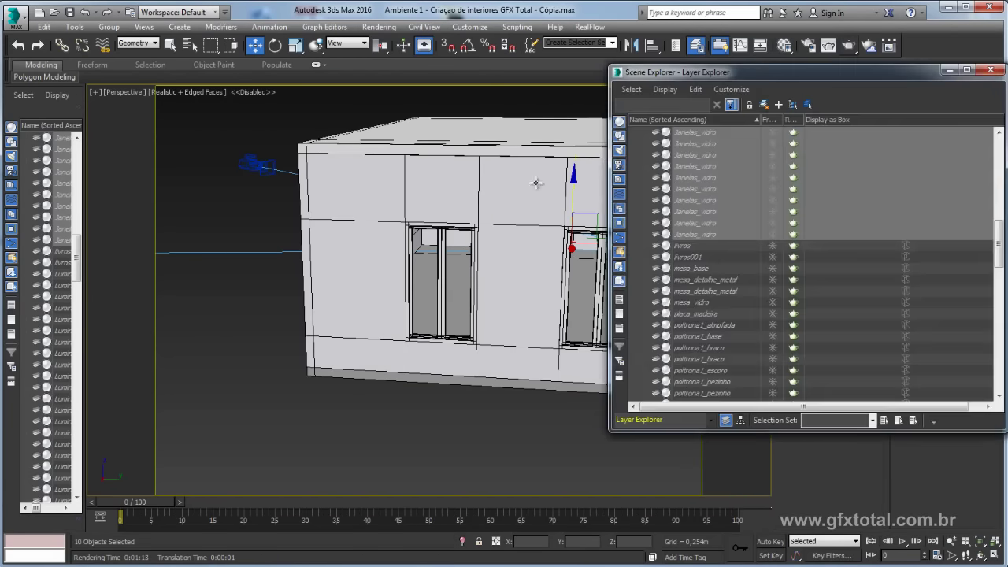
pyautogui.click(998, 235)
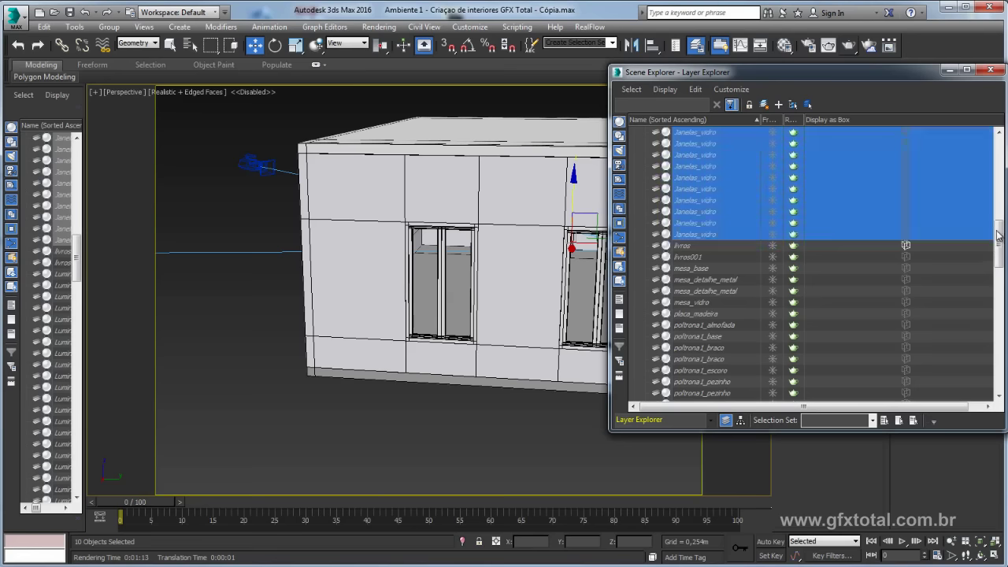
pyautogui.scroll(10, 1002, 189)
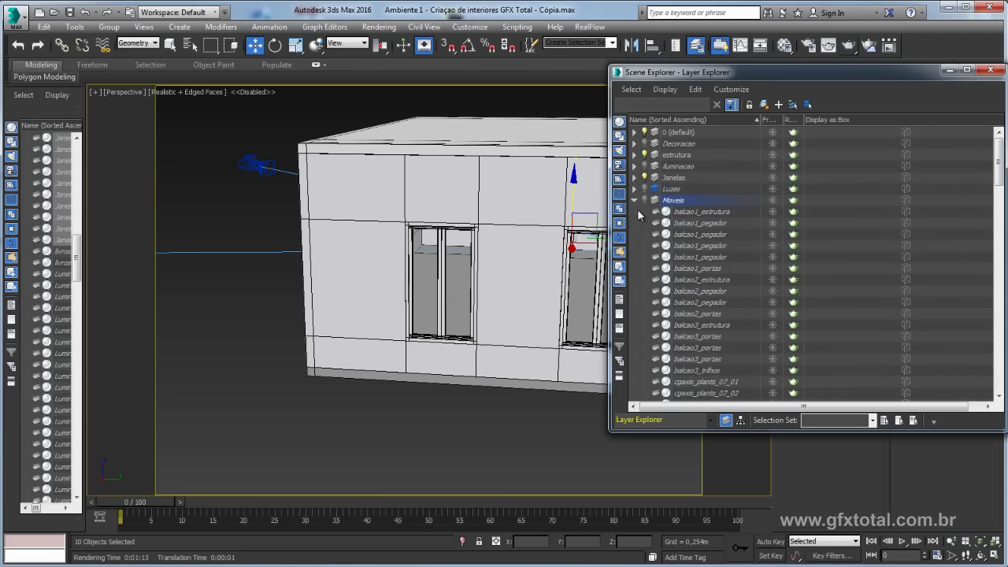
pyautogui.click(638, 200)
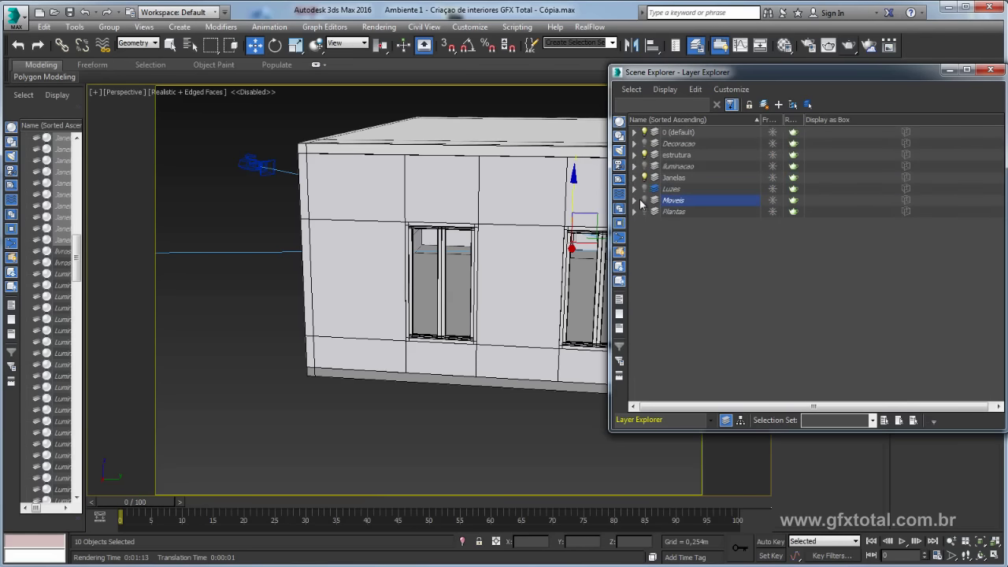
pyautogui.click(991, 70)
pyautogui.scroll(-5, 534, 293)
pyautogui.scroll(3, 536, 293)
pyautogui.scroll(5, 531, 284)
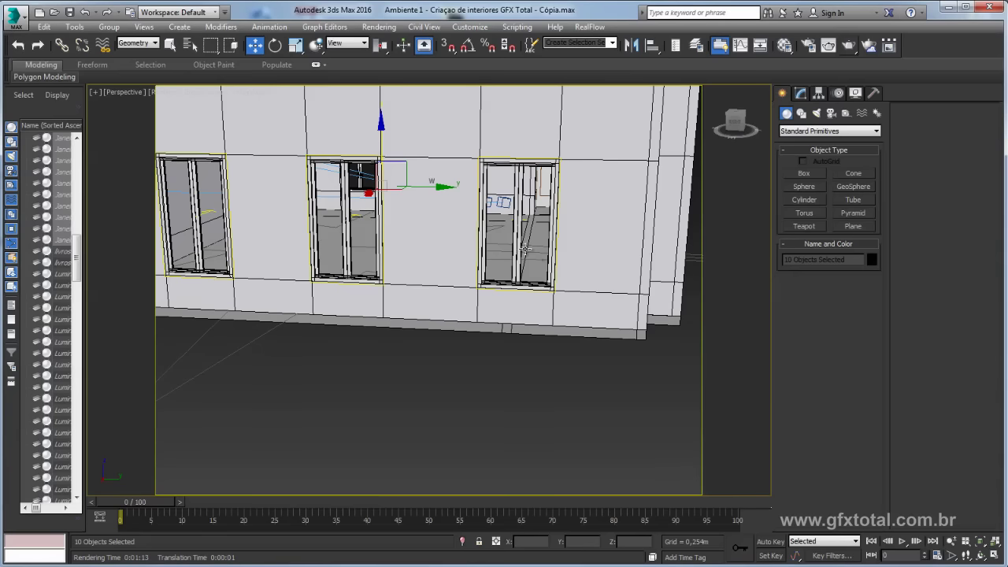
pyautogui.click(519, 236)
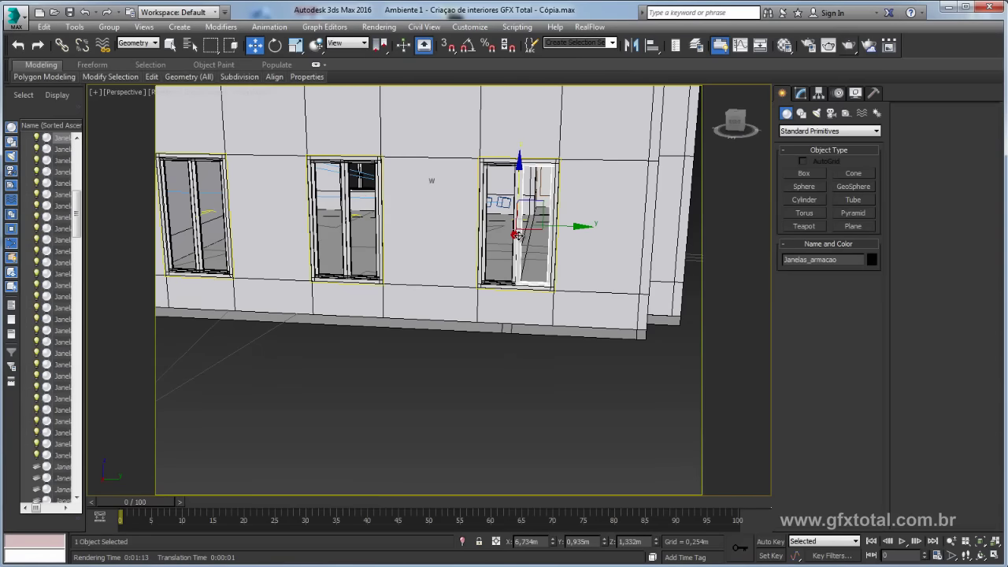
# - Set the selection filter to Lights and select the right window's sky portal in the Modify panel
pyautogui.click(138, 42)
pyautogui.click(140, 82)
pyautogui.click(549, 192)
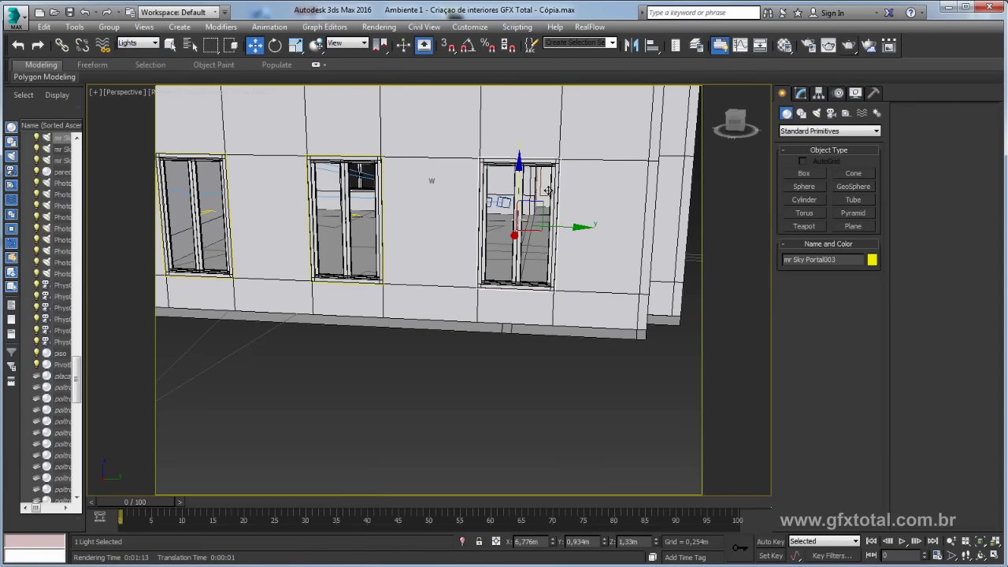
pyautogui.keyDown('alt'); pyautogui.moveTo(626, 208); pyautogui.dragTo(499, 243, button='middle'); pyautogui.keyUp('alt')
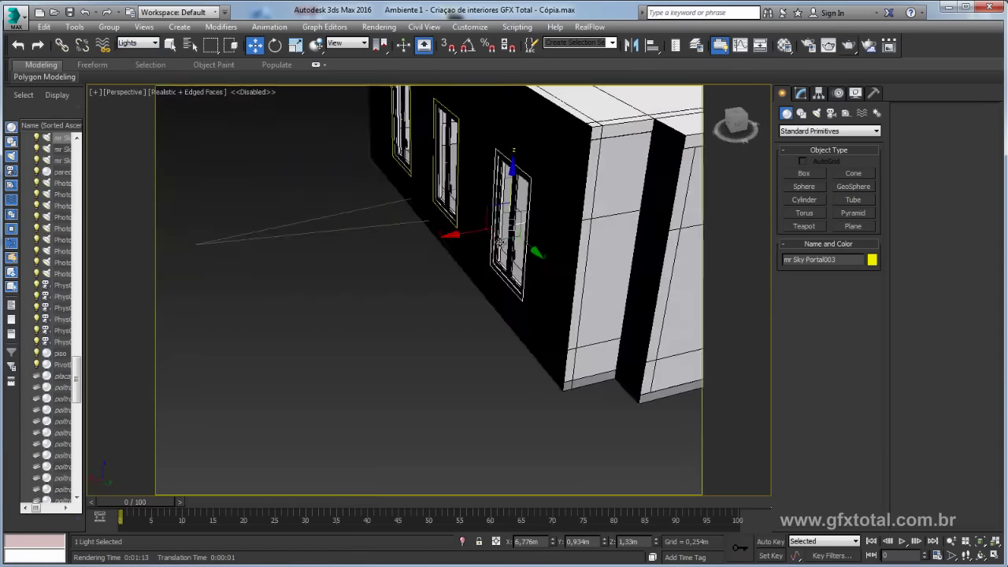
pyautogui.click(800, 93)
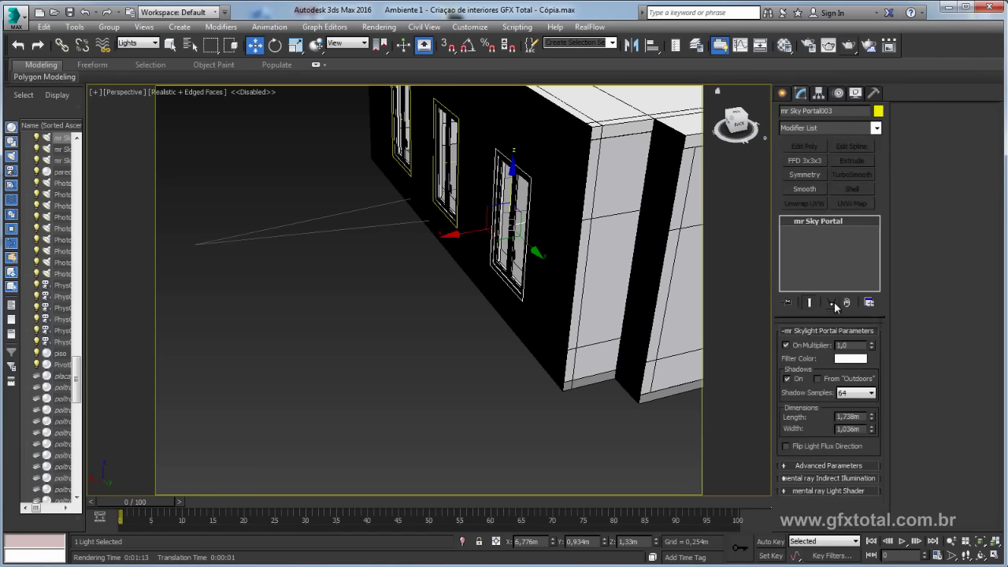
# - Orbit around the wall, selecting the middle and other windows' sky portals
pyautogui.moveTo(611, 298)
pyautogui.mouseDown(button='middle')
pyautogui.moveTo(552, 323)
pyautogui.moveTo(580, 341)
pyautogui.moveTo(542, 378)
pyautogui.moveTo(585, 337)
pyautogui.moveTo(554, 337)
pyautogui.mouseUp(button='middle')
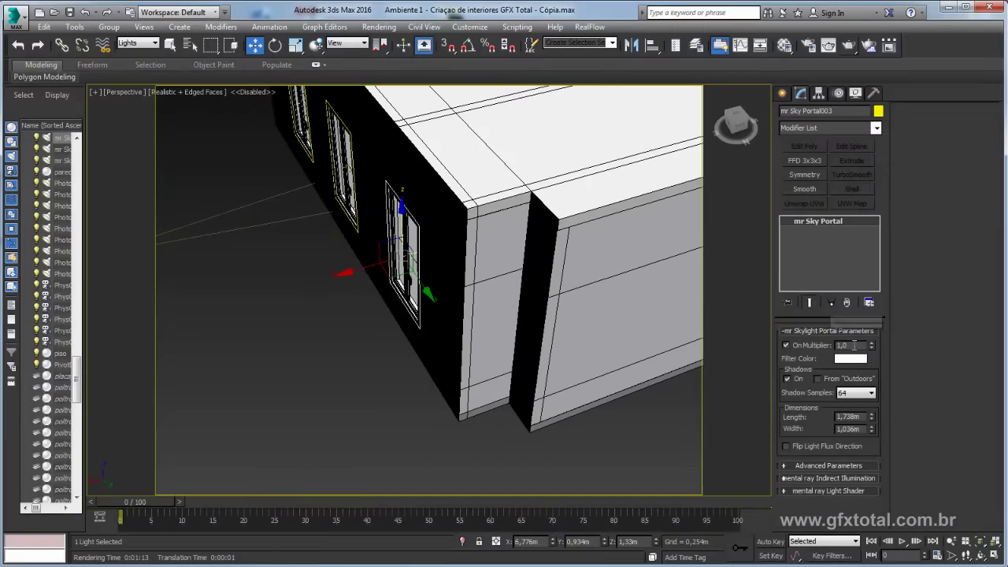
pyautogui.keyDown('alt'); pyautogui.moveTo(460, 351); pyautogui.dragTo(506, 246, button='middle'); pyautogui.keyUp('alt')
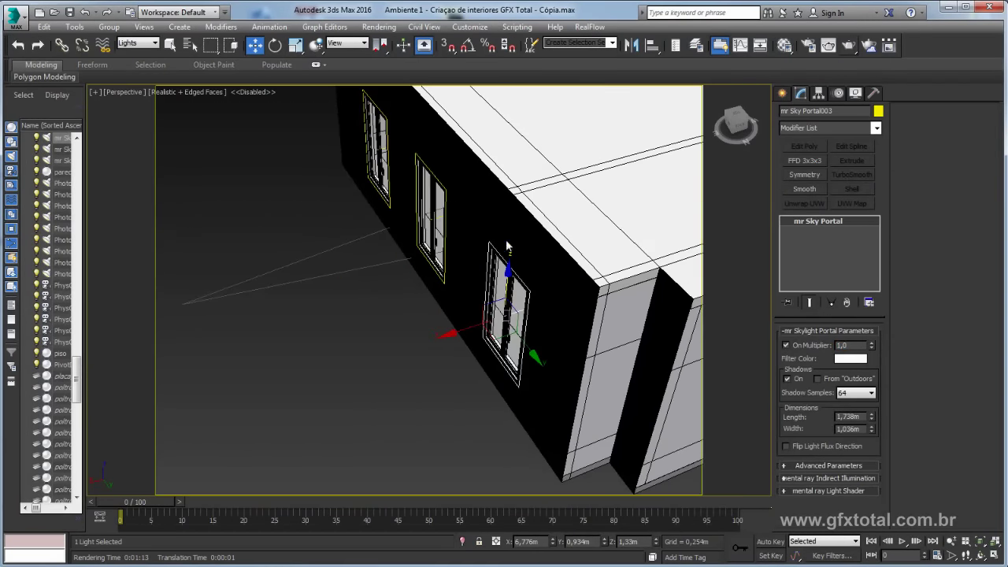
pyautogui.click(446, 202)
pyautogui.moveTo(384, 142)
pyautogui.keyDown('alt'); pyautogui.mouseDown(button='middle')
pyautogui.moveTo(558, 225)
pyautogui.moveTo(589, 259)
pyautogui.moveTo(483, 232)
pyautogui.mouseUp(button='middle'); pyautogui.keyUp('alt')
pyautogui.scroll(-5, 484, 232)
pyautogui.click(486, 280)
pyautogui.scroll(3, 486, 280)
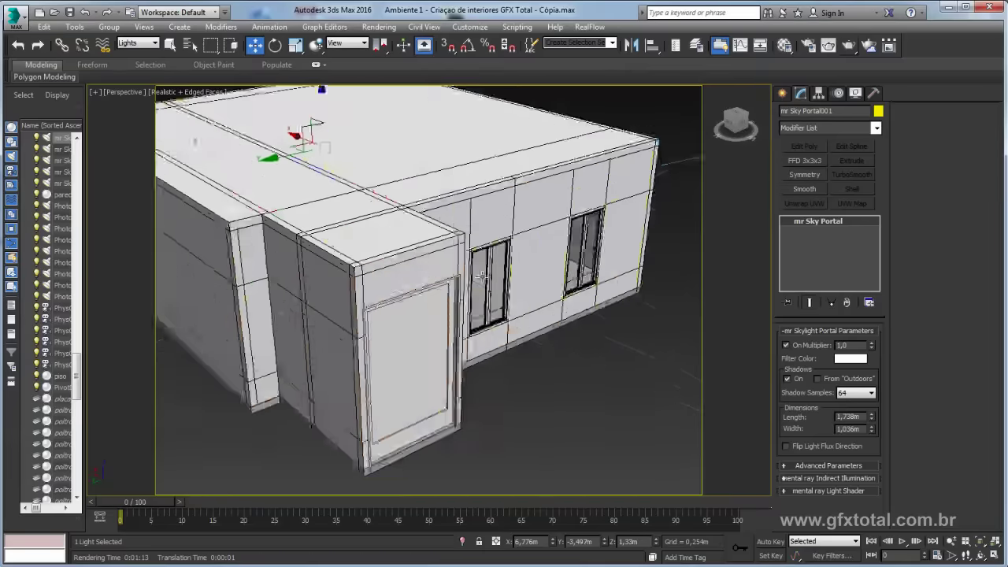
pyautogui.scroll(3, 486, 280)
# - Select the side-wall window's sky portal (mr Sky Portal005) and switch it off
pyautogui.click(482, 291)
pyautogui.click(785, 345)
pyautogui.scroll(-2, 573, 336)
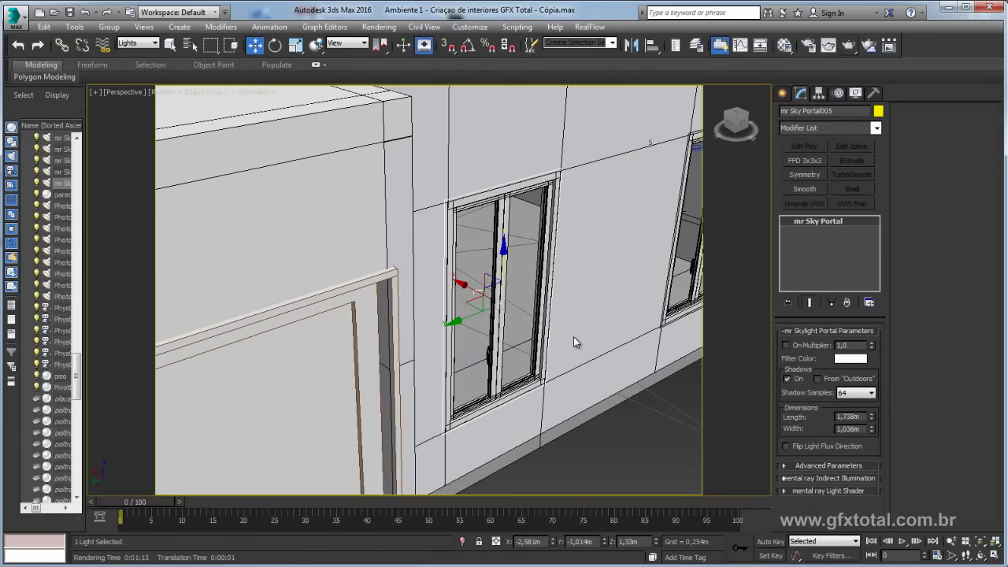
pyautogui.scroll(-5, 573, 336)
pyautogui.moveTo(574, 337)
pyautogui.keyDown('alt'); pyautogui.mouseDown(button='middle')
pyautogui.moveTo(523, 299)
pyautogui.moveTo(527, 262)
pyautogui.mouseUp(button='middle'); pyautogui.keyUp('alt')
pyautogui.scroll(4, 524, 279)
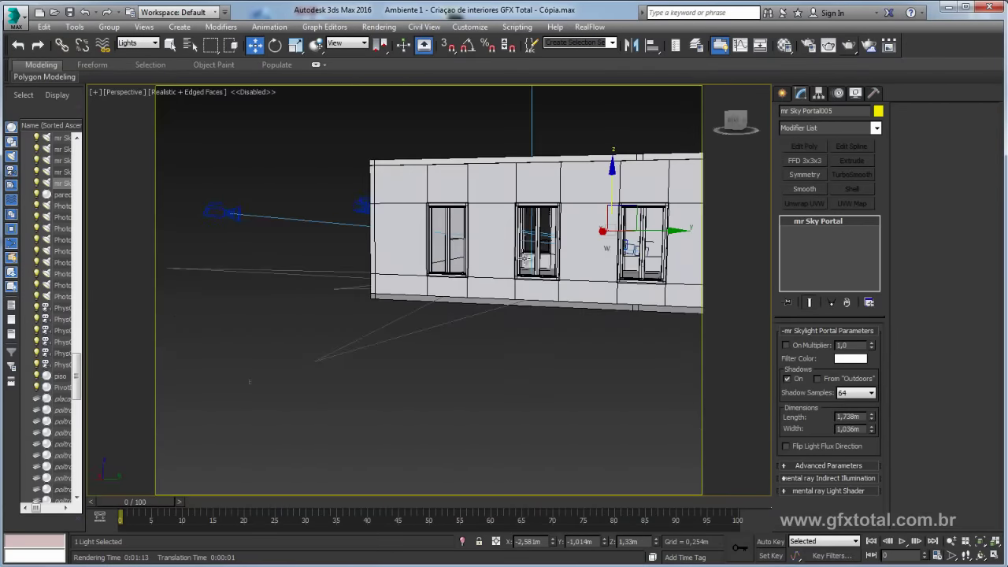
# - Render through PhysCamera002, cancel near 10.9%, and close the frame window
pyautogui.press('c')
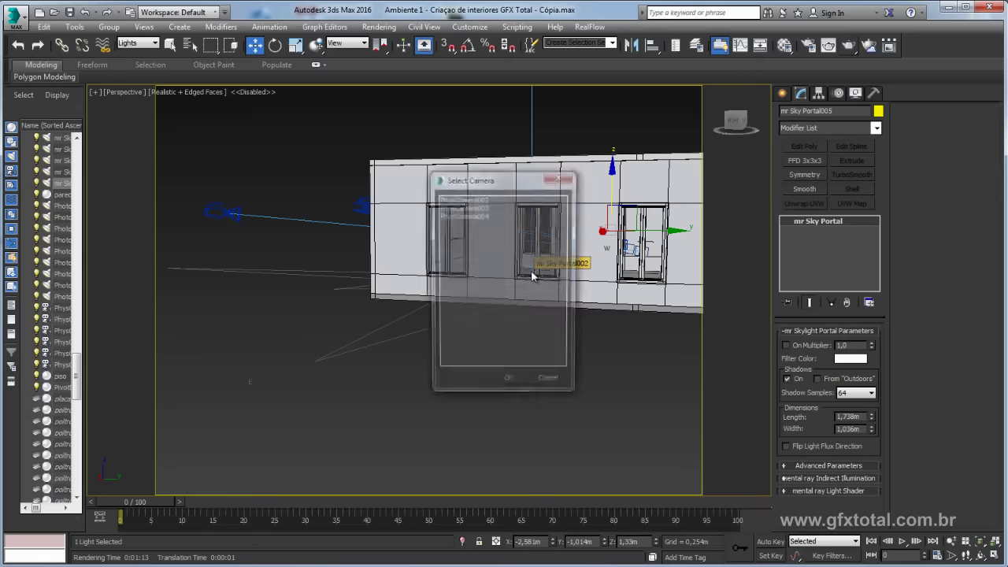
pyautogui.doubleClick(489, 199)
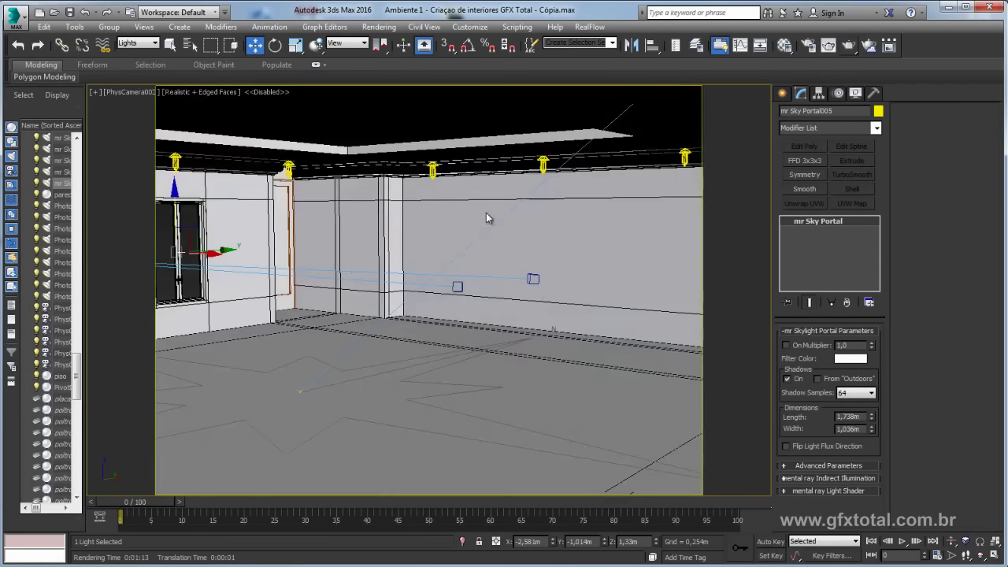
pyautogui.click(847, 47)
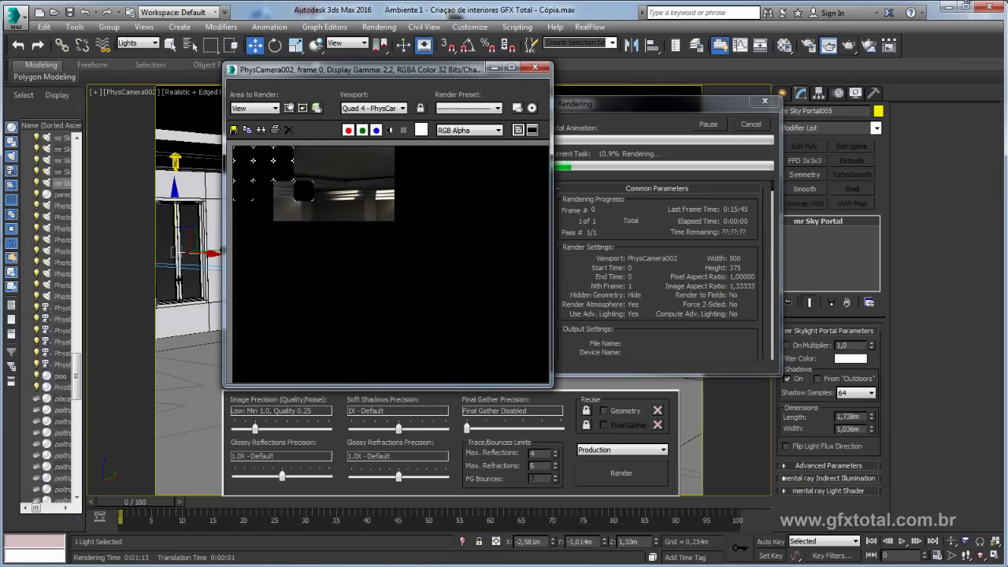
pyautogui.click(750, 132)
pyautogui.click(751, 124)
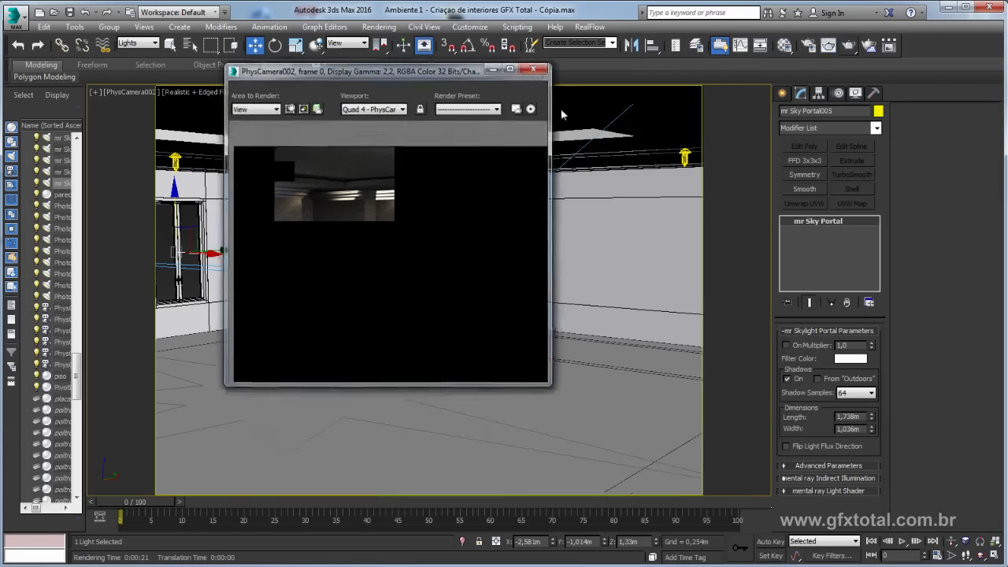
pyautogui.click(535, 67)
pyautogui.click(432, 168)
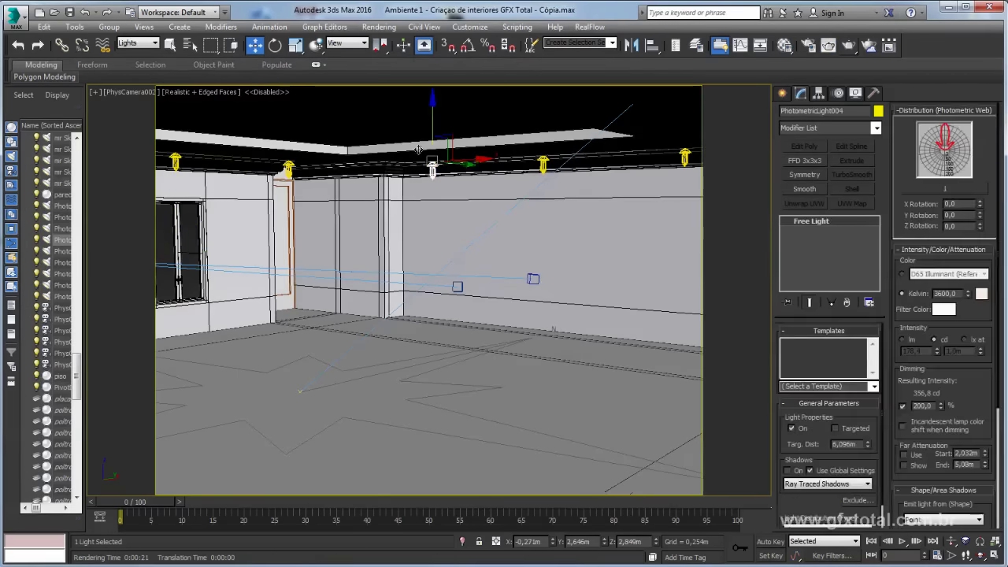
# - Switch off the PhotometricLight004 ceiling lights, then cancel the test render near 17% and close the frame window
pyautogui.click(792, 428)
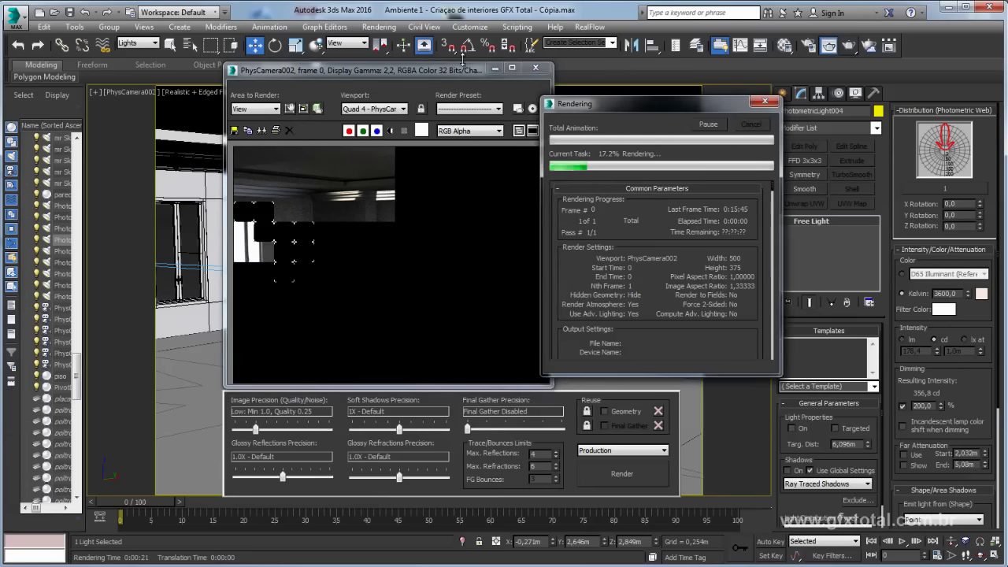
pyautogui.click(750, 123)
pyautogui.click(536, 68)
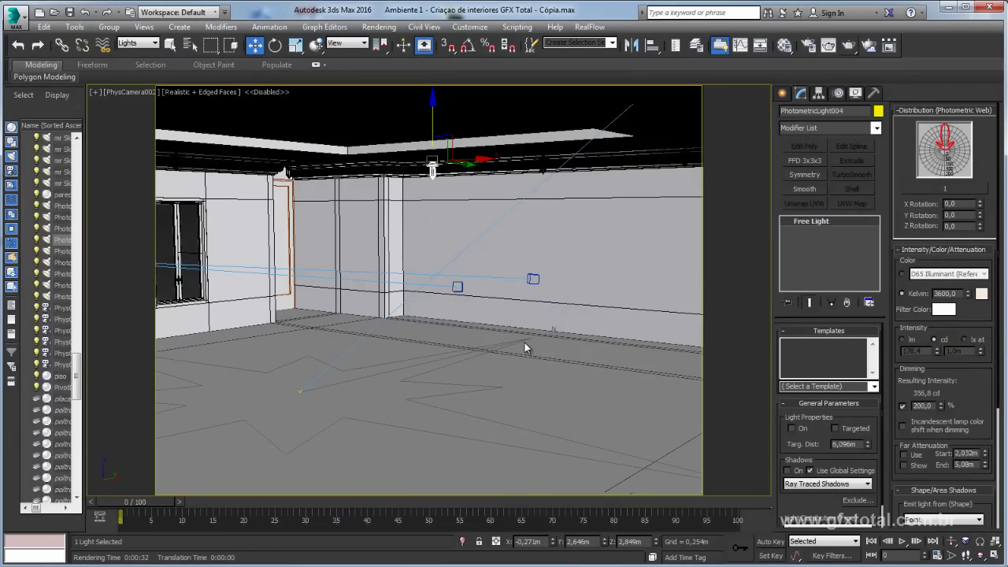
# - Back in Perspective, deactivate Daylight001's sunlight and skylight
pyautogui.press('p')
pyautogui.scroll(-5, 525, 343)
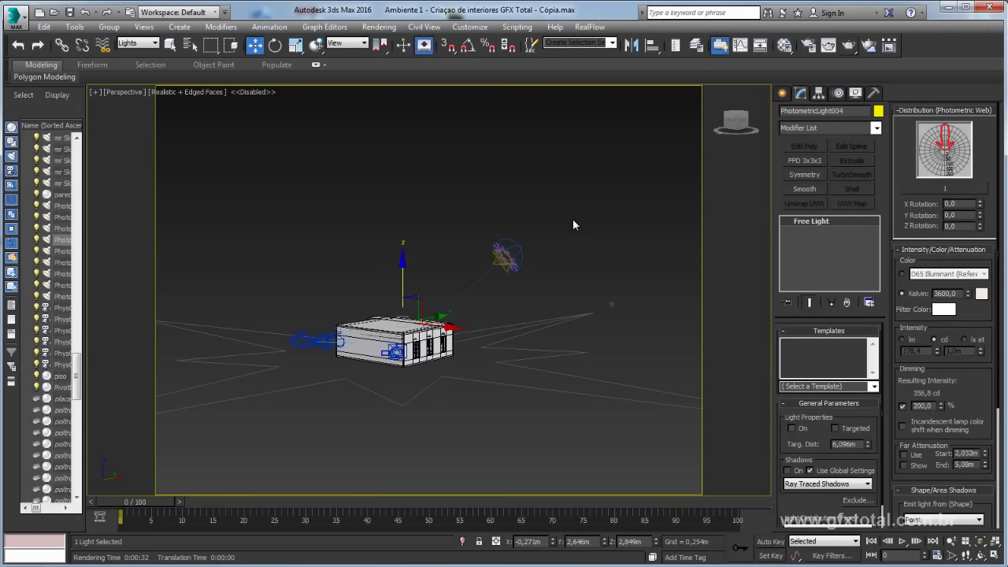
pyautogui.click(504, 256)
pyautogui.scroll(2, 512, 280)
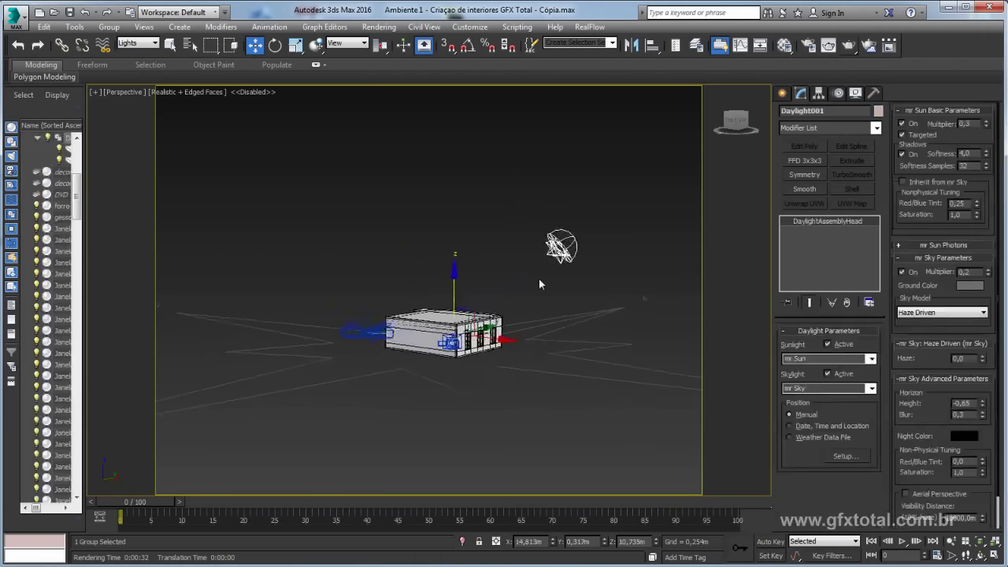
pyautogui.click(828, 344)
pyautogui.click(828, 373)
# - Switch mr Sky Portal002 in the middle window back on
pyautogui.scroll(5, 496, 344)
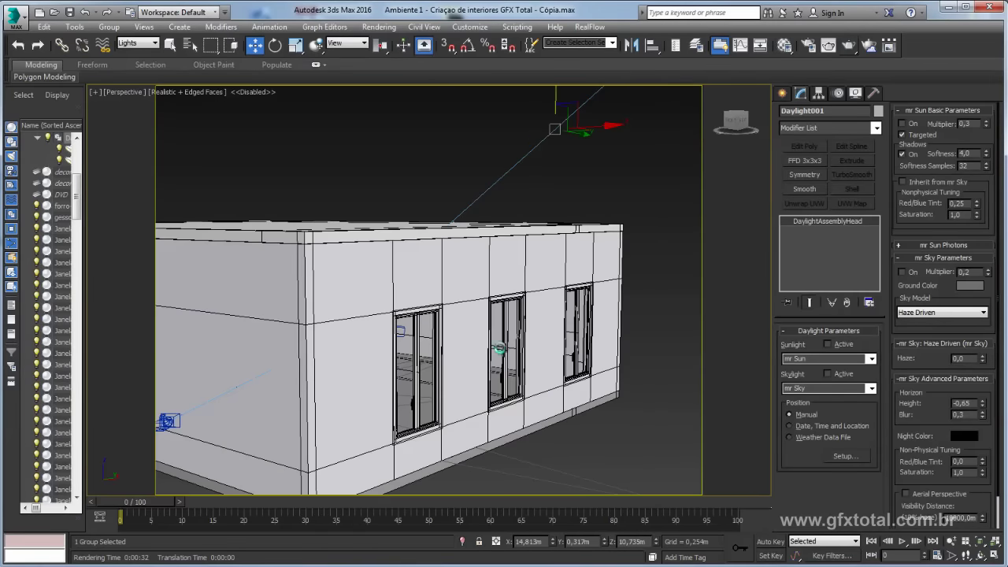
pyautogui.click(500, 348)
pyautogui.click(785, 345)
# - Show the building in wireframe and switch the PhotometricLight003 ceiling lights back on
pyautogui.scroll(3, 693, 337)
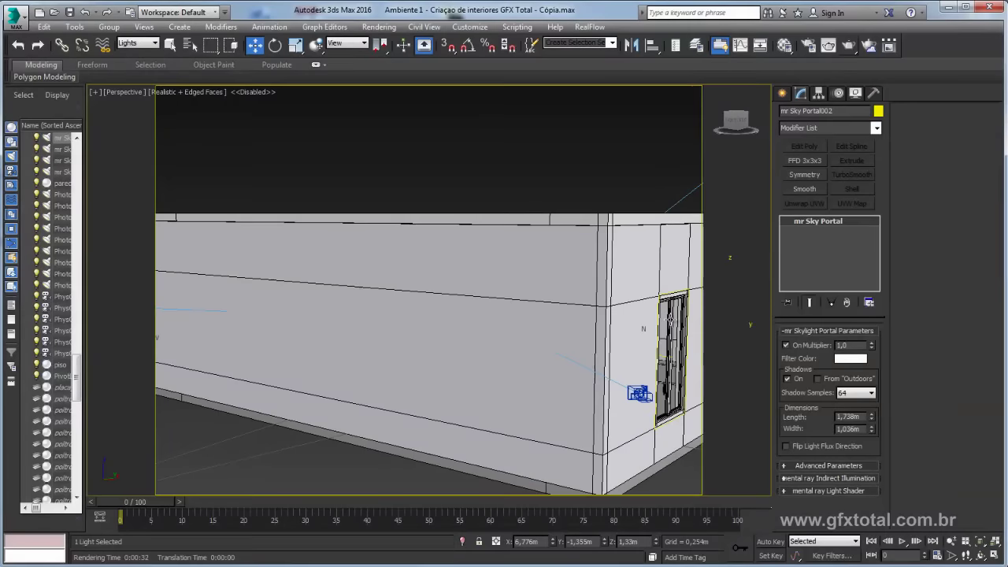
pyautogui.press('F3')
pyautogui.keyDown('alt'); pyautogui.moveTo(436, 273); pyautogui.dragTo(482, 314, button='middle'); pyautogui.keyUp('alt')
pyautogui.scroll(-4, 482, 313)
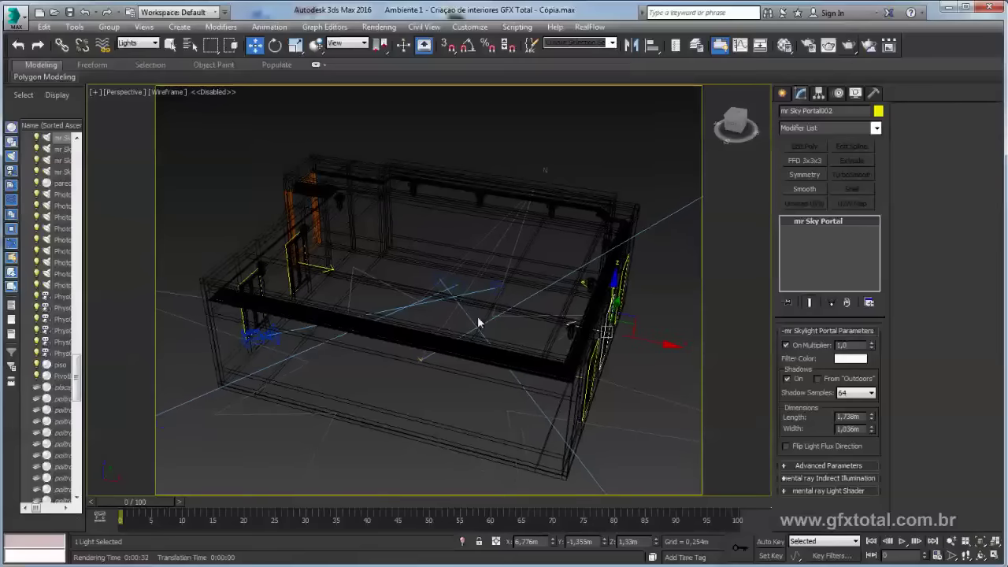
pyautogui.click(339, 200)
pyautogui.click(792, 429)
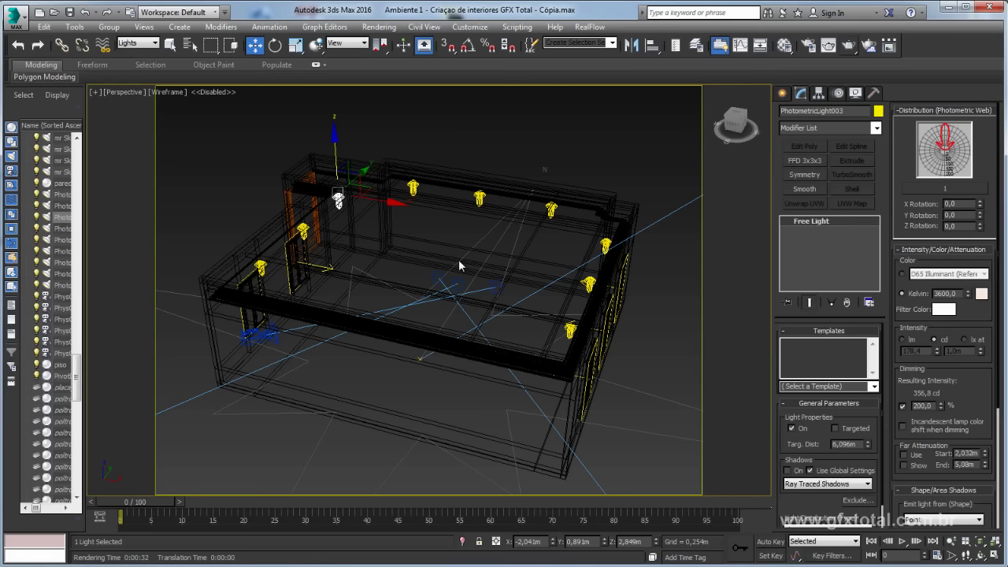
# - Render PhysCamera002 twice to see the ceiling lights' glow, then close the frame window
pyautogui.press('c')
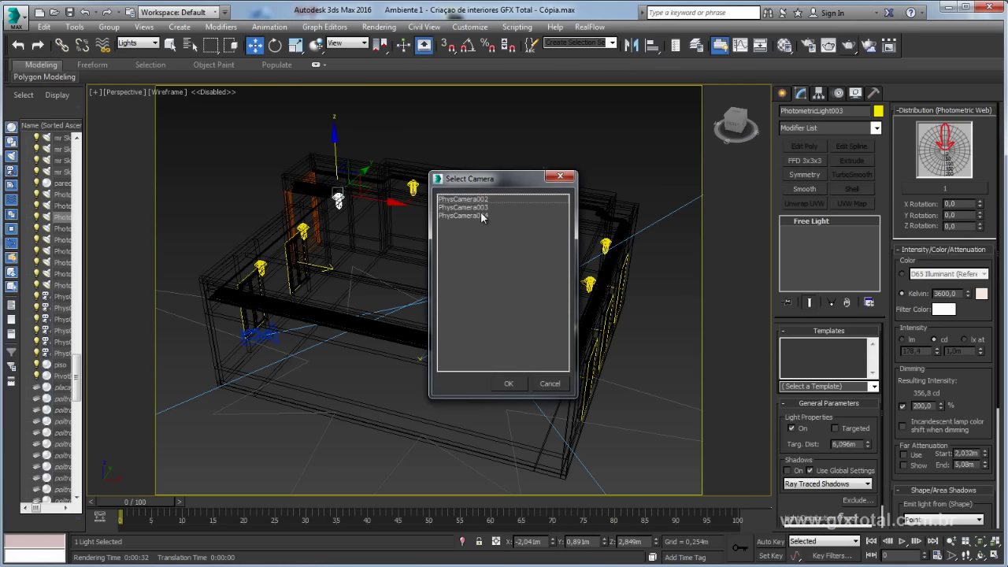
pyautogui.doubleClick(473, 200)
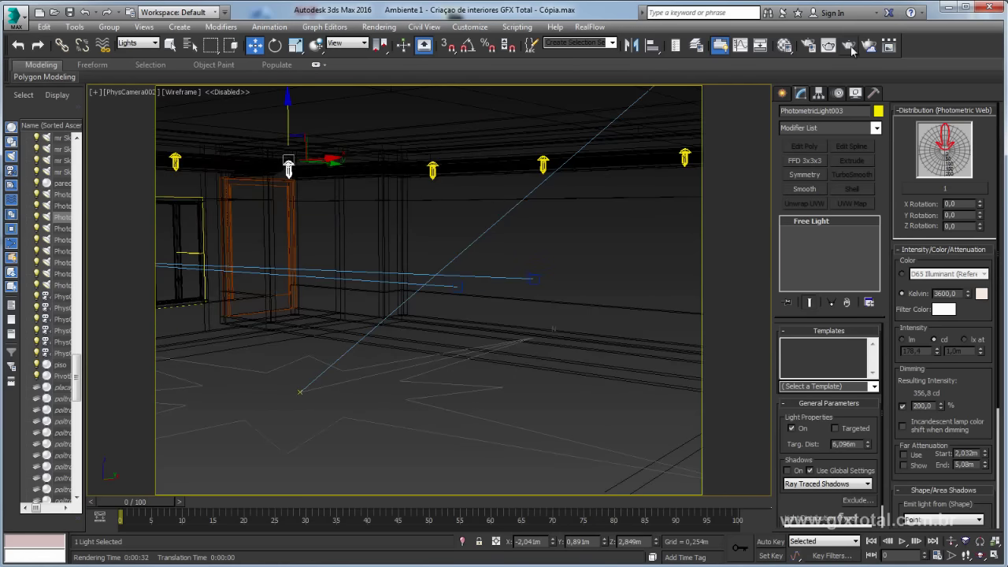
pyautogui.click(850, 47)
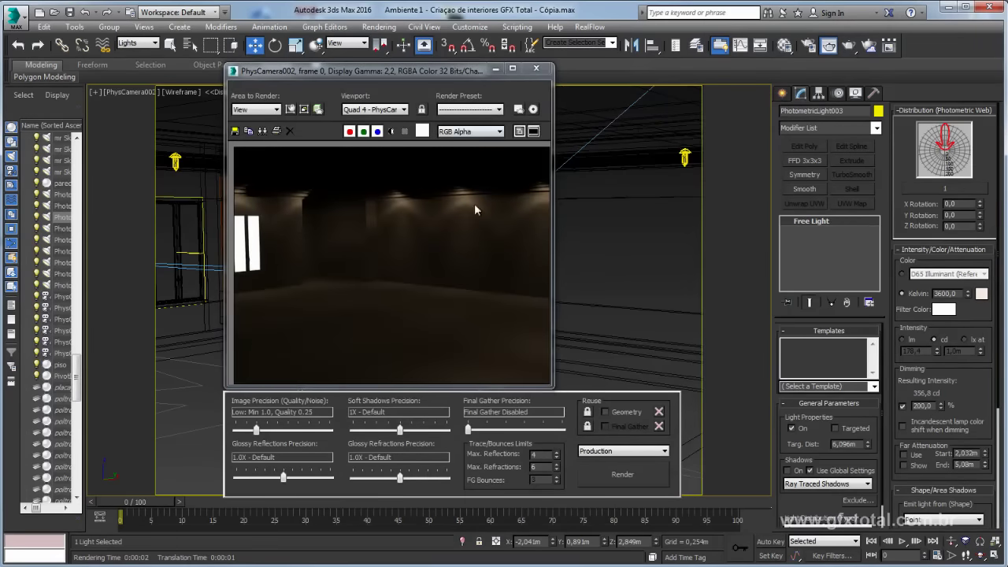
pyautogui.click(622, 474)
pyautogui.click(536, 69)
# - Return to Perspective and turn Daylight001's sunlight back on
pyautogui.press('p')
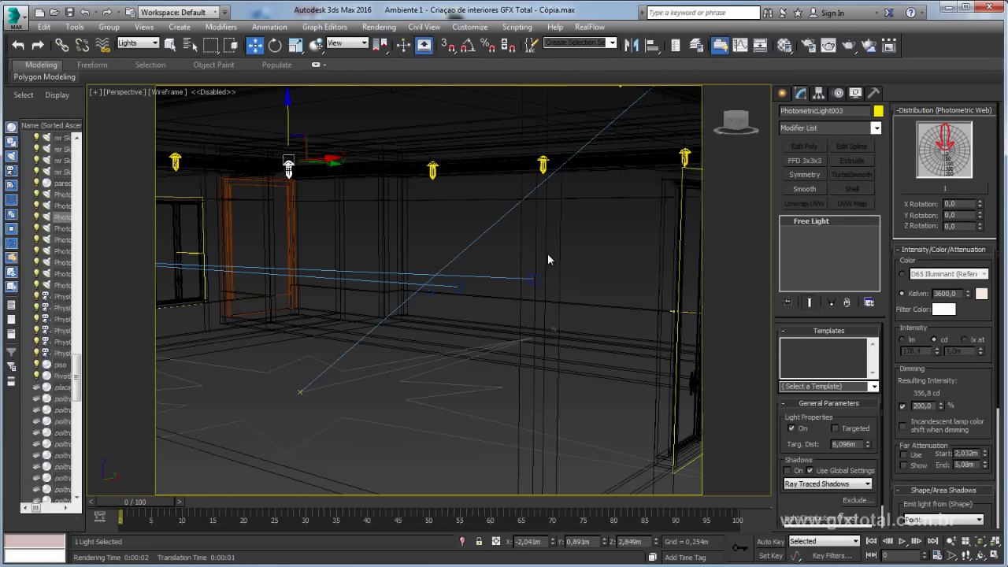
pyautogui.scroll(-5, 547, 253)
pyautogui.moveTo(591, 120); pyautogui.dragTo(652, 177)
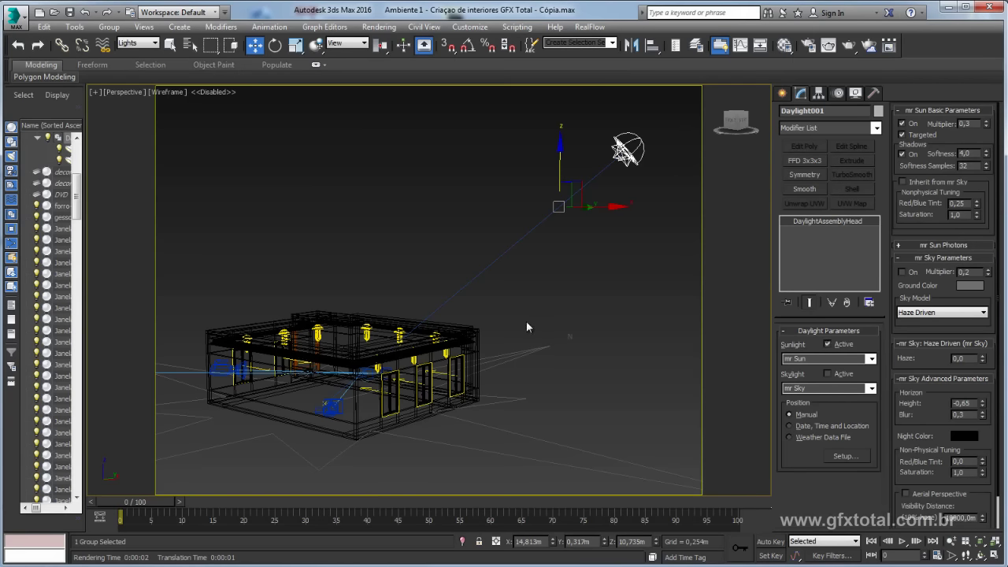
# - Look through PhysCamera002 and start a new production test render
pyautogui.press('c')
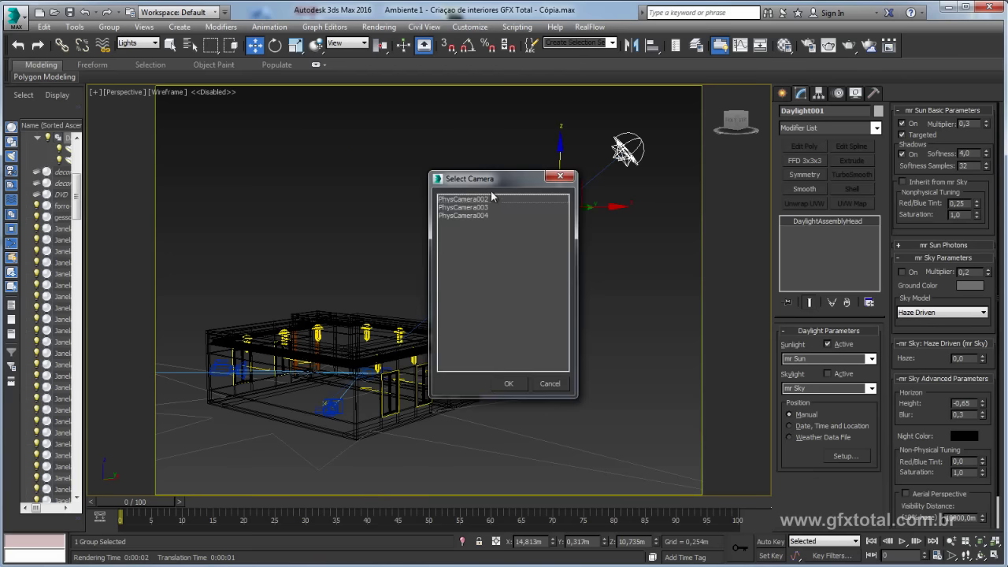
pyautogui.doubleClick(489, 200)
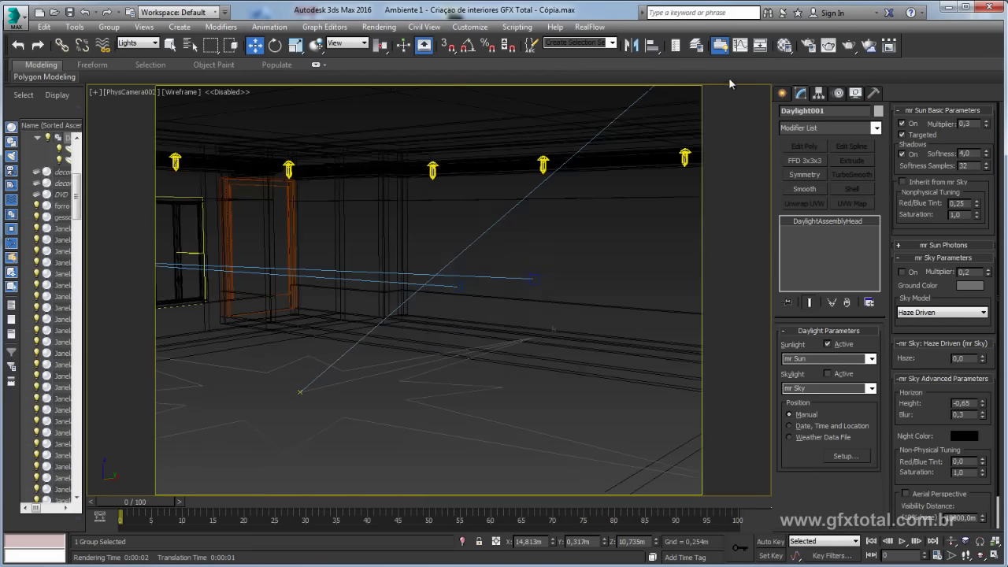
pyautogui.click(850, 47)
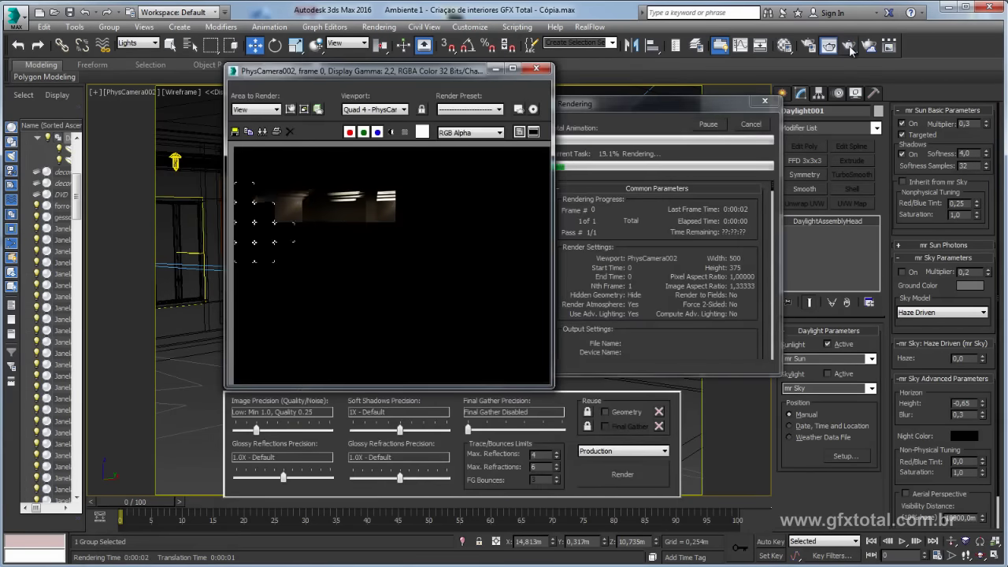